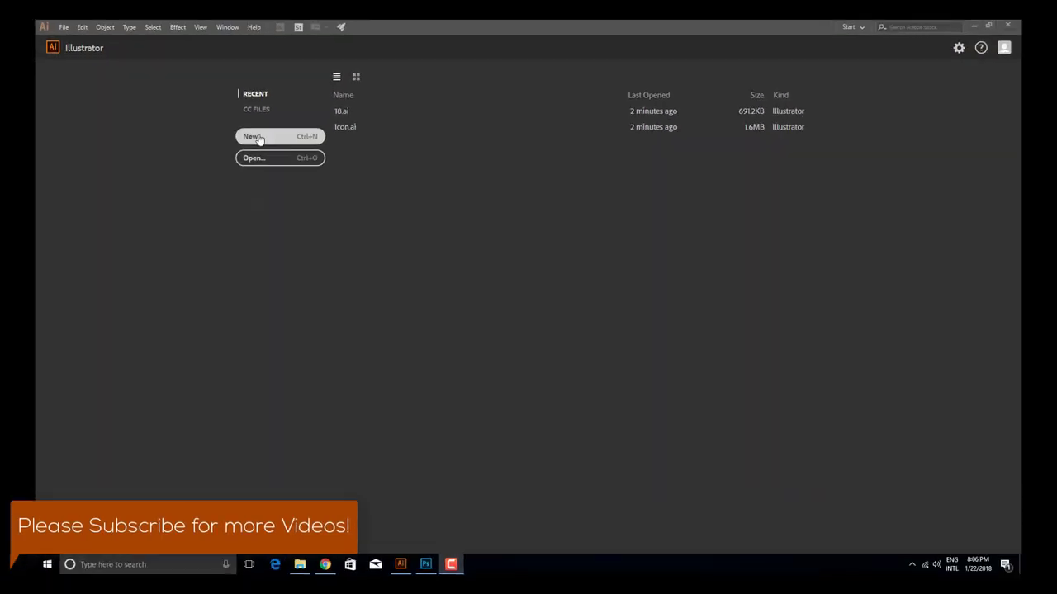
Step: Create a CMYK document 9 cm wide and 5 cm tall with 0.4 cm bleeds all round
click(236, 124)
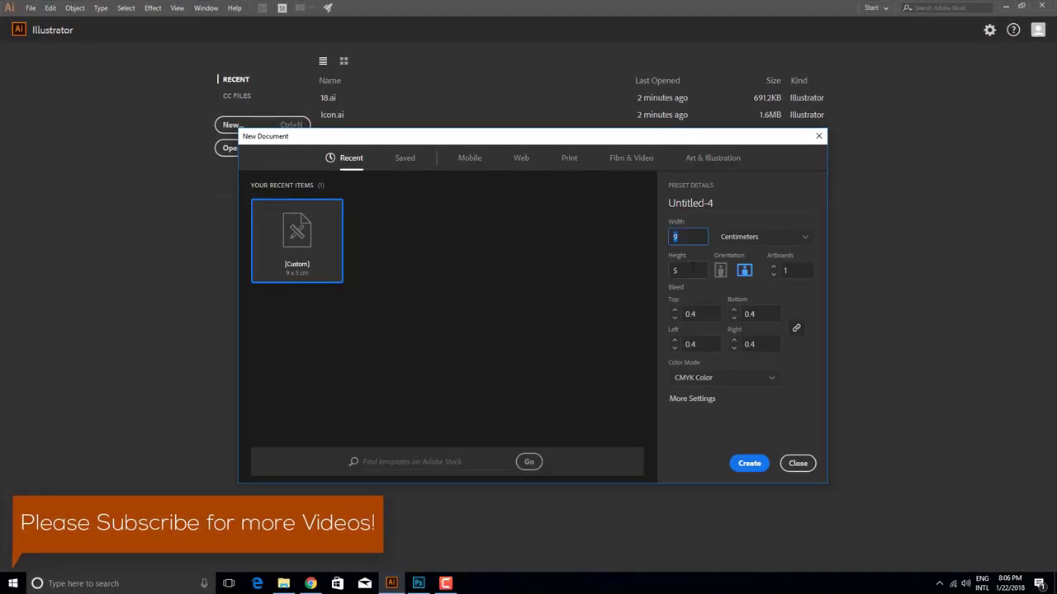
key(Tab)
key(Tab)
key(Tab)
key(Tab)
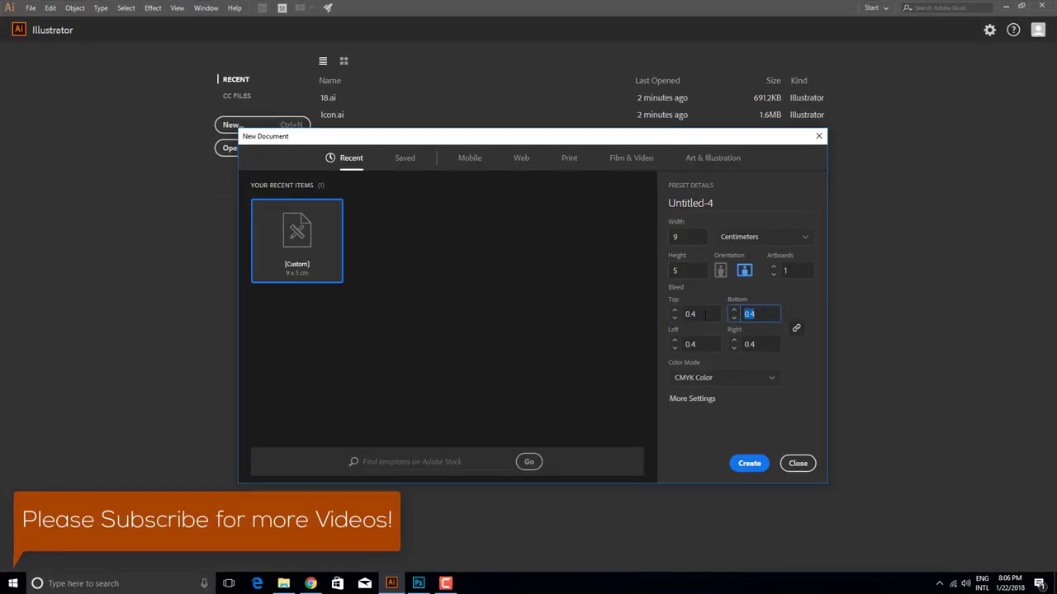
key(Tab)
key(Tab)
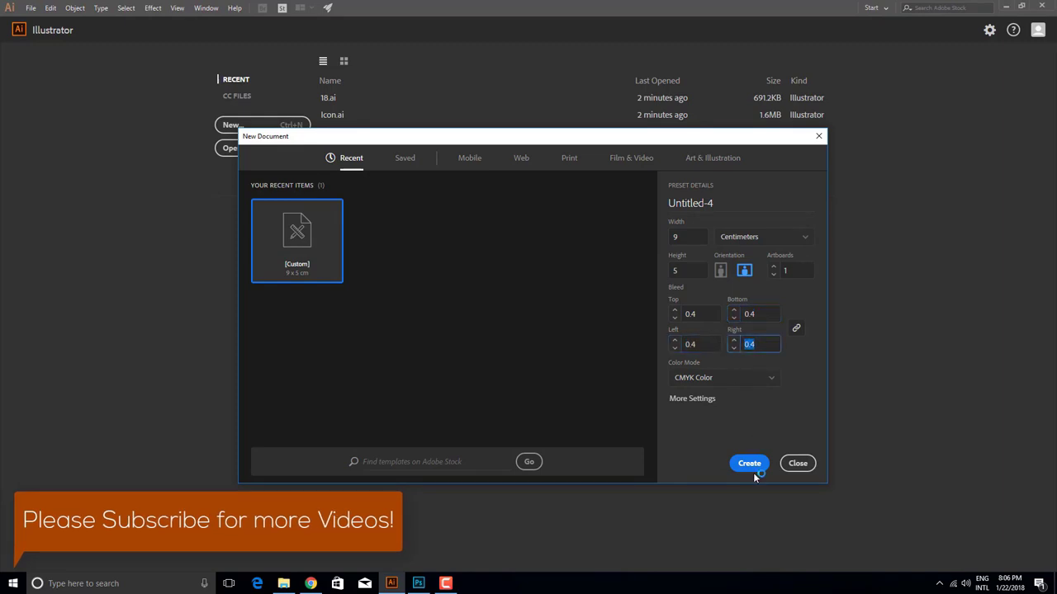
click(750, 466)
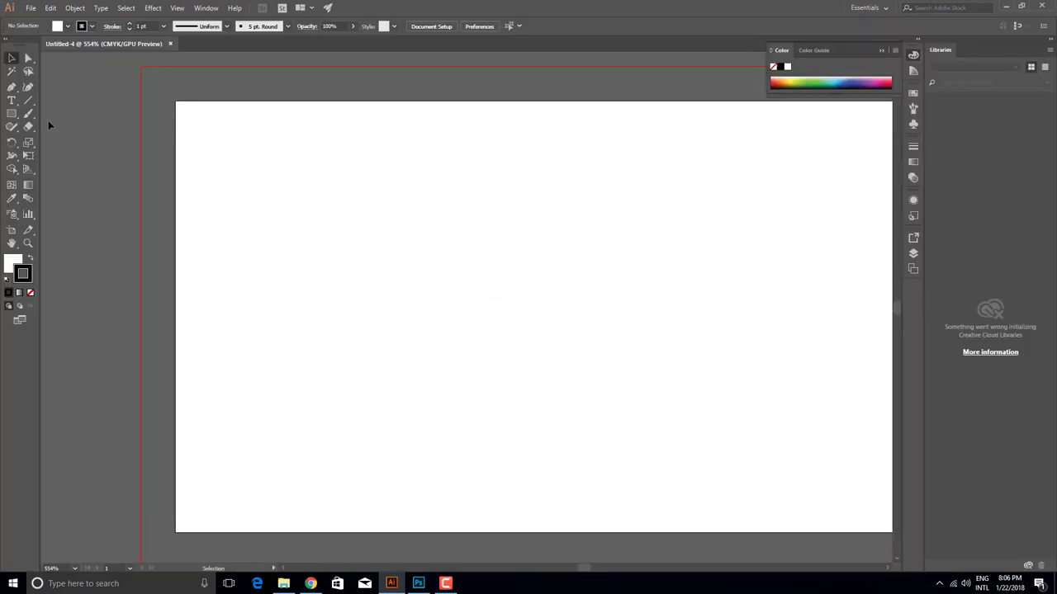
Step: Draw a tall rectangle down the card's middle, filled black with no stroke
click(12, 114)
mouse_move(431, 66)
mouse_down()
mouse_move(548, 365)
mouse_move(624, 498)
mouse_up()
alt+scroll(537, 436, down, 1)
key(c)
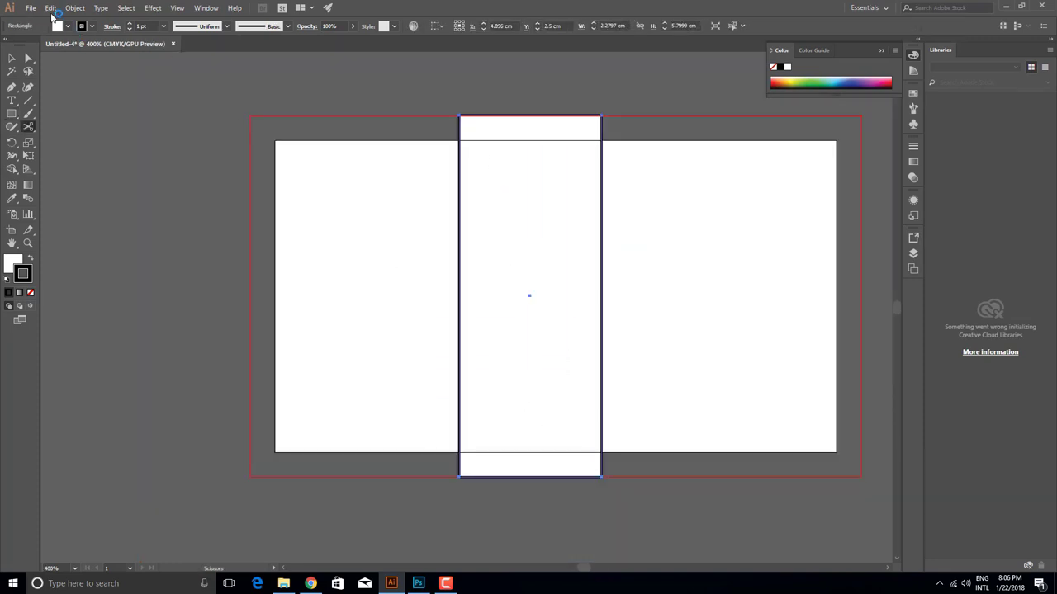
click(69, 26)
click(31, 45)
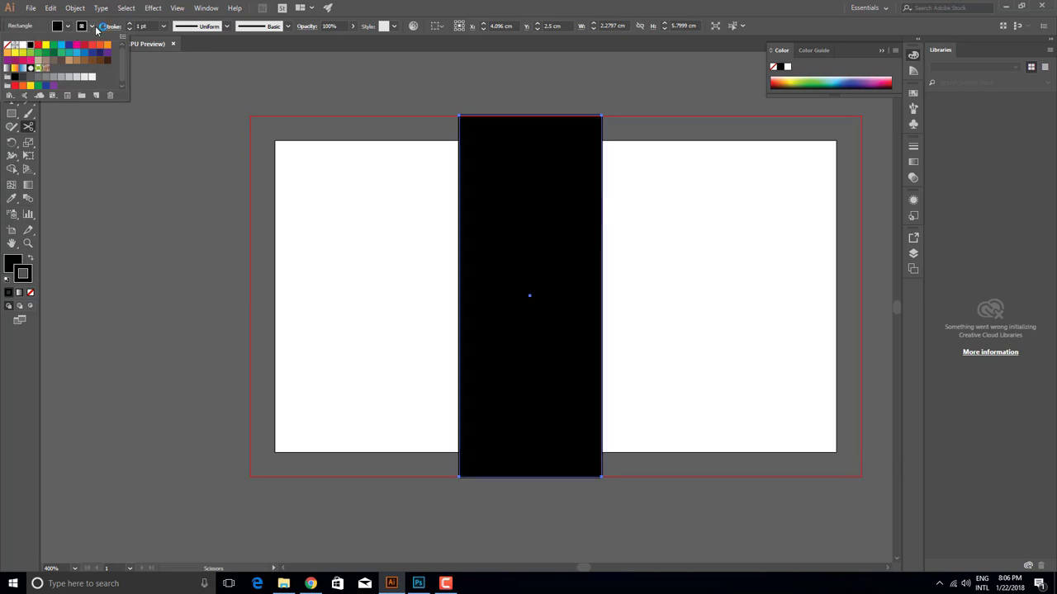
click(10, 44)
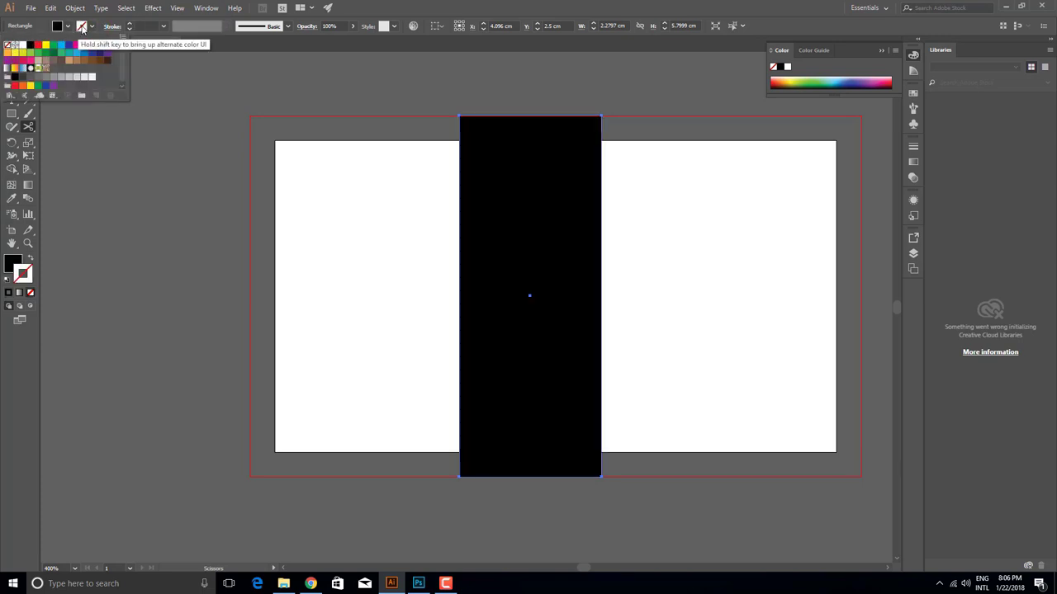
Step: Widen the black band evenly to about 3.3 cm, spanning bleed to bleed
click(11, 58)
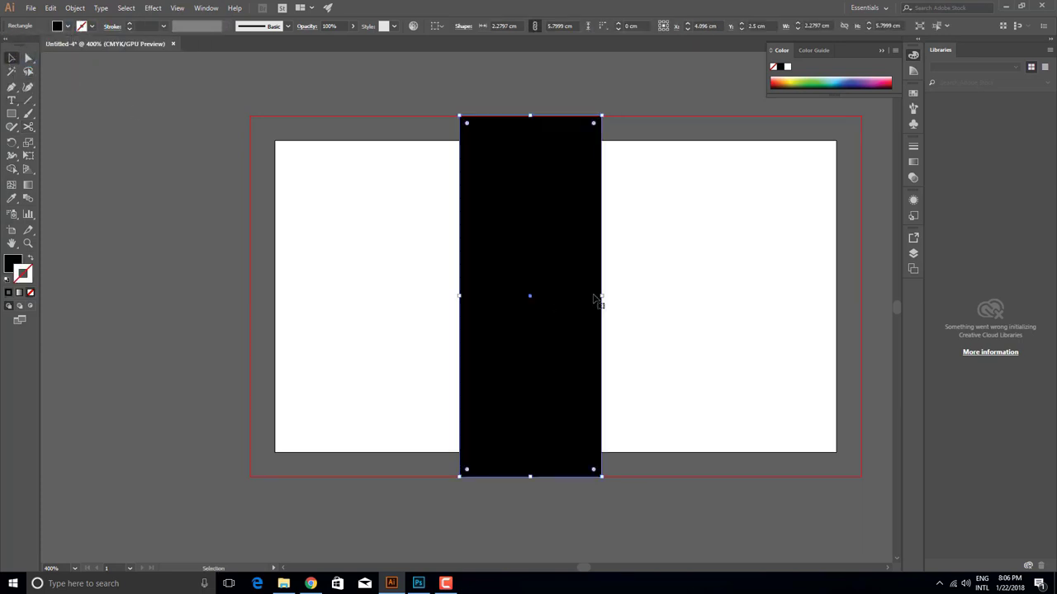
drag(603, 296, 633, 299)
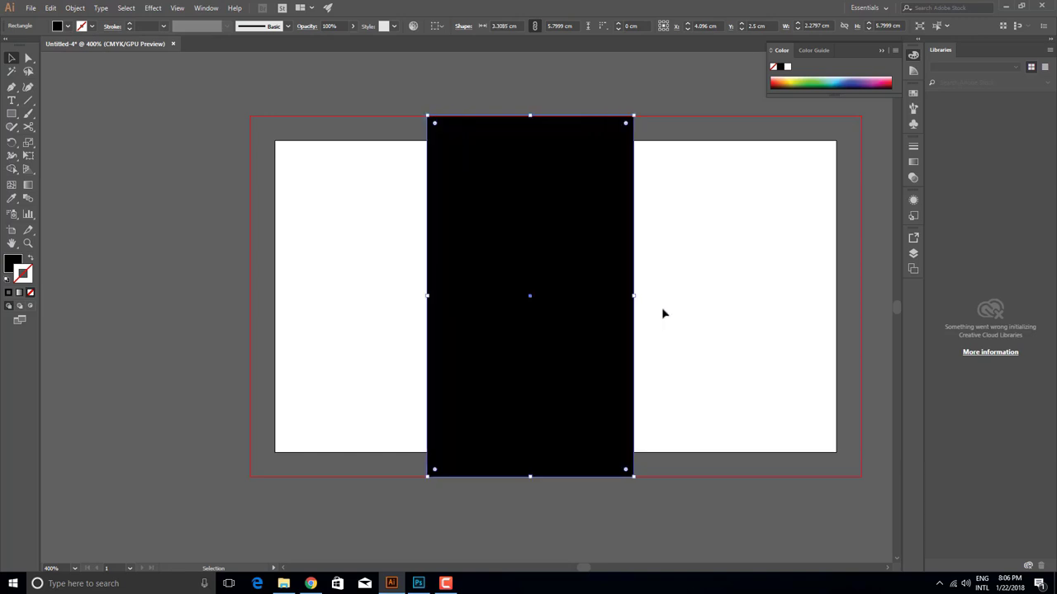
click(375, 123)
click(31, 7)
mouse_move(66, 57)
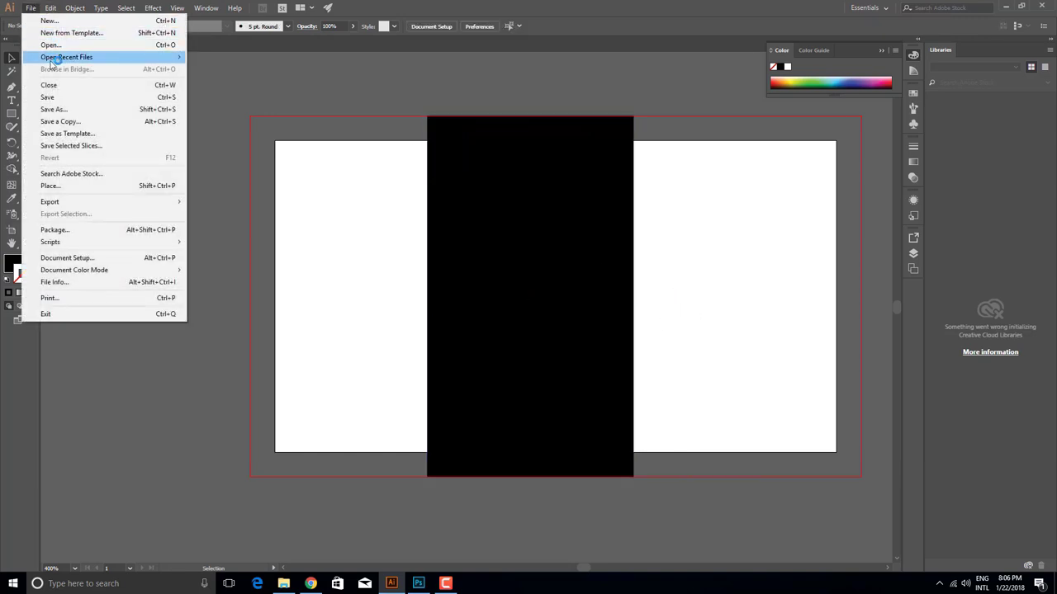
Step: Paste the orange logo from Icon.ai onto the top of the black band
click(220, 70)
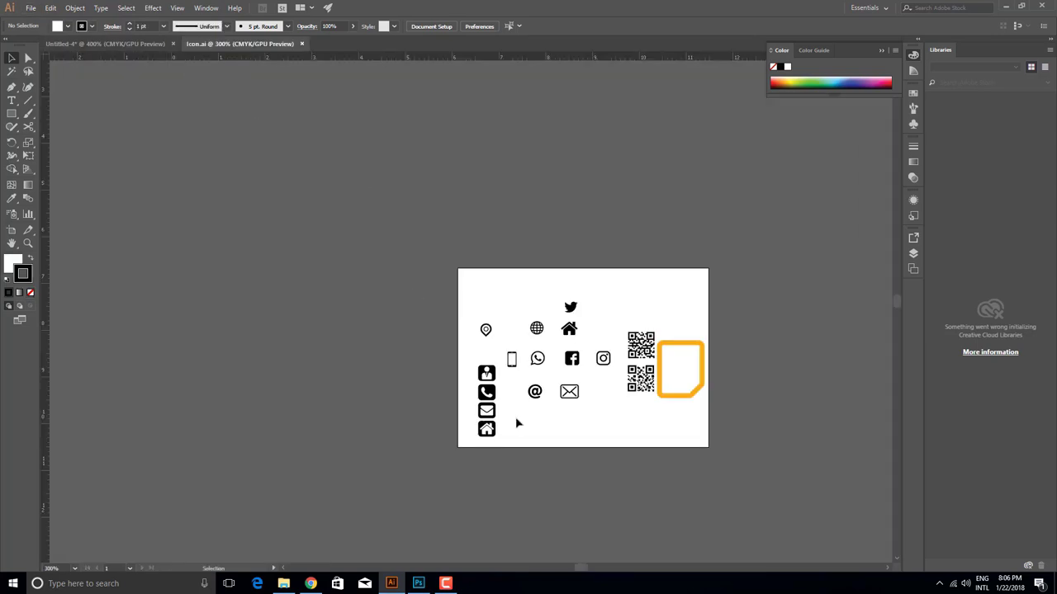
click(137, 43)
key(ctrl+v)
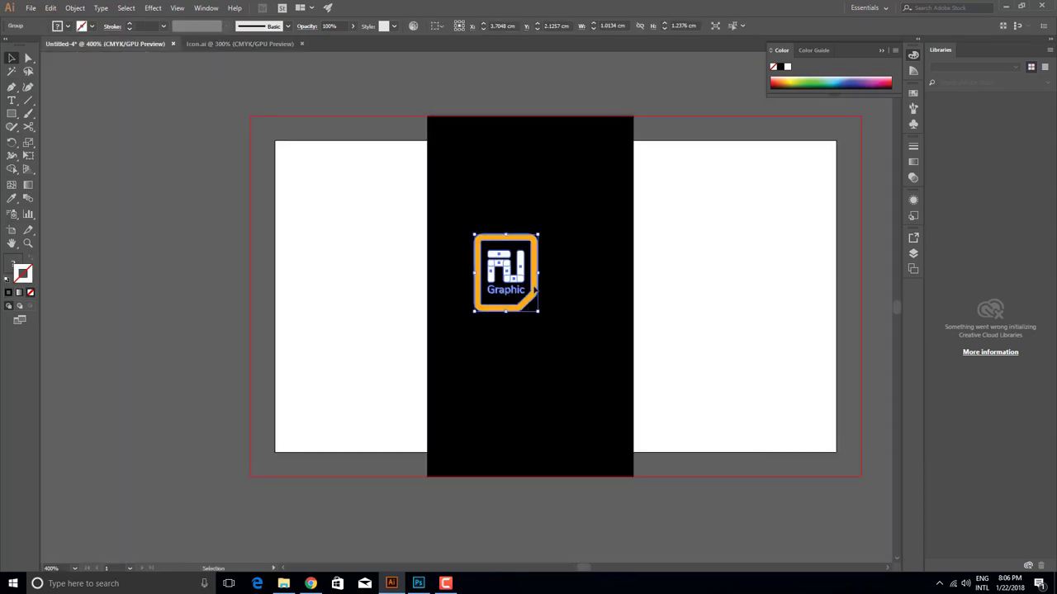
drag(533, 292, 547, 270)
Step: Centre both the logo and the black band horizontally, aligned to the artboard
click(439, 29)
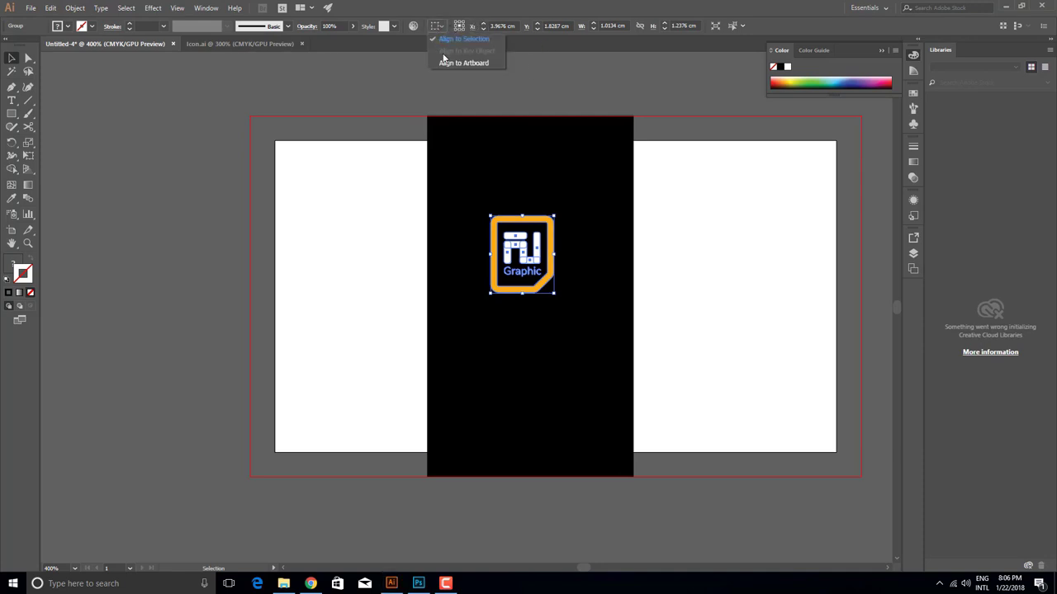
click(444, 64)
click(471, 26)
click(377, 113)
click(548, 186)
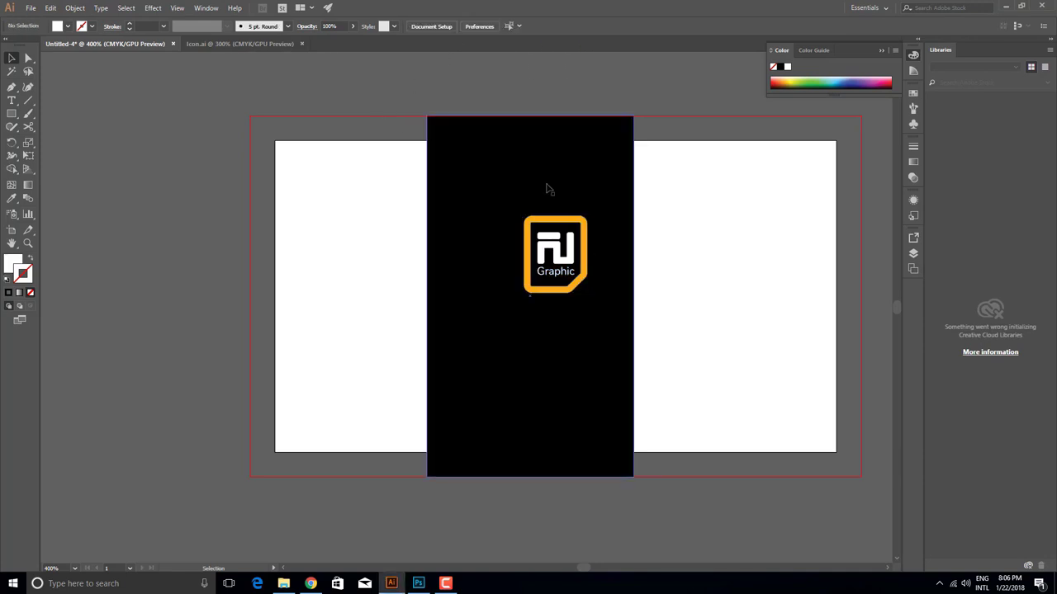
click(477, 27)
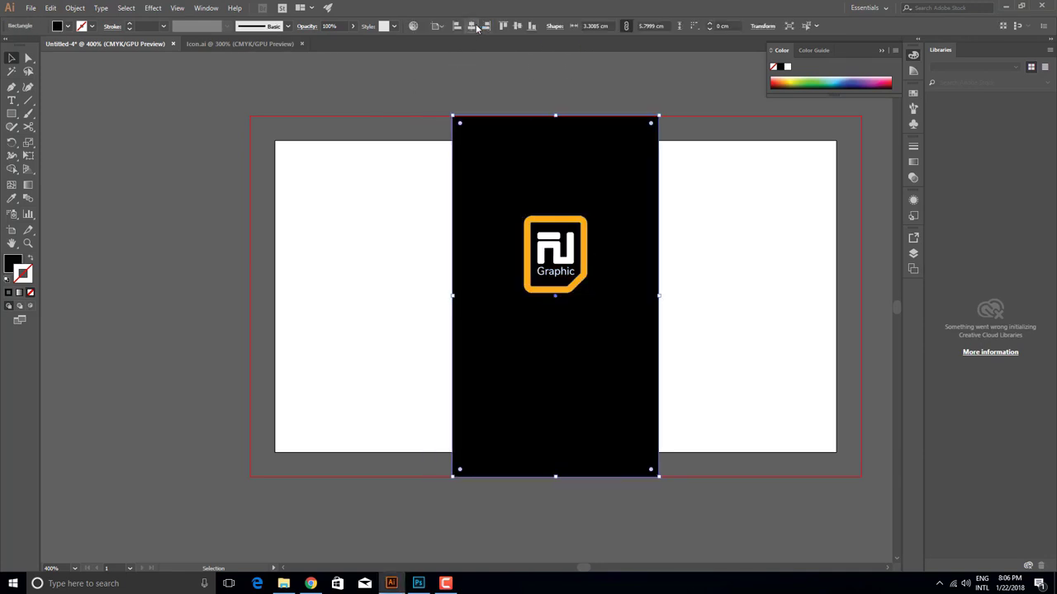
click(393, 170)
Step: Start a white Nexa Bold text object on the band below the logo
key(t)
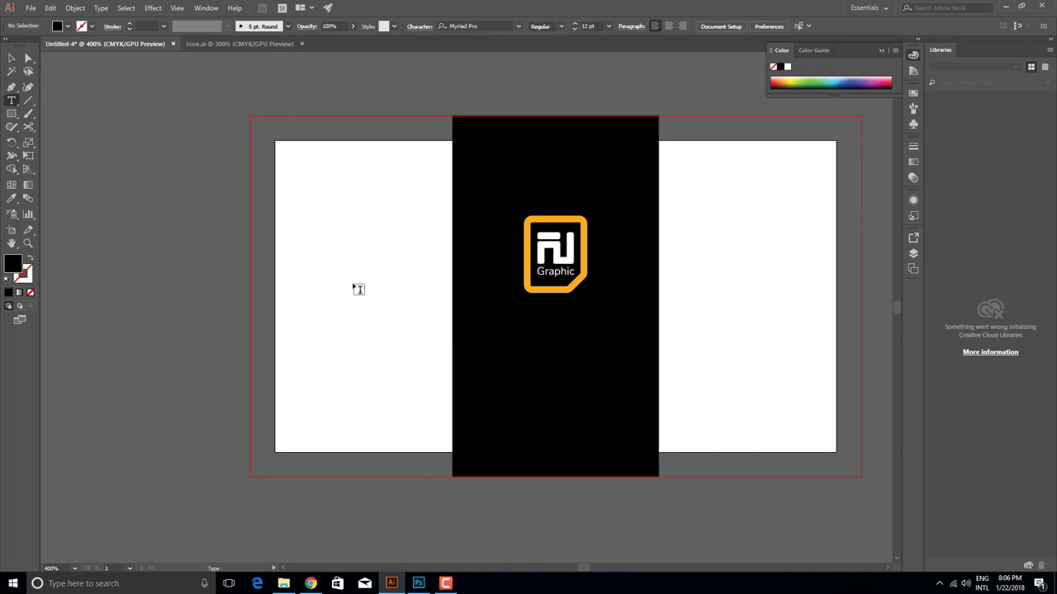
click(493, 360)
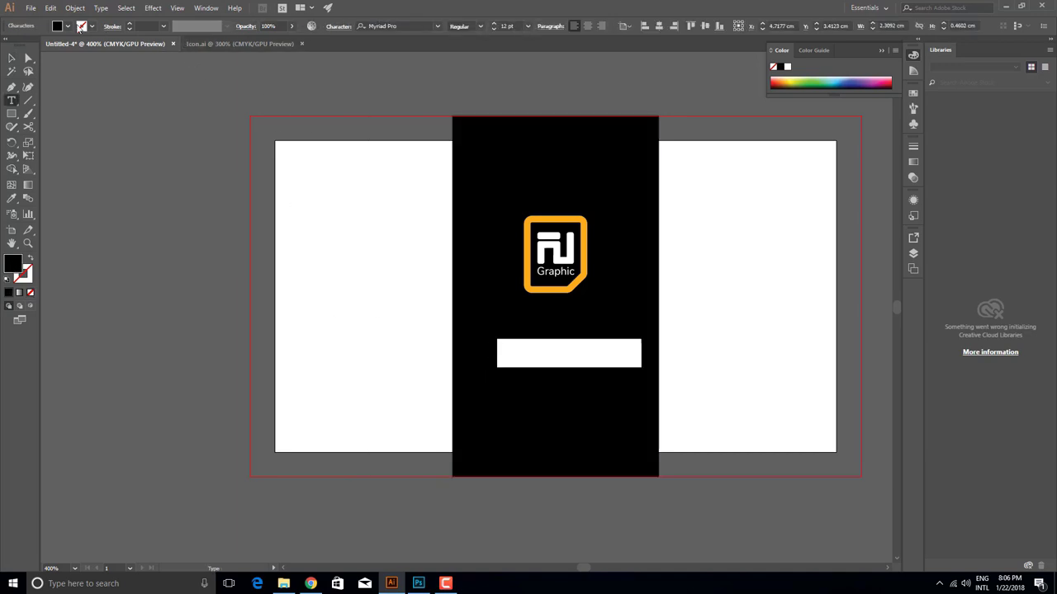
click(67, 28)
click(24, 49)
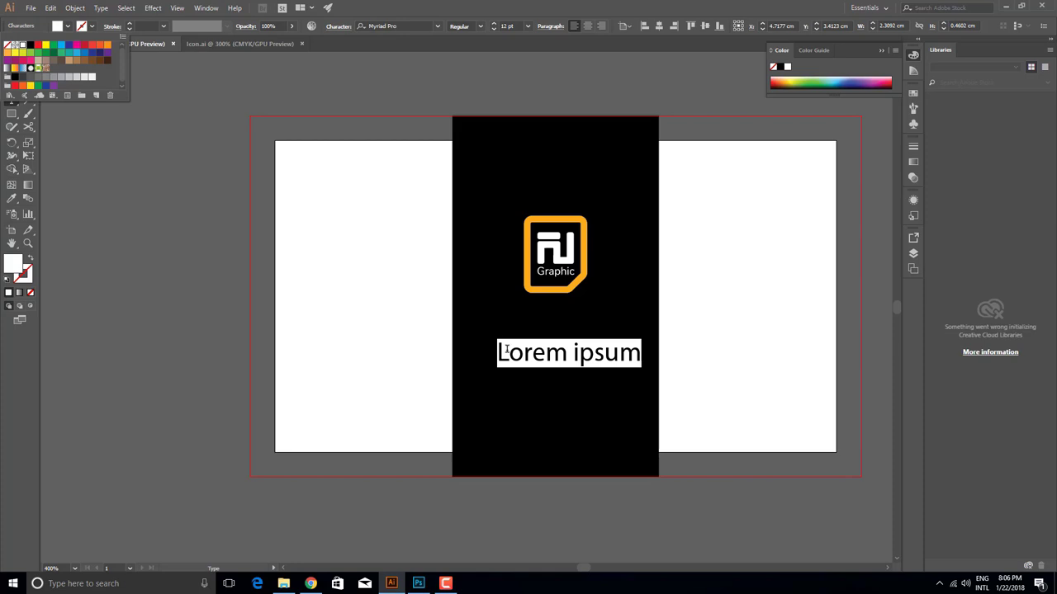
key(Escape)
click(411, 26)
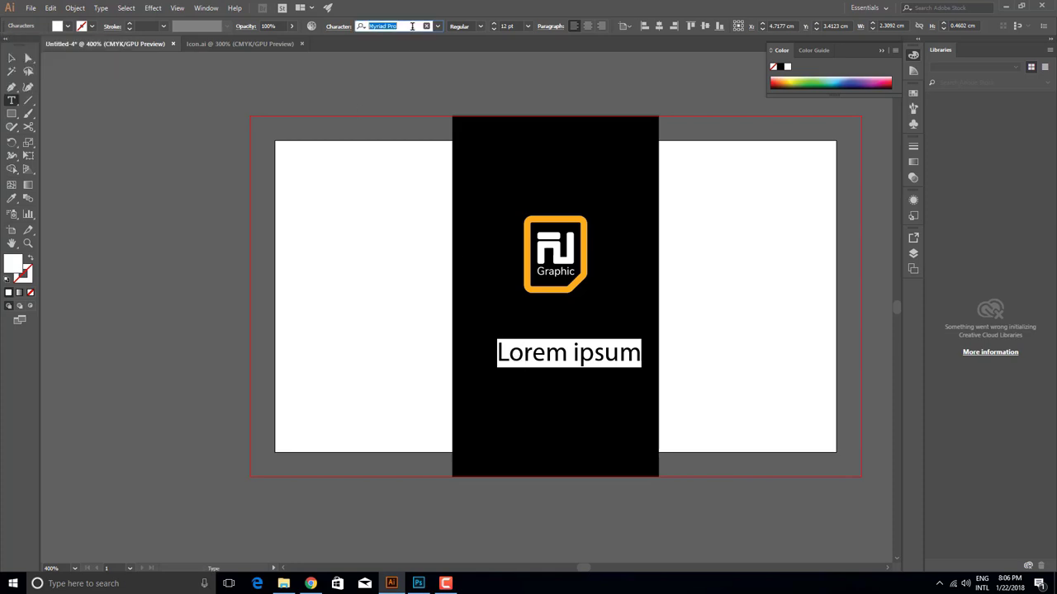
text(nexa)
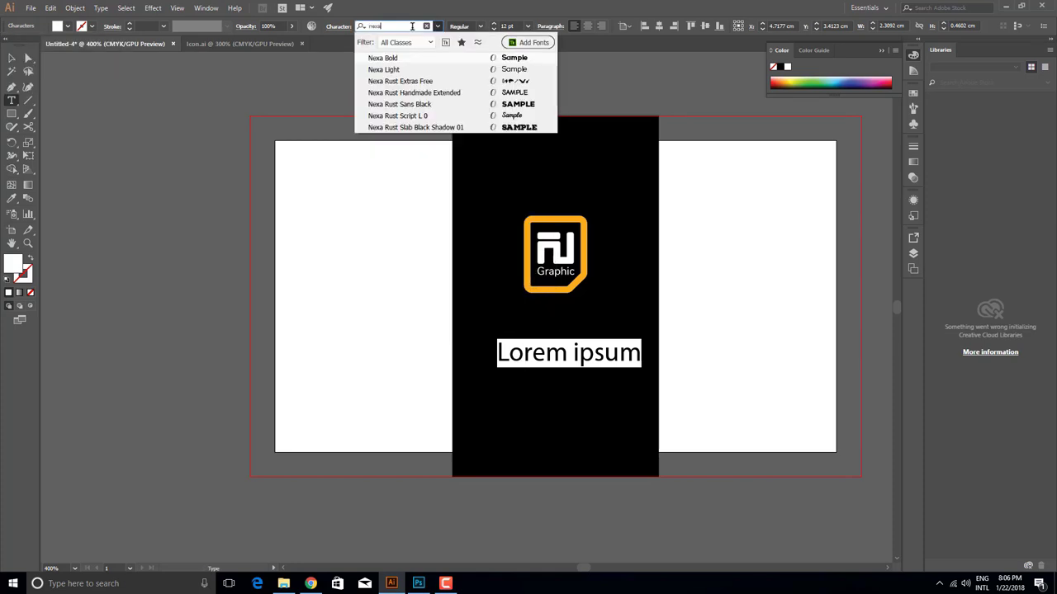
click(420, 58)
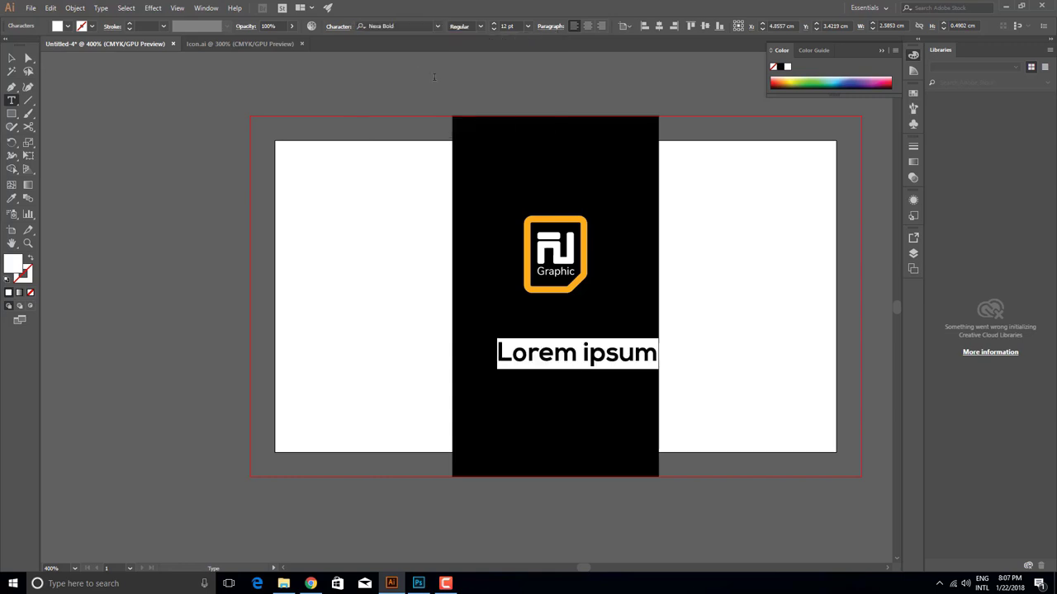
Step: Type 'SOR GRAPHIC', centre it on the card and move it up under the logo
text(S)
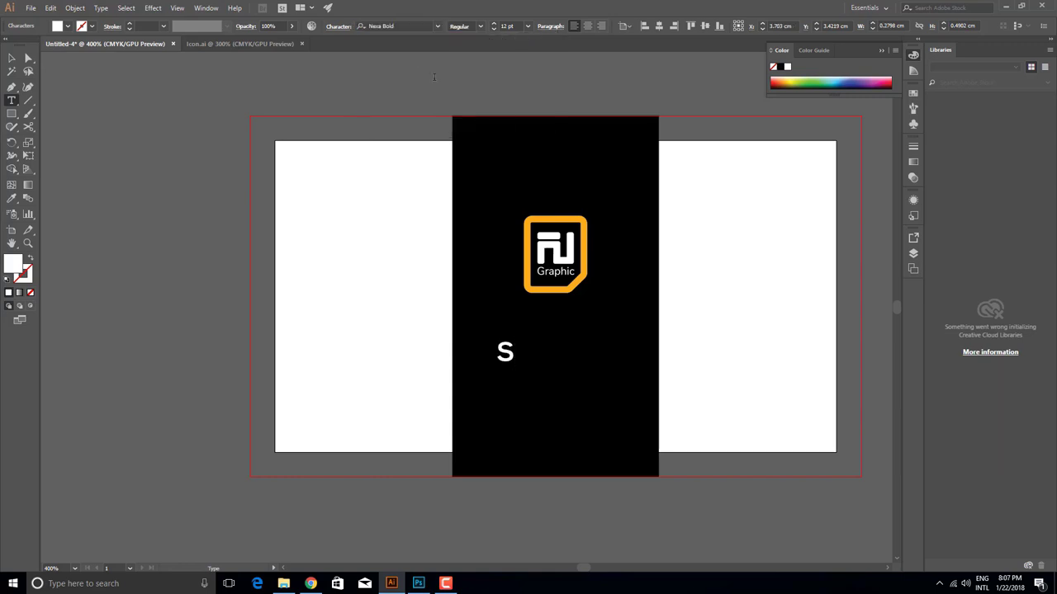
text(OR GRAP)
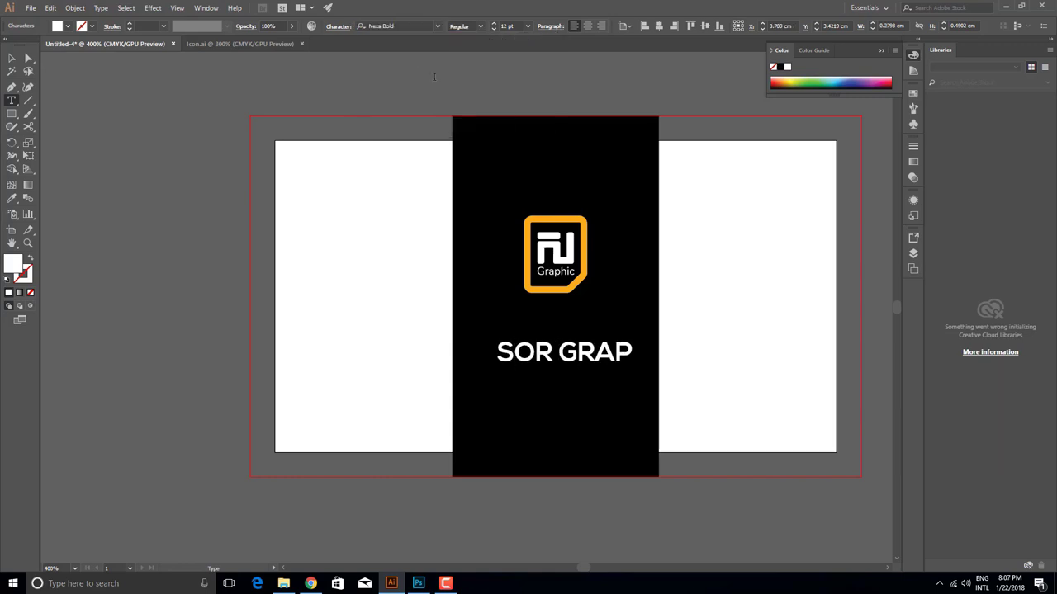
text(HIC)
key(Escape)
click(686, 31)
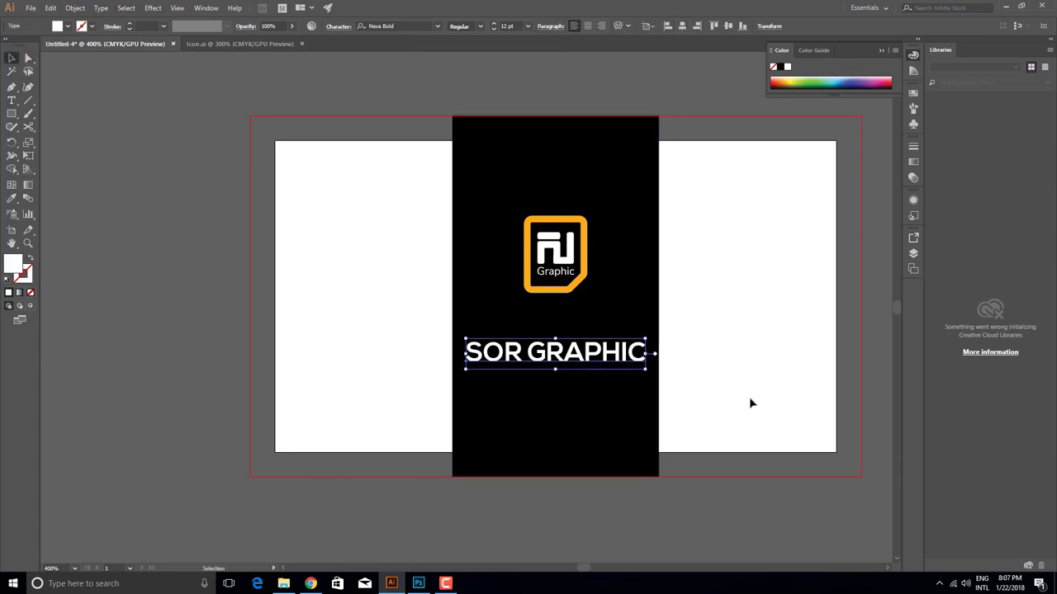
click(750, 401)
mouse_move(599, 357)
mouse_down()
mouse_move(599, 326)
mouse_move(635, 334)
mouse_up()
click(700, 307)
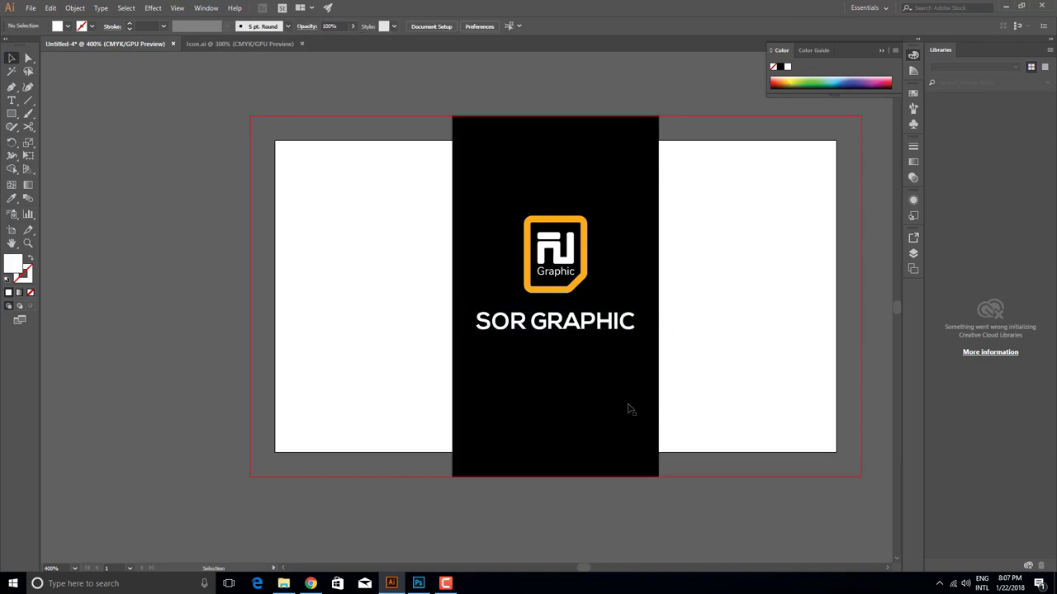
Step: Colour the word 'SOR' with the logo's orange using the eyedropper
key(t)
double_click(514, 322)
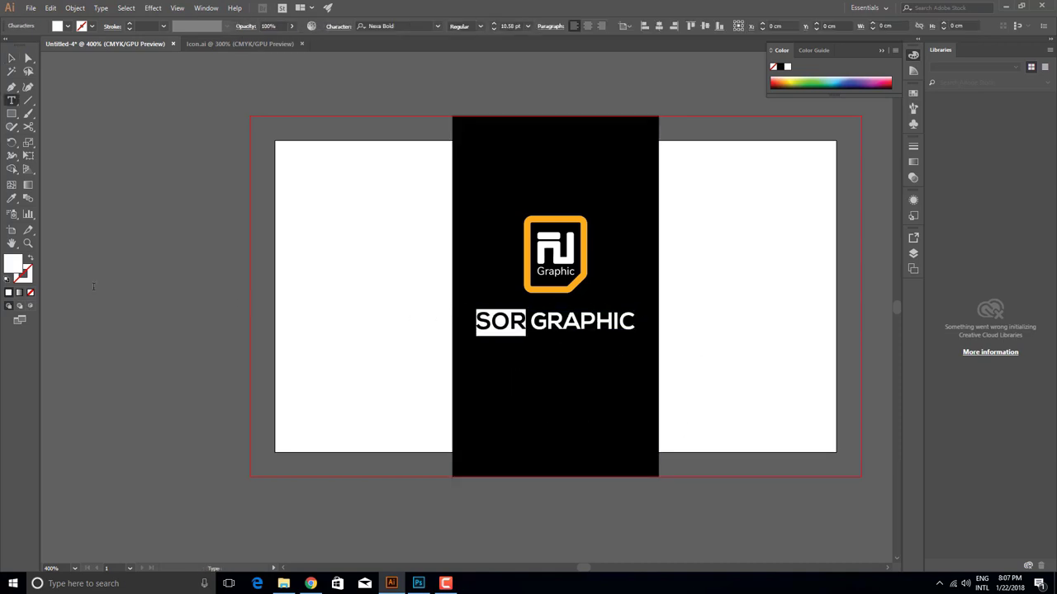
click(12, 198)
click(526, 248)
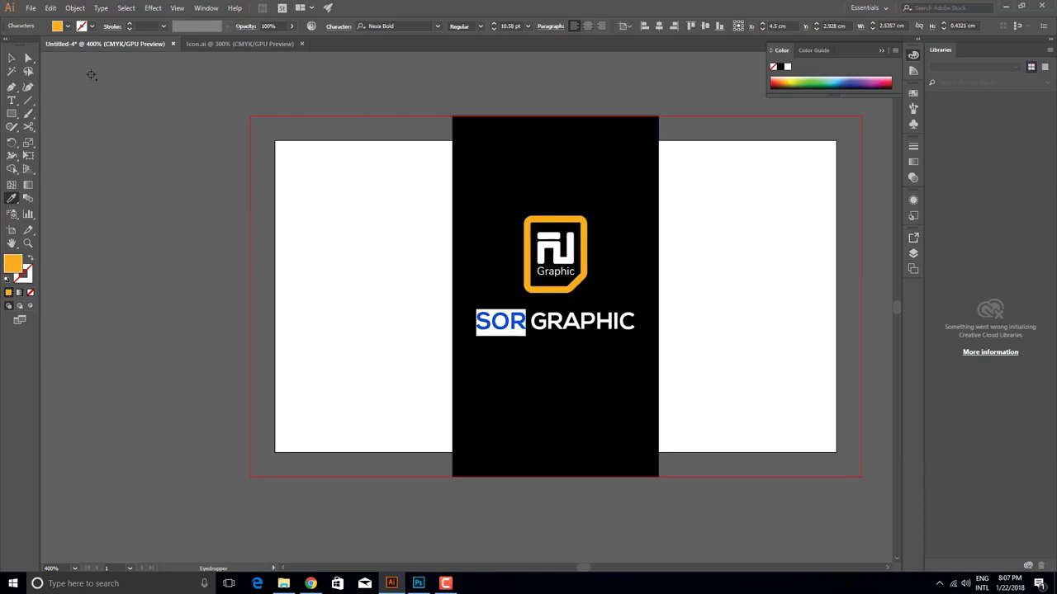
Step: Duplicate the title just below itself and set the copy to Nexa Light
key(v)
click(293, 217)
drag(504, 326, 502, 350)
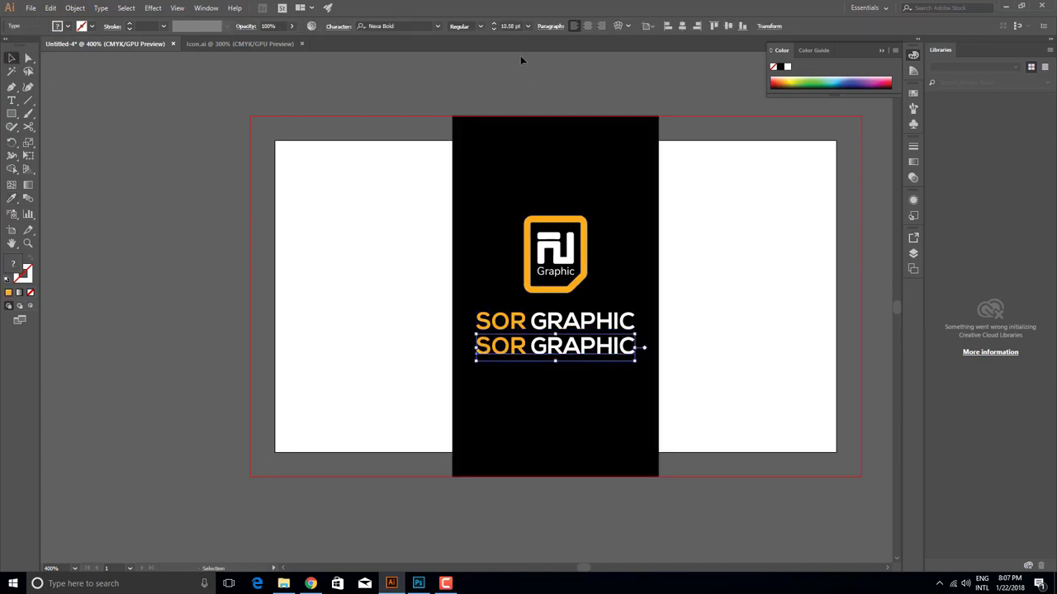
click(435, 27)
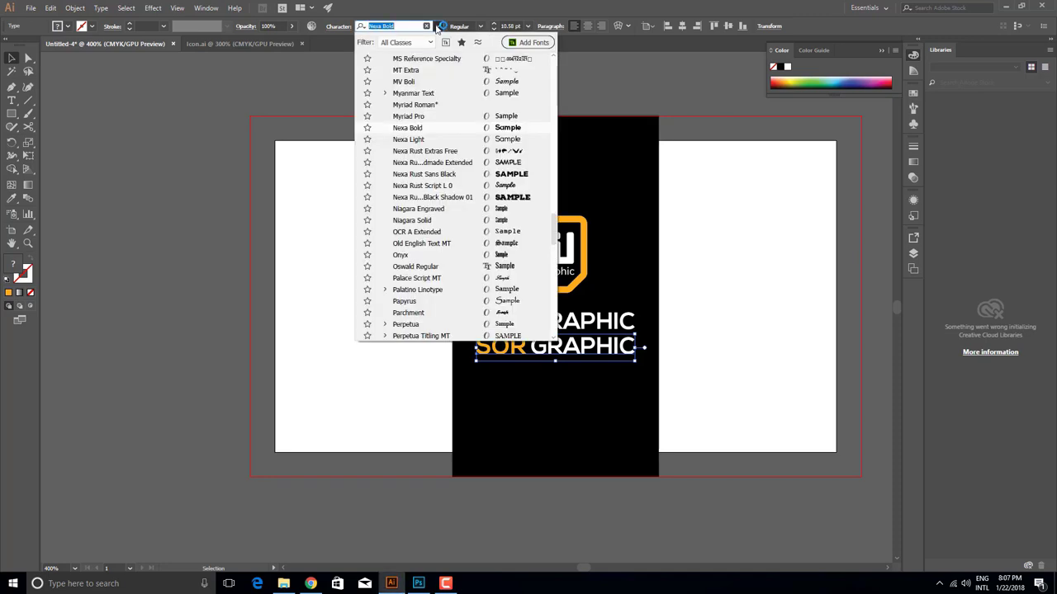
text(N)
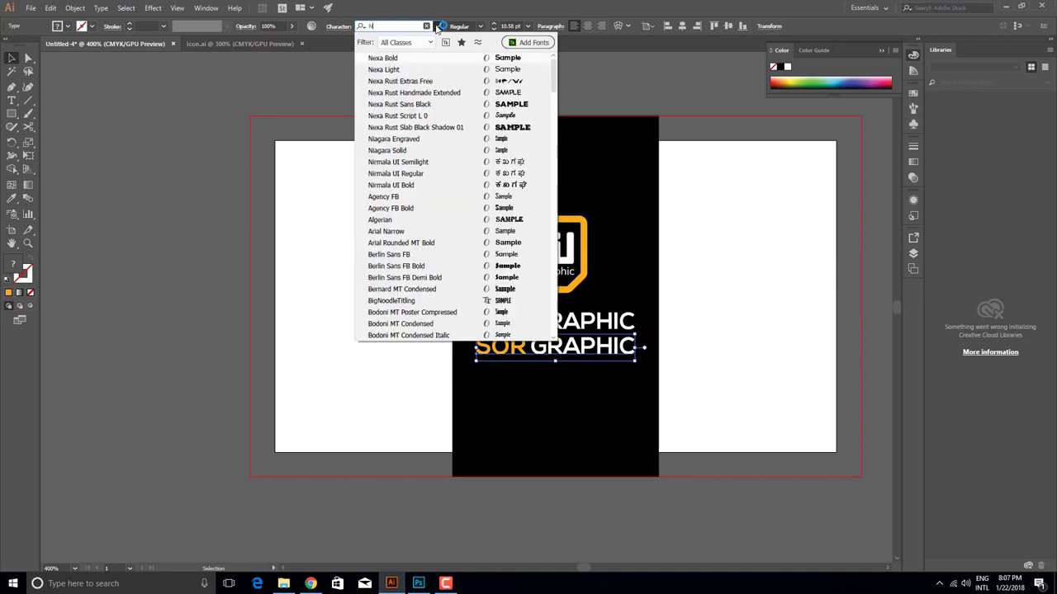
text(EX)
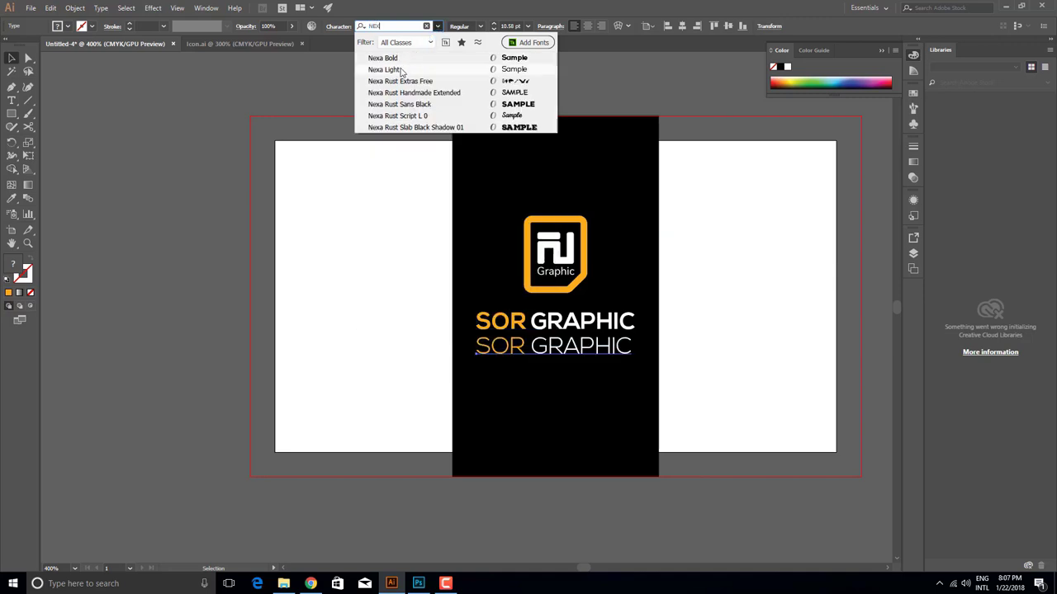
click(397, 69)
key(t)
Step: Retype the copy as 'GRAPHIC DESIGNER' and shrink it to fit under SOR GRAPHIC
click(566, 351)
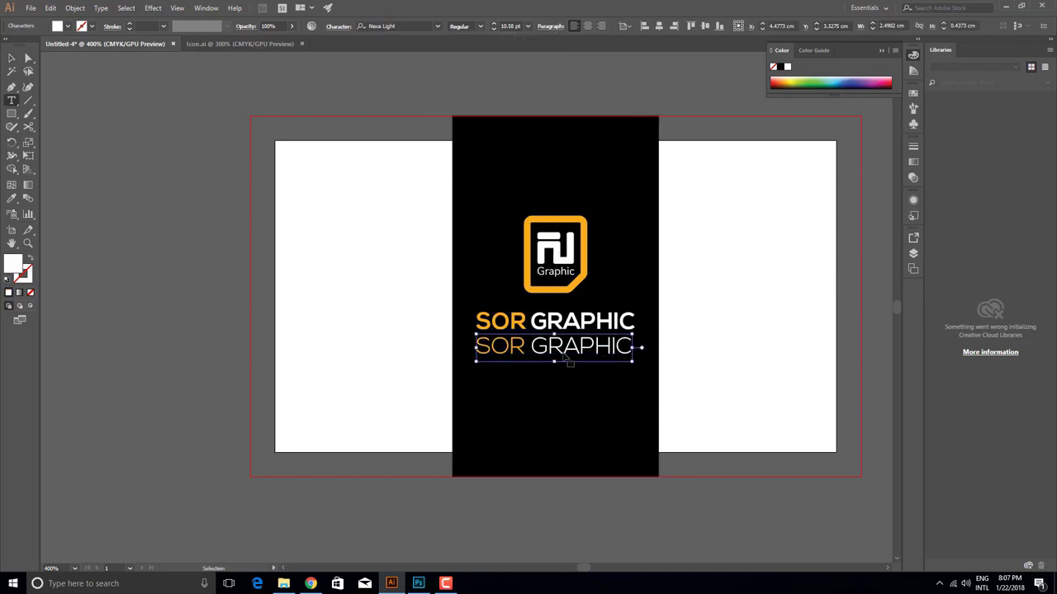
key(ctrl+a)
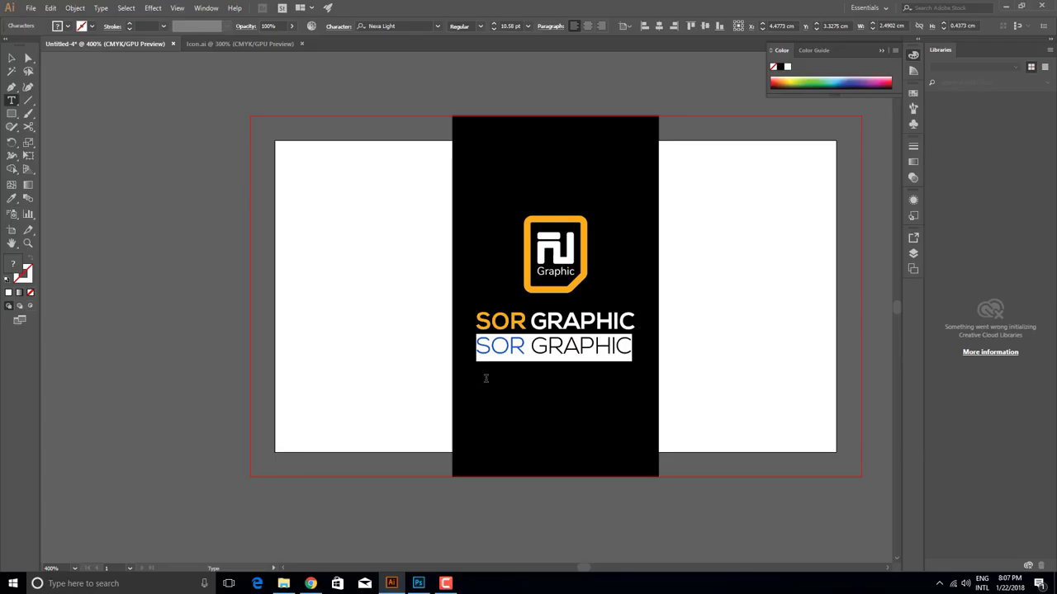
text(GRAP)
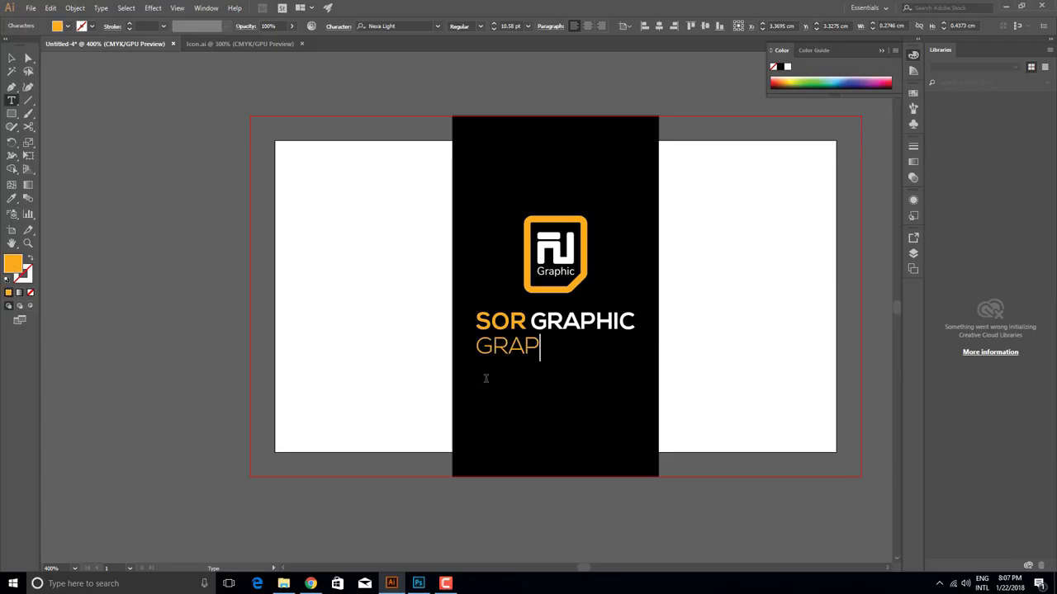
text(HIC DE)
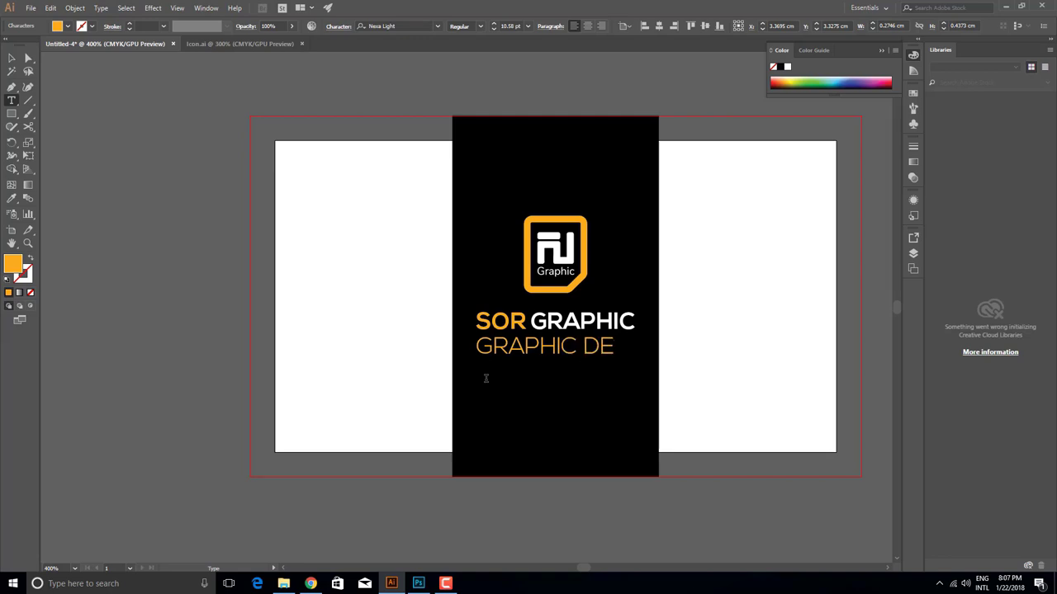
text(SIGNER)
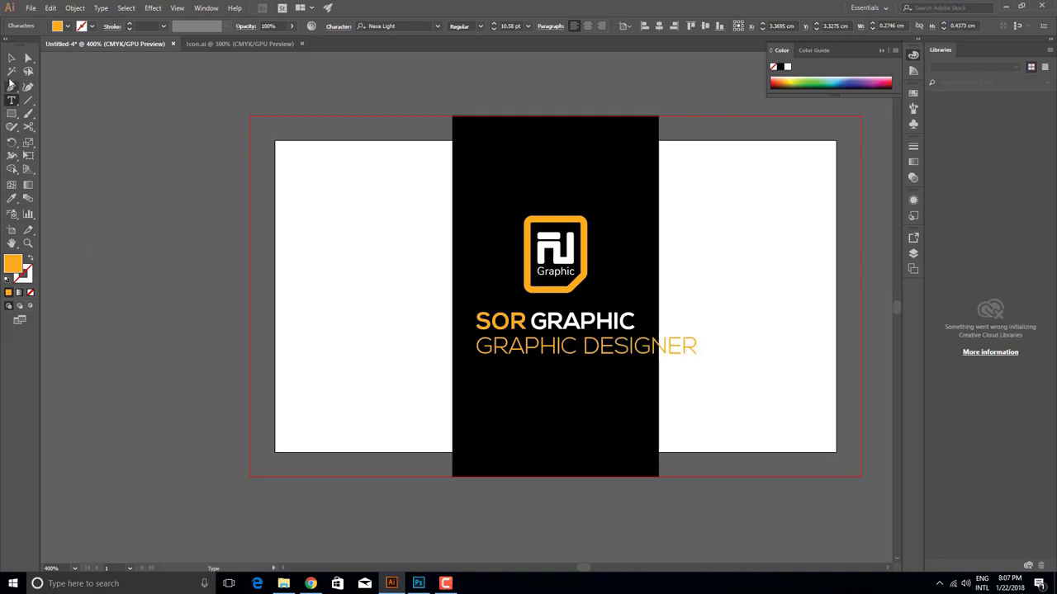
click(12, 58)
mouse_move(698, 363)
mouse_down()
mouse_move(621, 360)
mouse_move(639, 370)
mouse_up()
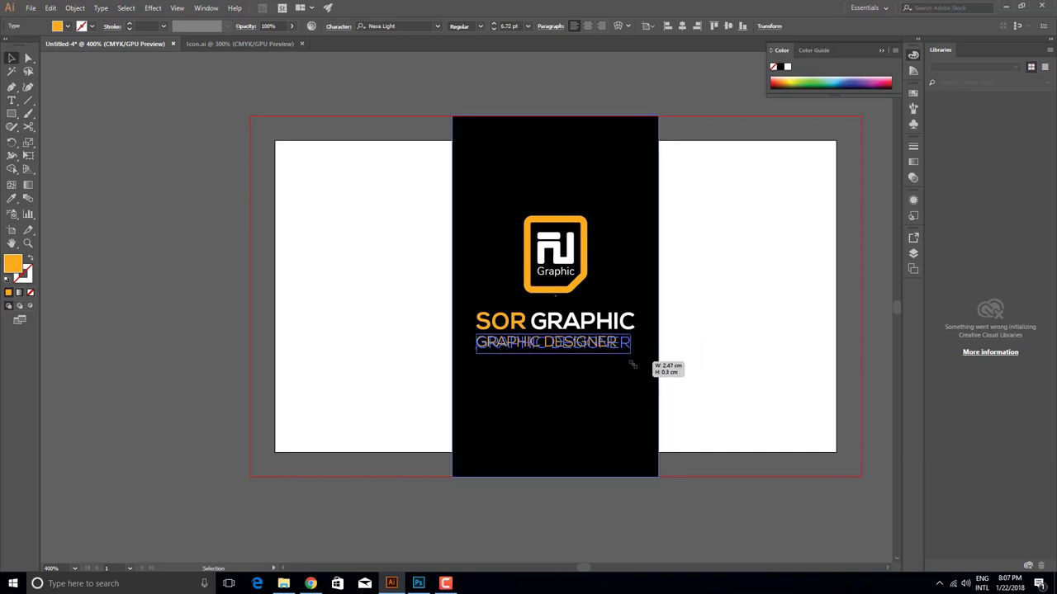
click(688, 352)
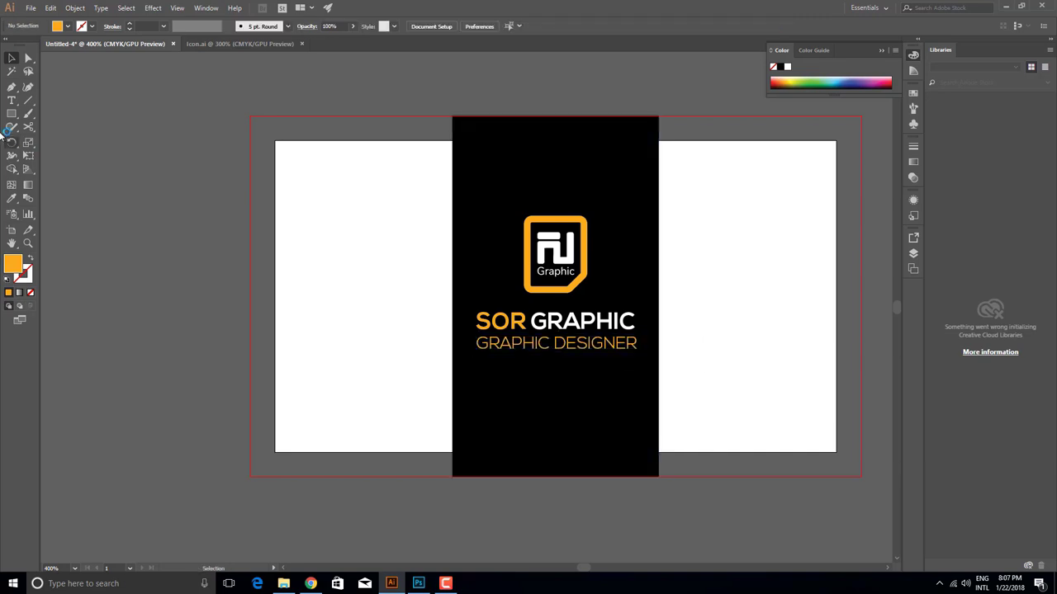
Step: Draw a full-height vertical line near the band's left edge with a white 0.5 pt stroke
click(28, 100)
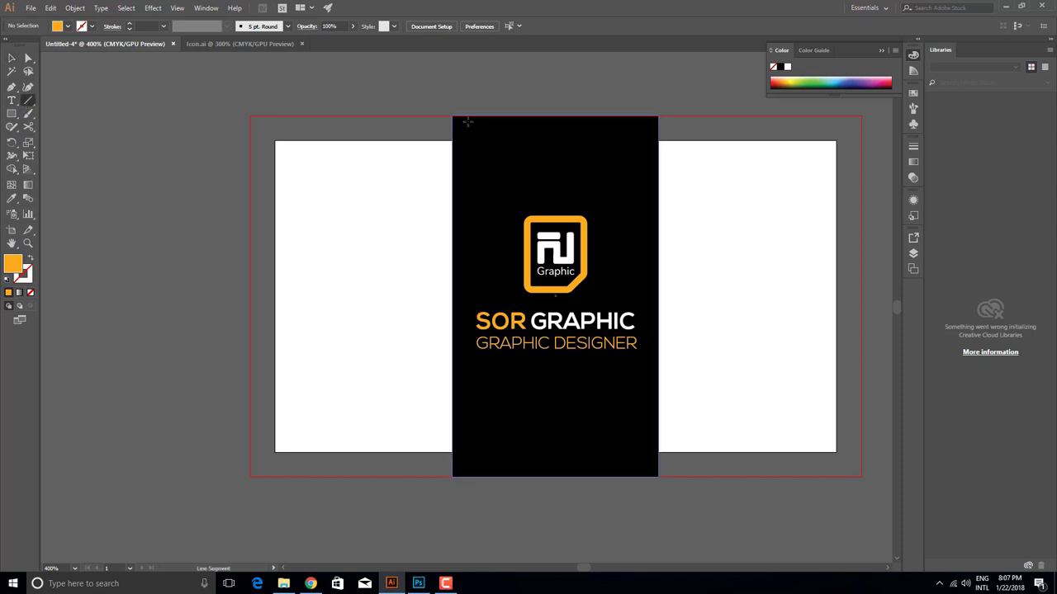
drag(461, 117, 467, 476)
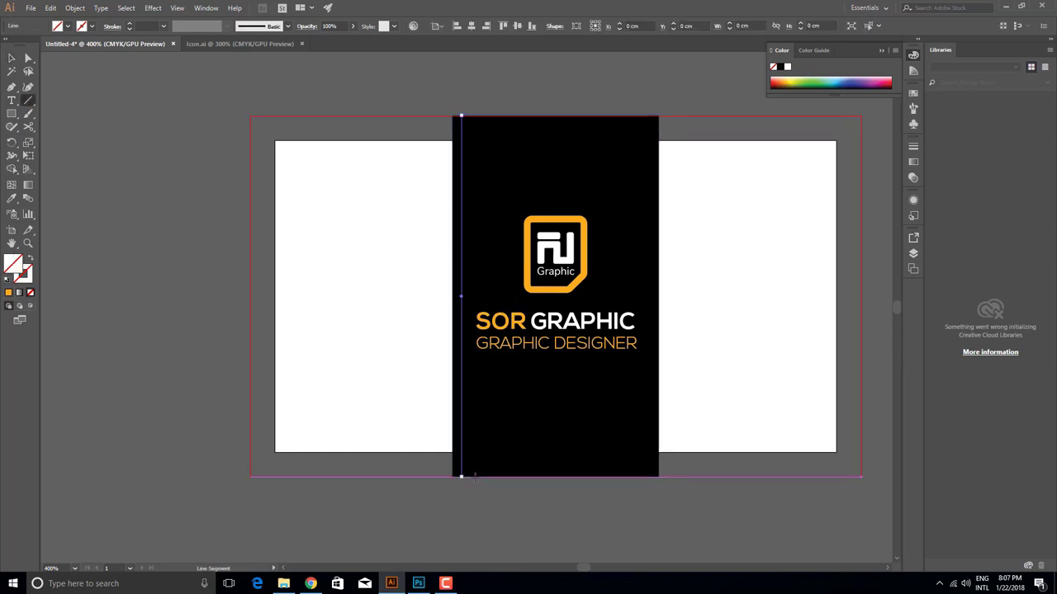
click(12, 57)
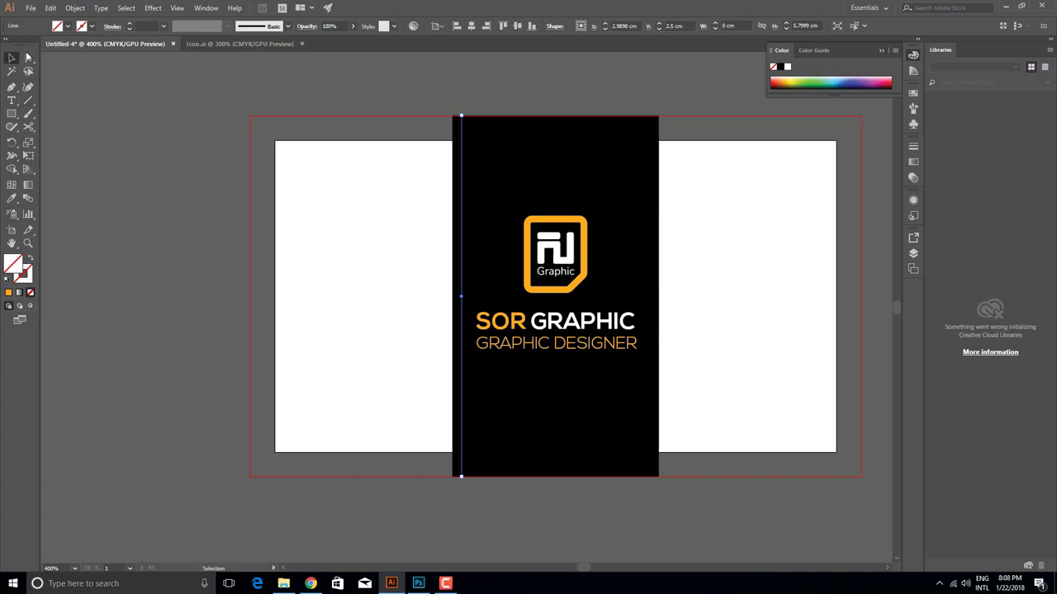
click(168, 28)
click(169, 50)
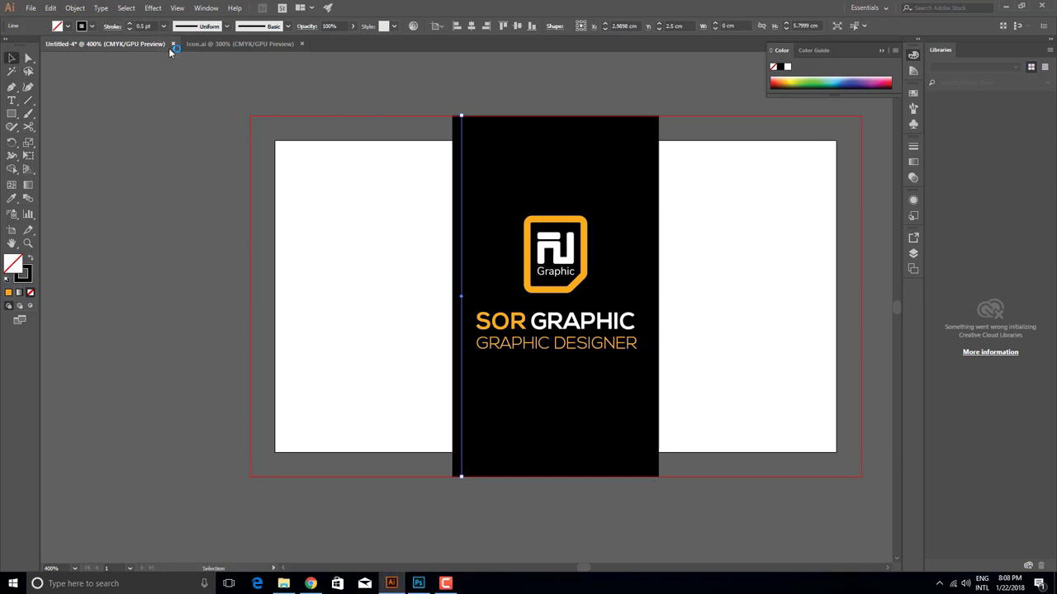
click(91, 26)
click(20, 47)
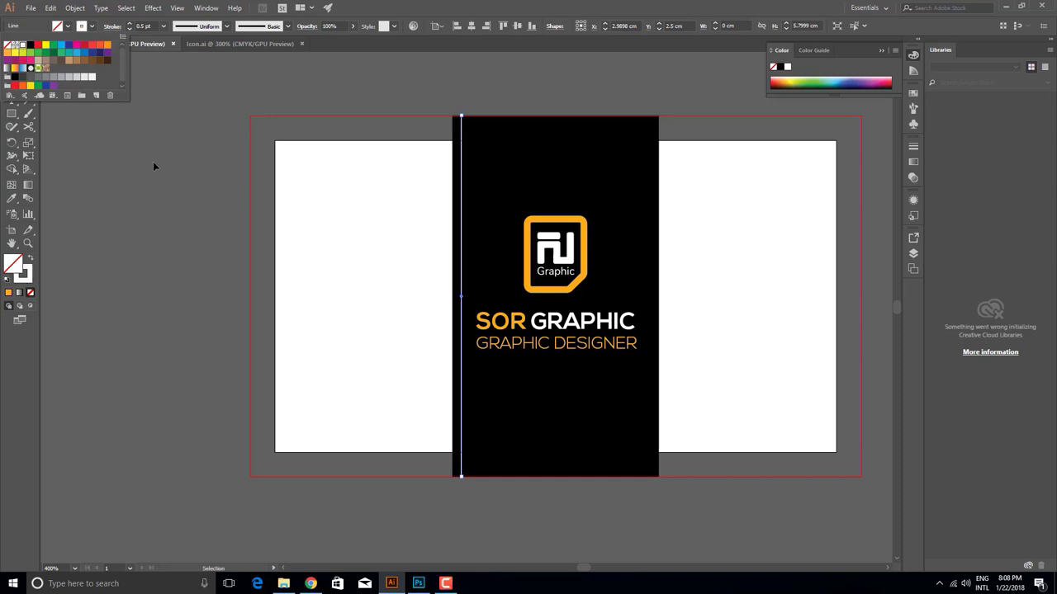
Step: Turn on Dashed Line in the Stroke panel and set the dash length to 1 pt
click(914, 154)
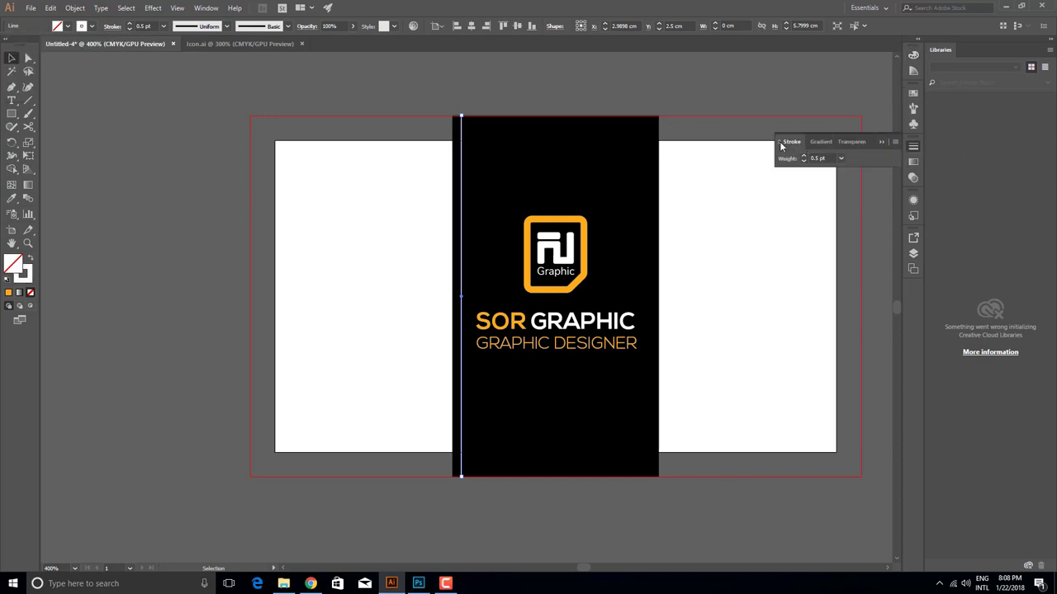
click(779, 144)
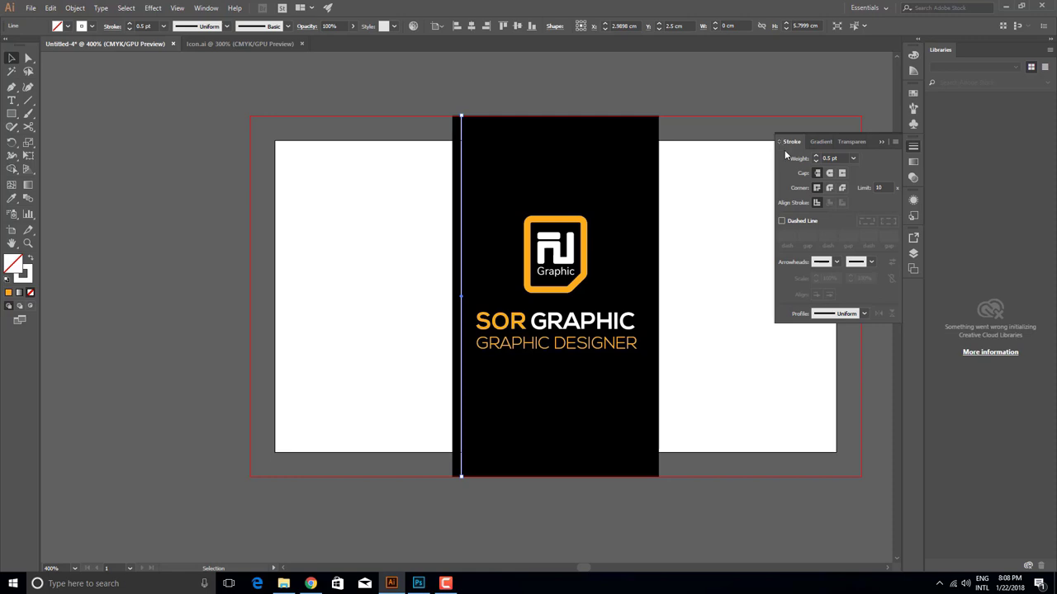
click(781, 221)
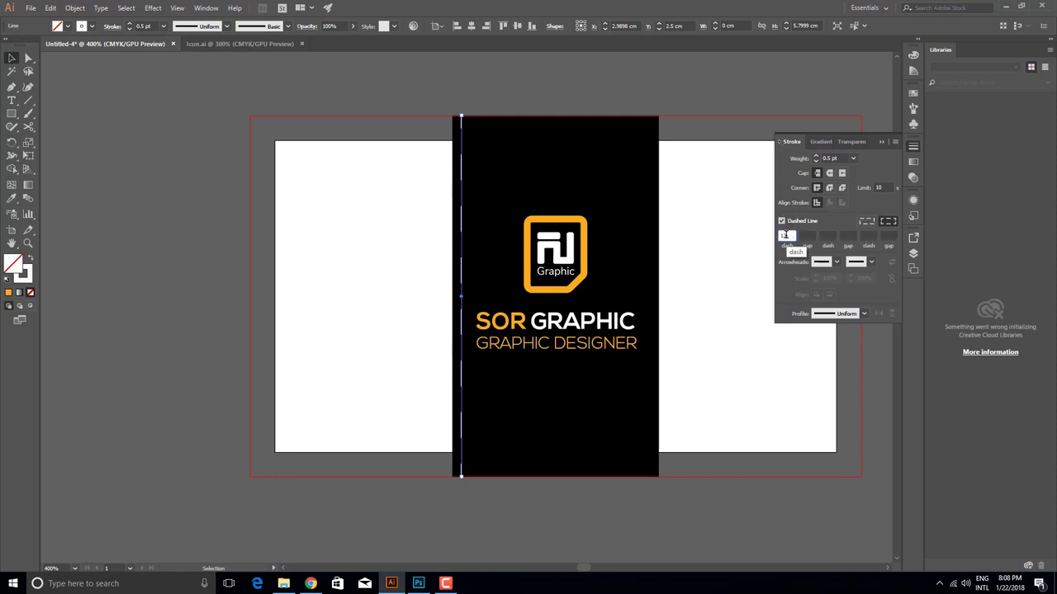
key(Return)
click(787, 236)
text(2)
key(Return)
key(Return)
text(1)
key(Return)
click(372, 224)
Step: Copy the dashed line rightward and repeat with Ctrl+D to fill the band with evenly spaced lines
scroll(517, 355, up, 1)
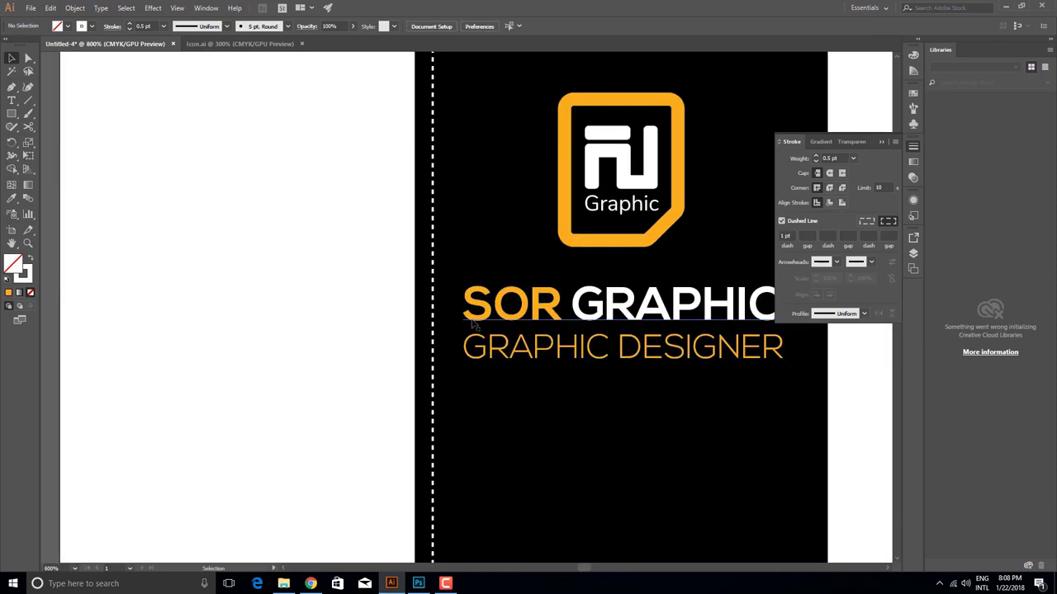
drag(432, 301, 450, 306)
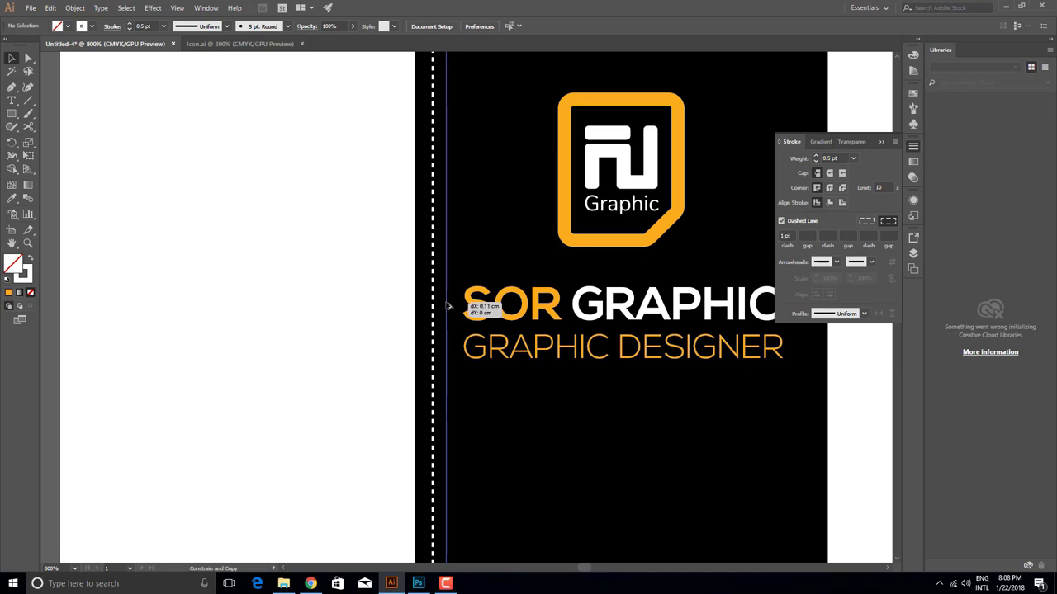
drag(446, 306, 443, 308)
key(ctrl+d)
key(ctrl+d)
key(ctrl+d)
key(ctrl+d)
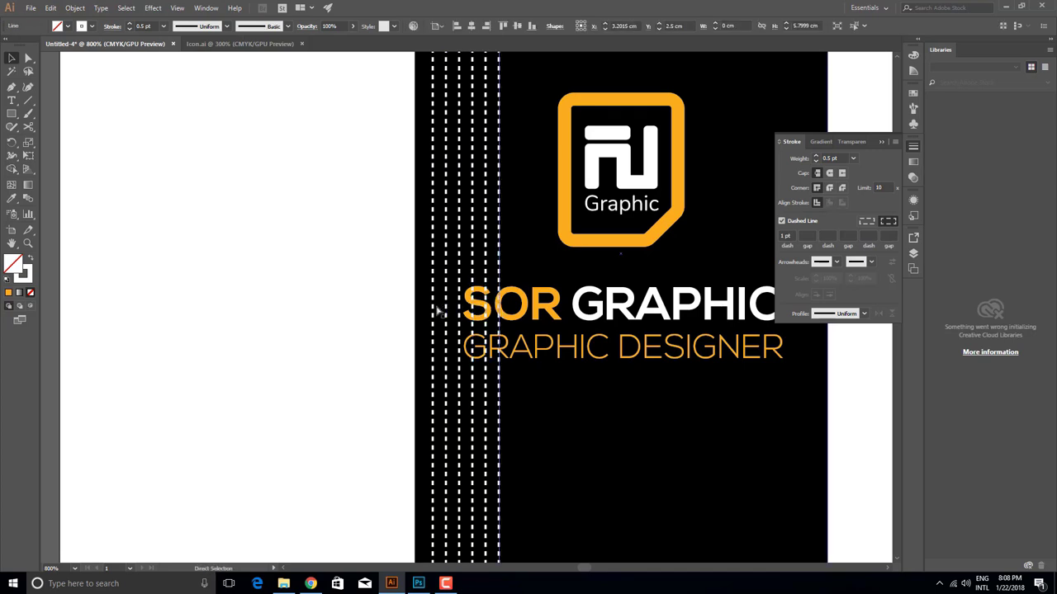
key(ctrl+d)
key(ctrl+d)
key(ctrl+d)
key(ctrl+d)
key(ctrl+d)
key(ctrl+d)
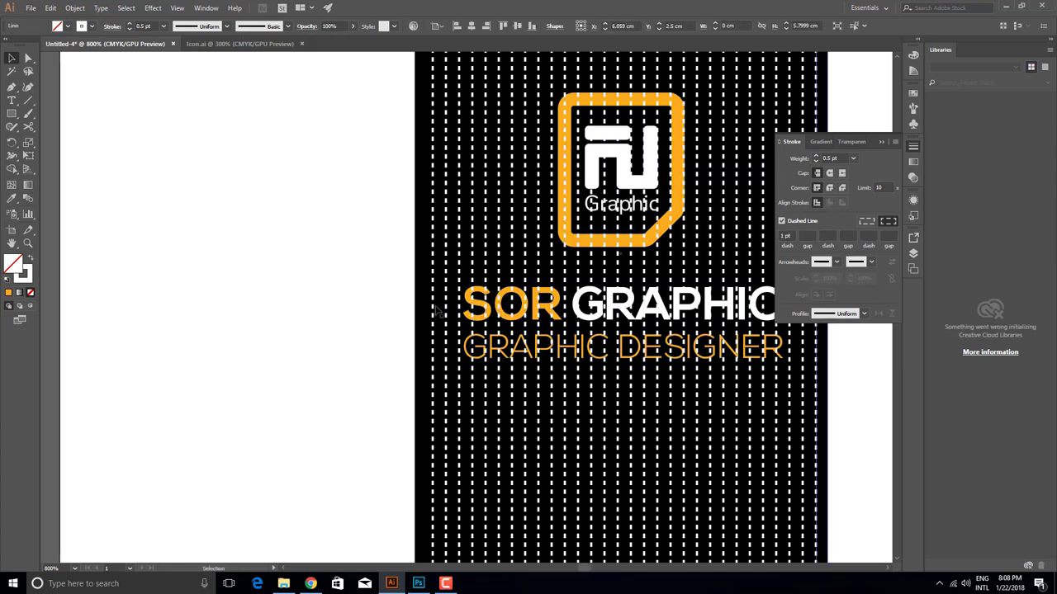
scroll(435, 309, down, 1)
drag(435, 295, 396, 448)
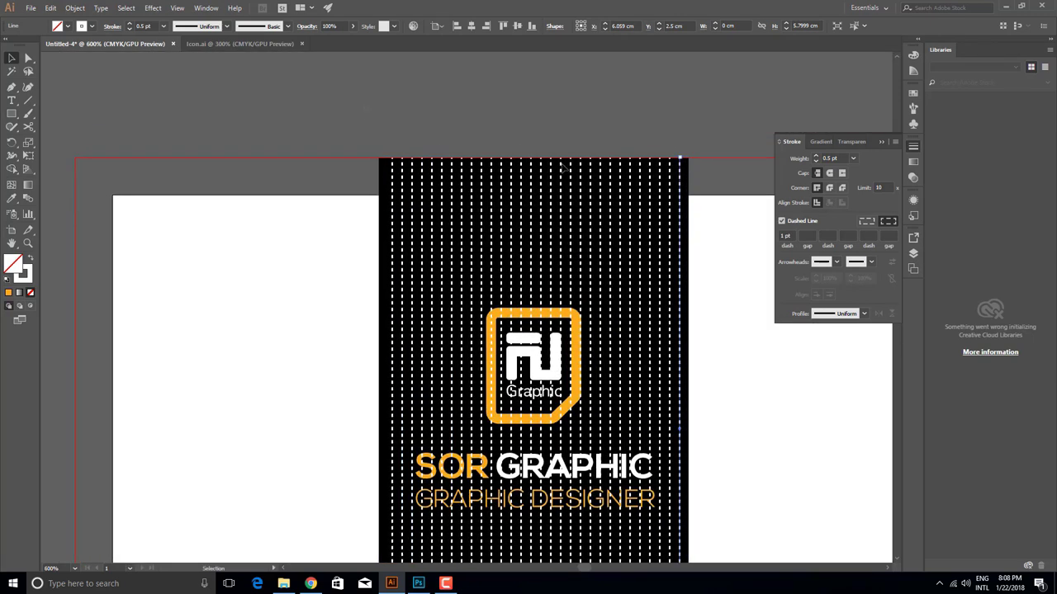
drag(683, 185, 384, 181)
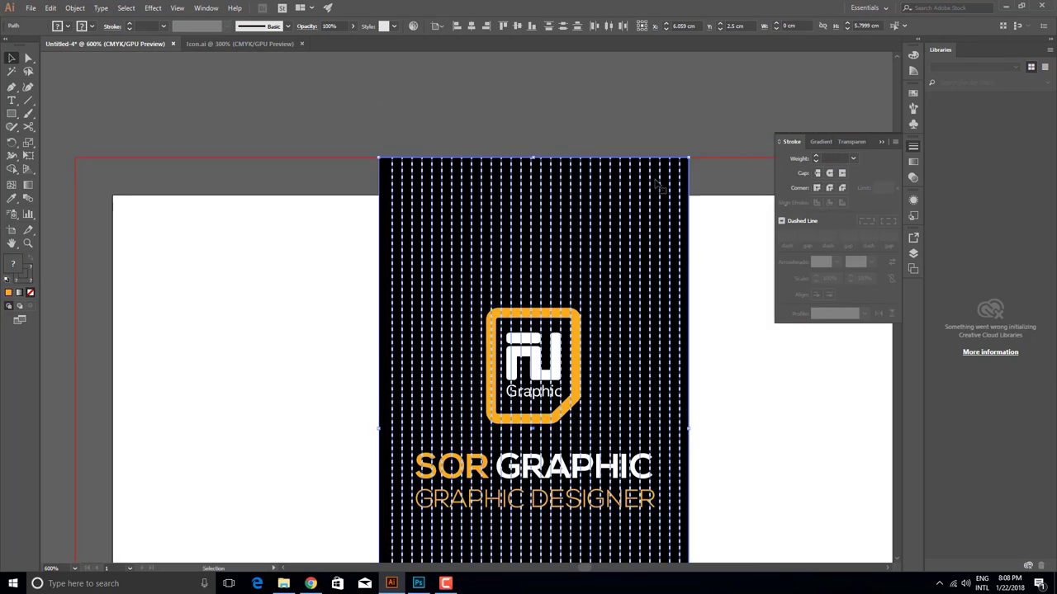
Step: Group the dashed lines, leaving the black background out of the selection
shift+click(382, 179)
click(74, 7)
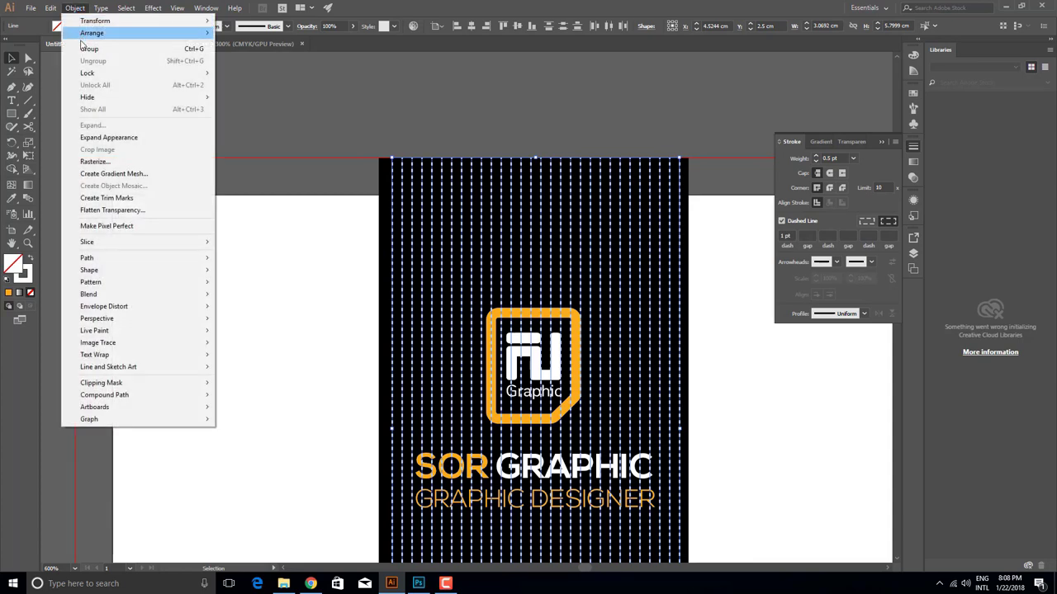
click(89, 48)
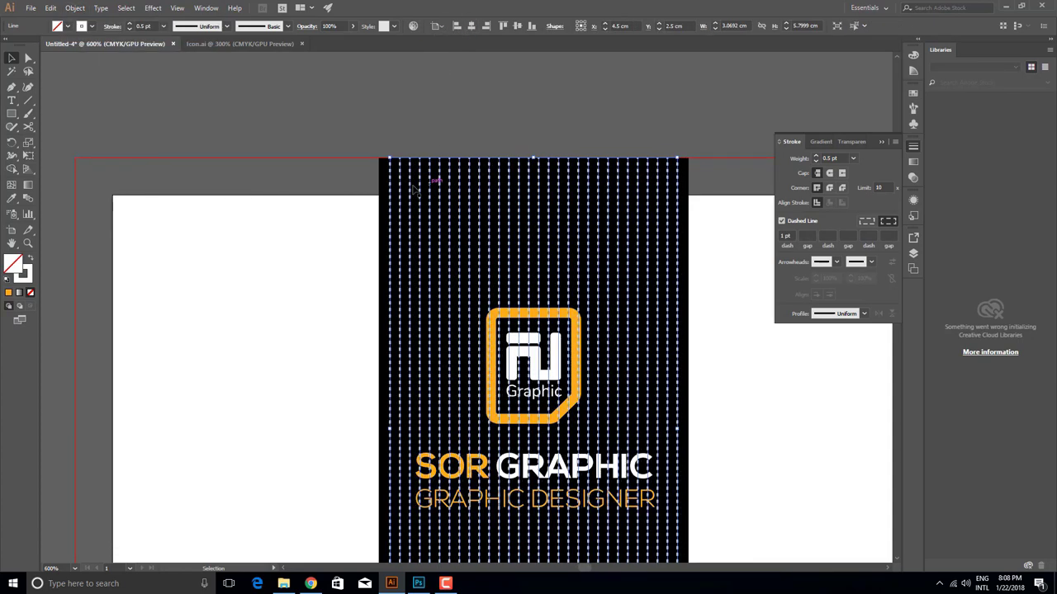
shift+click(479, 216)
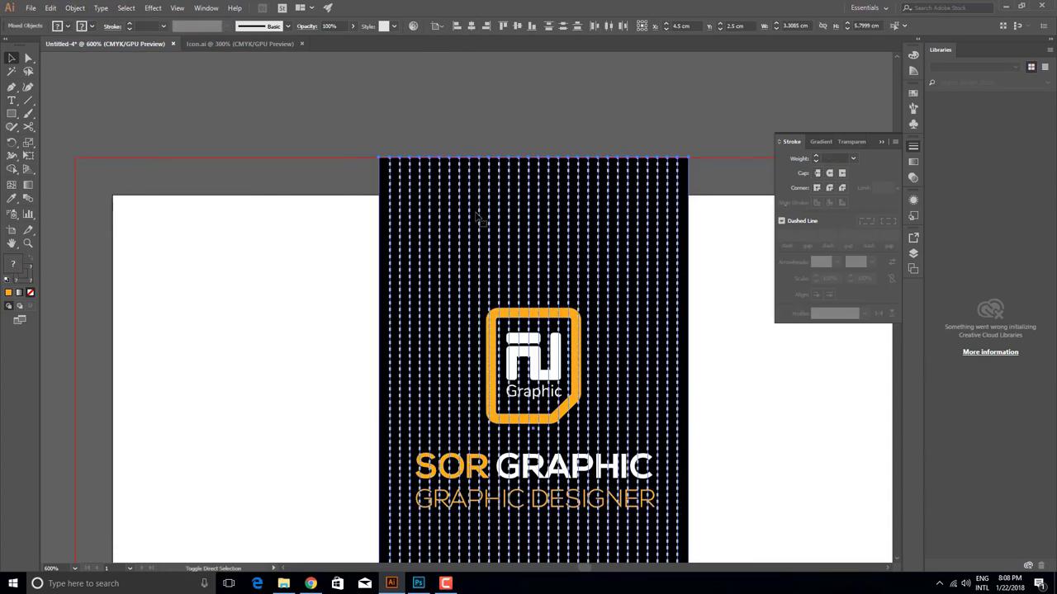
key(ctrl+z)
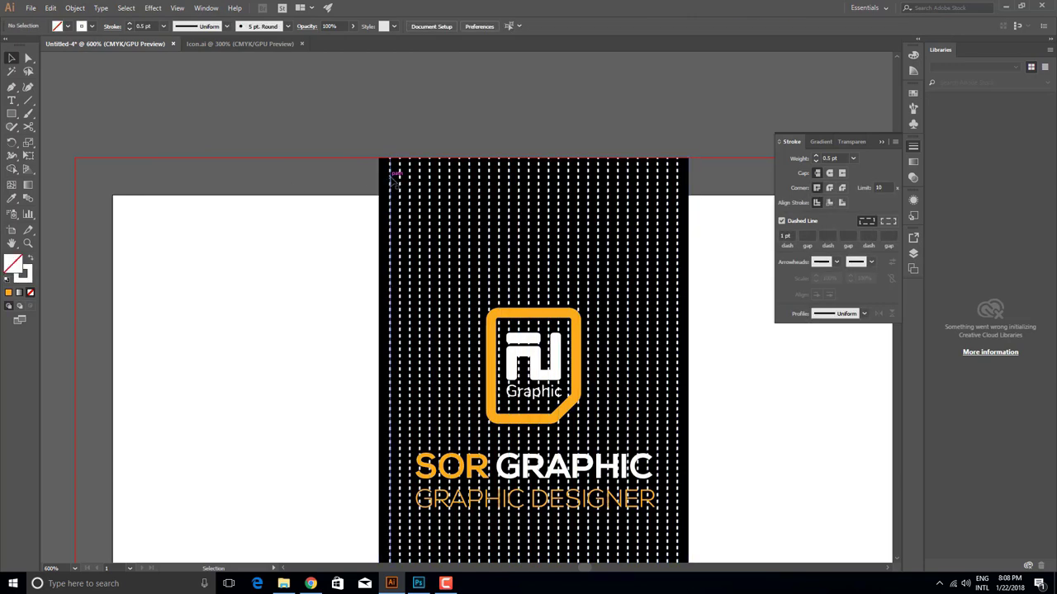
Step: Lower the dashed lines' opacity to 26% and group all of them together
click(353, 27)
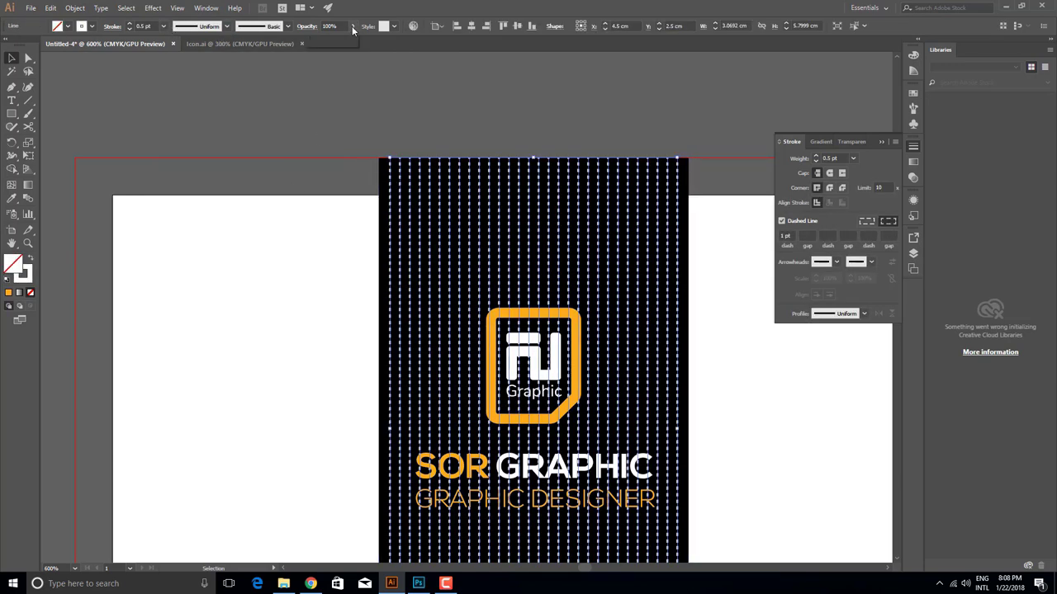
drag(348, 42, 322, 46)
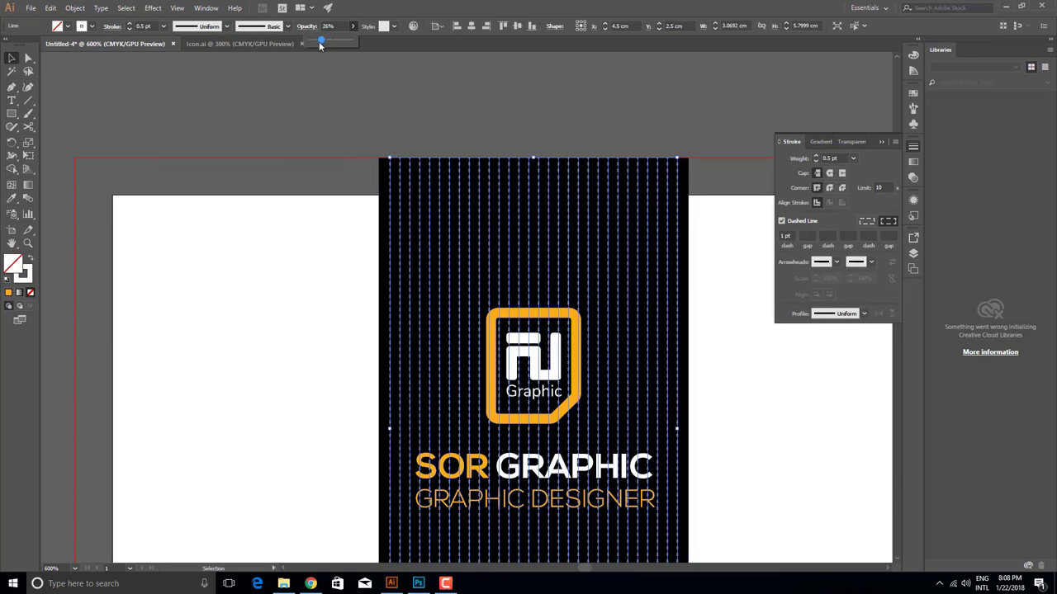
click(293, 97)
key(ctrl+minus)
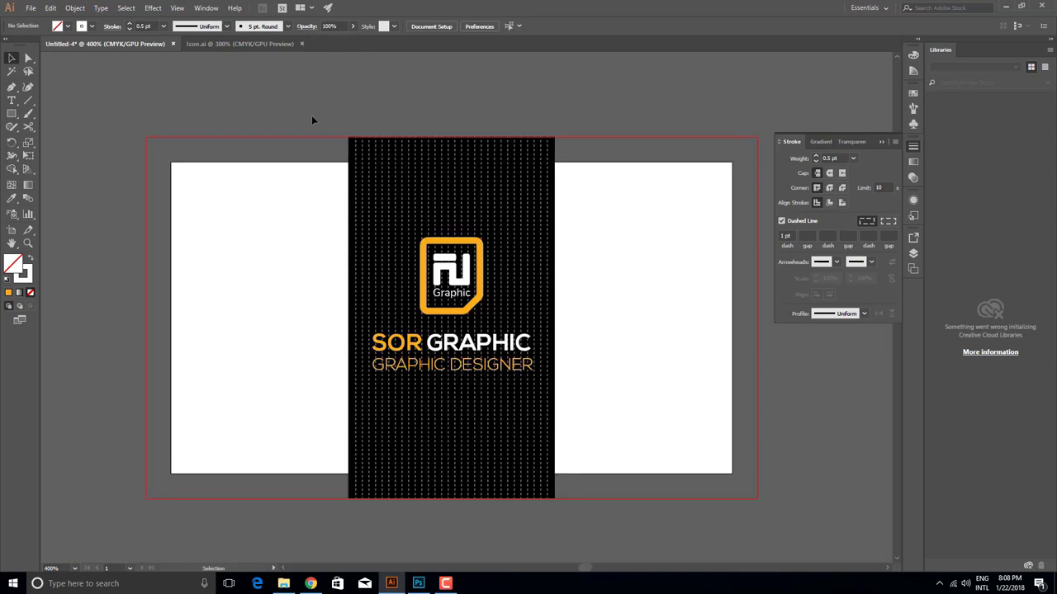
drag(314, 160, 596, 217)
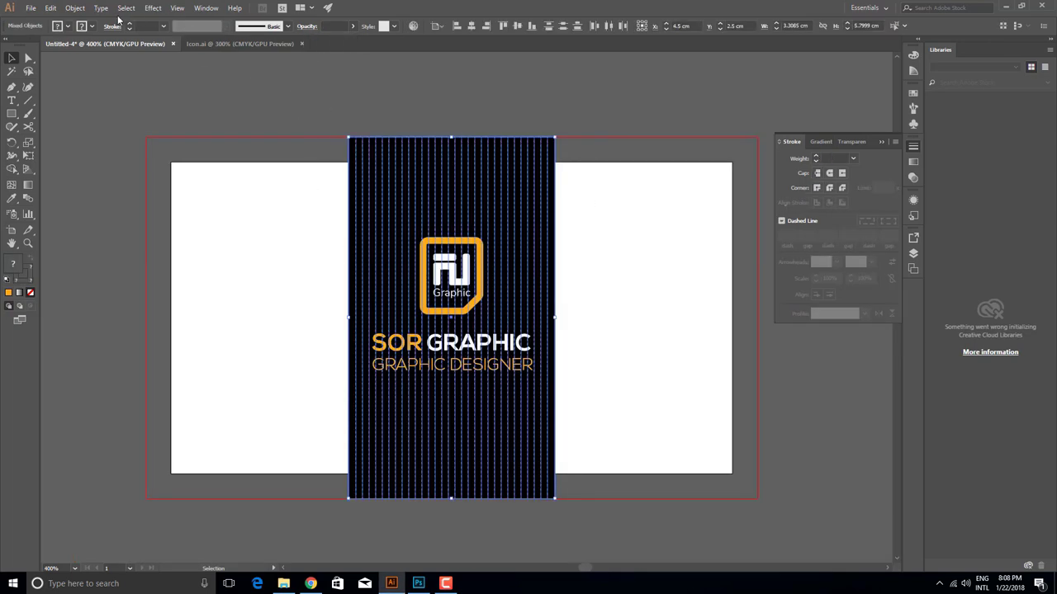
click(76, 8)
click(92, 48)
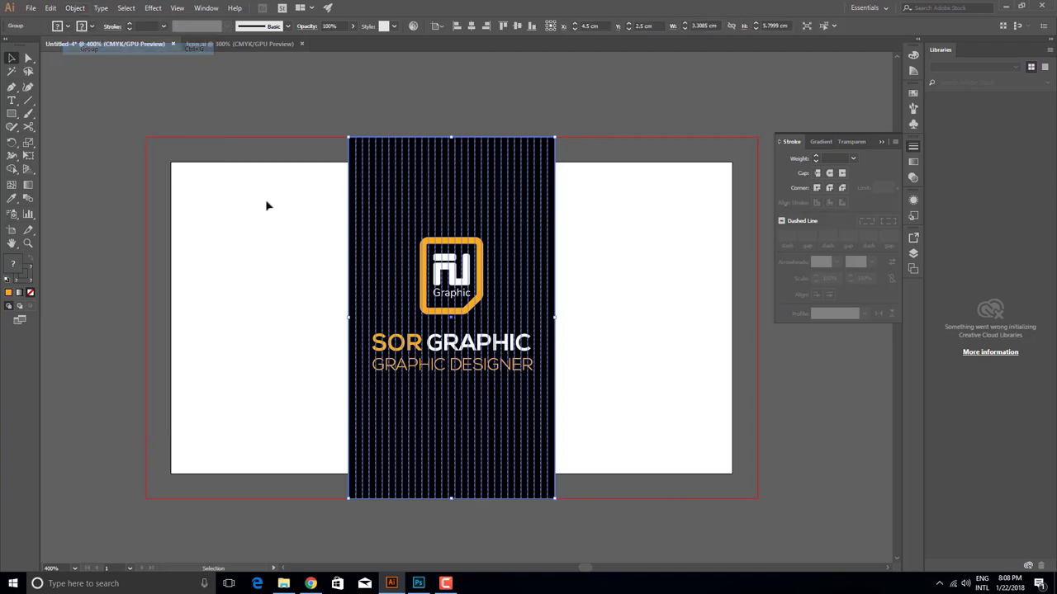
click(257, 205)
Step: Enter the line group in isolation mode to check its opacity, then exit
alt+scroll(335, 303, up, 1)
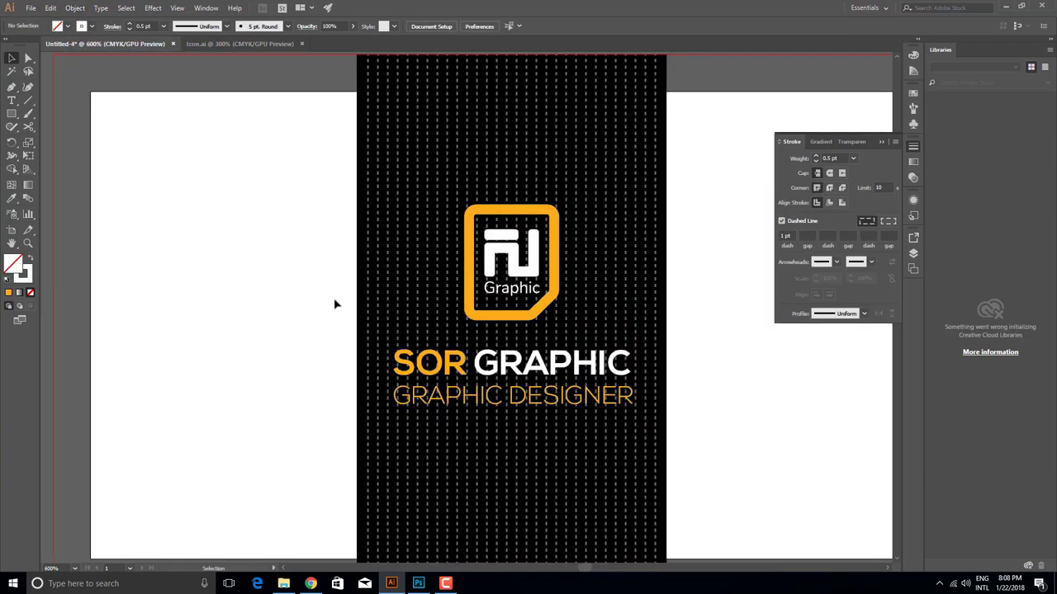
double_click(372, 148)
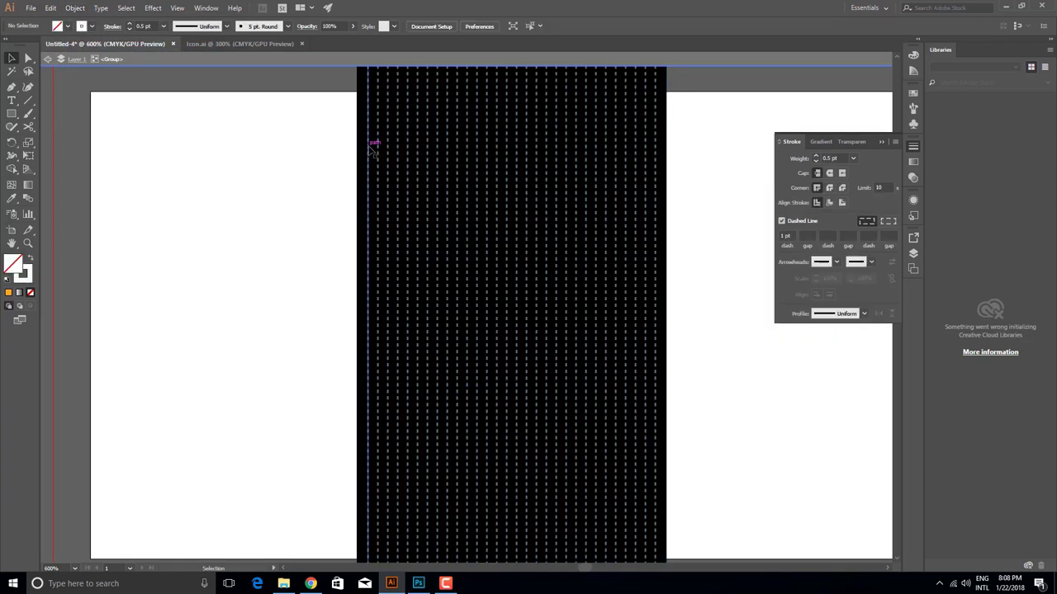
click(331, 26)
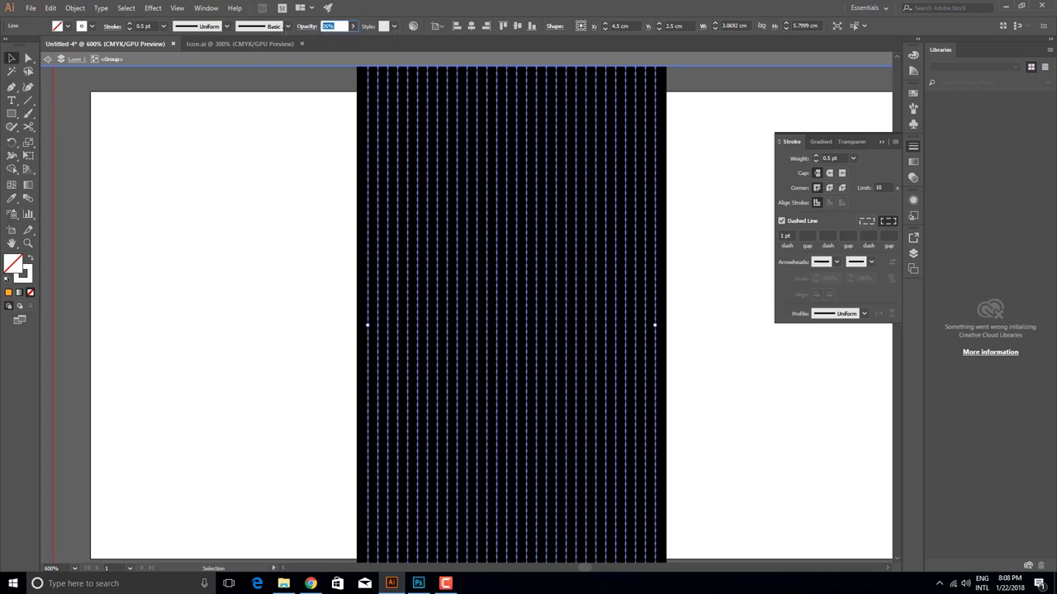
double_click(240, 237)
scroll(238, 248, down, 1)
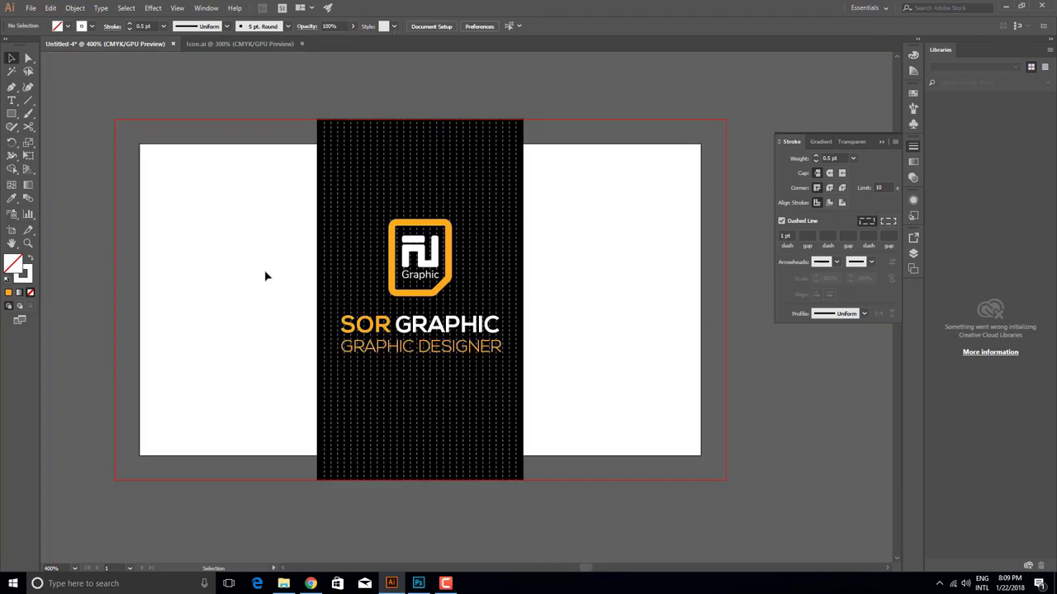
Step: Alt-drag the artboard downward with the Artboard tool to make an identical card below
scroll(293, 273, down, 1)
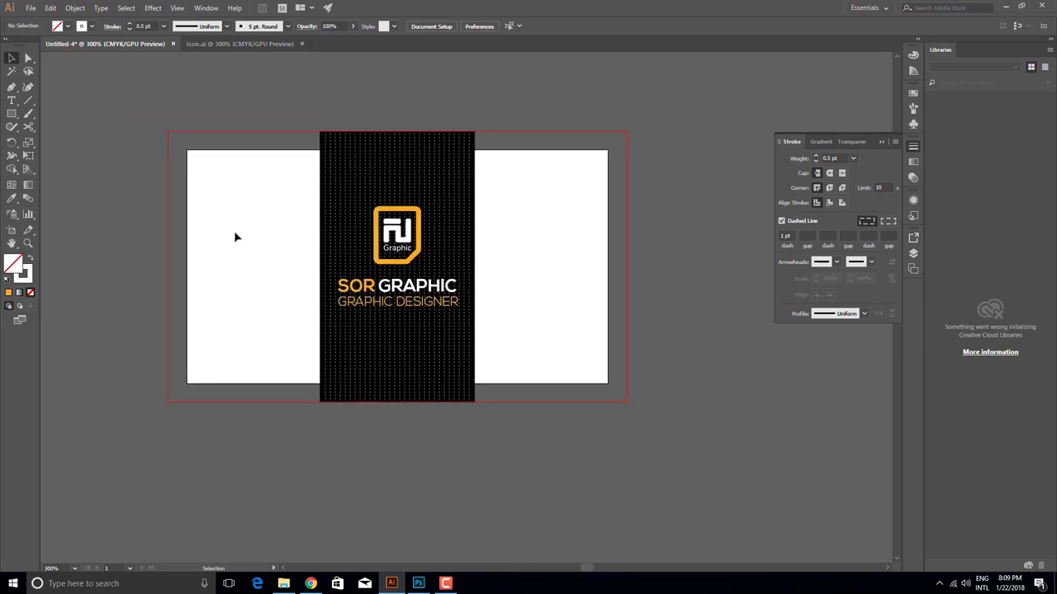
click(12, 231)
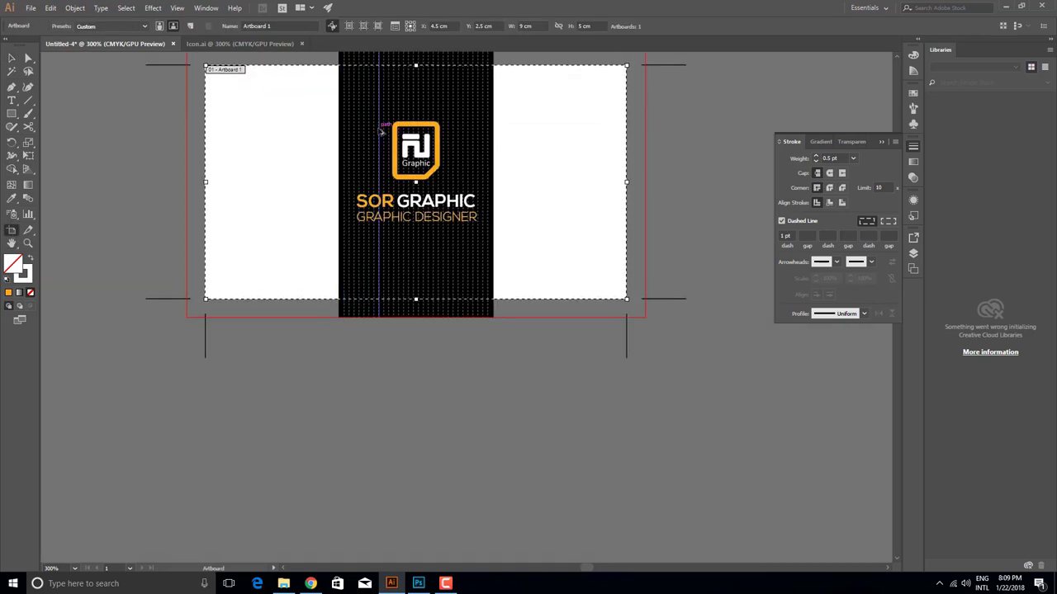
mouse_move(355, 170)
mouse_down()
mouse_move(332, 508)
mouse_move(325, 425)
mouse_move(346, 285)
mouse_up()
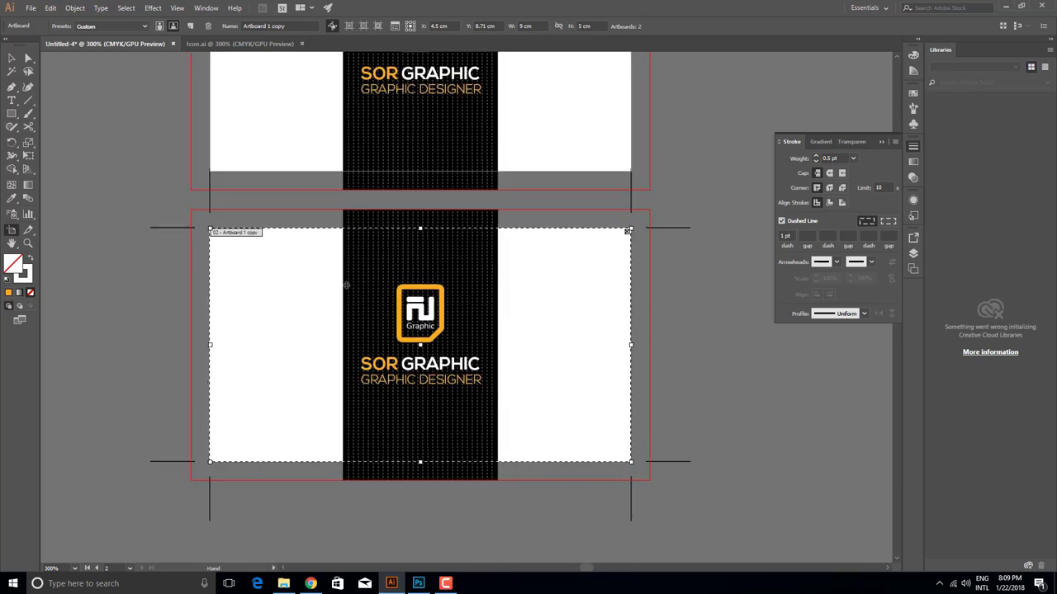
key(v)
scroll(469, 395, up, 1)
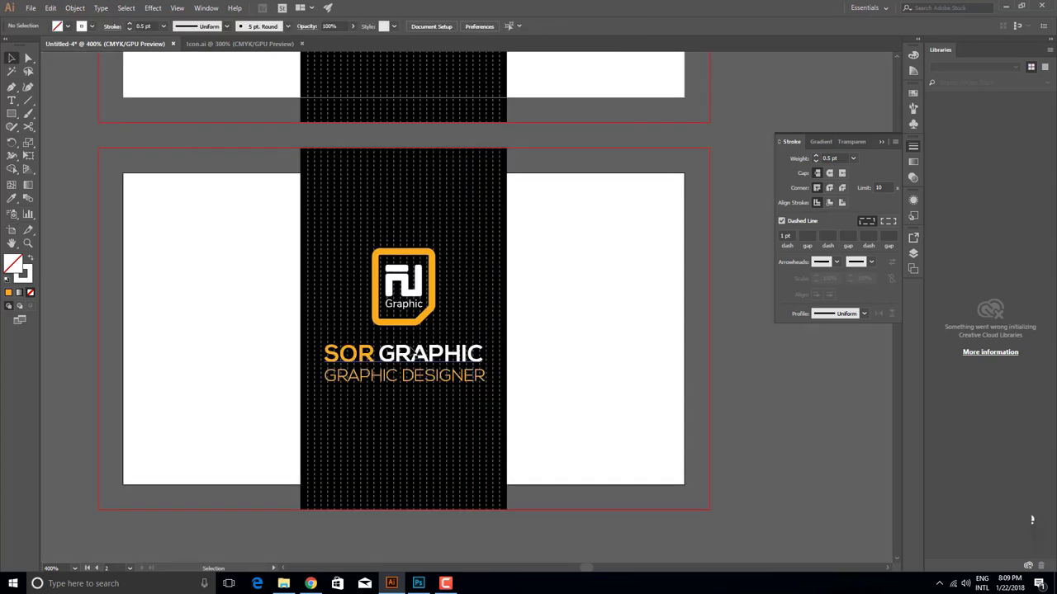
Step: Move the copied card's logo and name text onto the right white panel
click(415, 351)
scroll(415, 351, down, 1)
shift+click(415, 355)
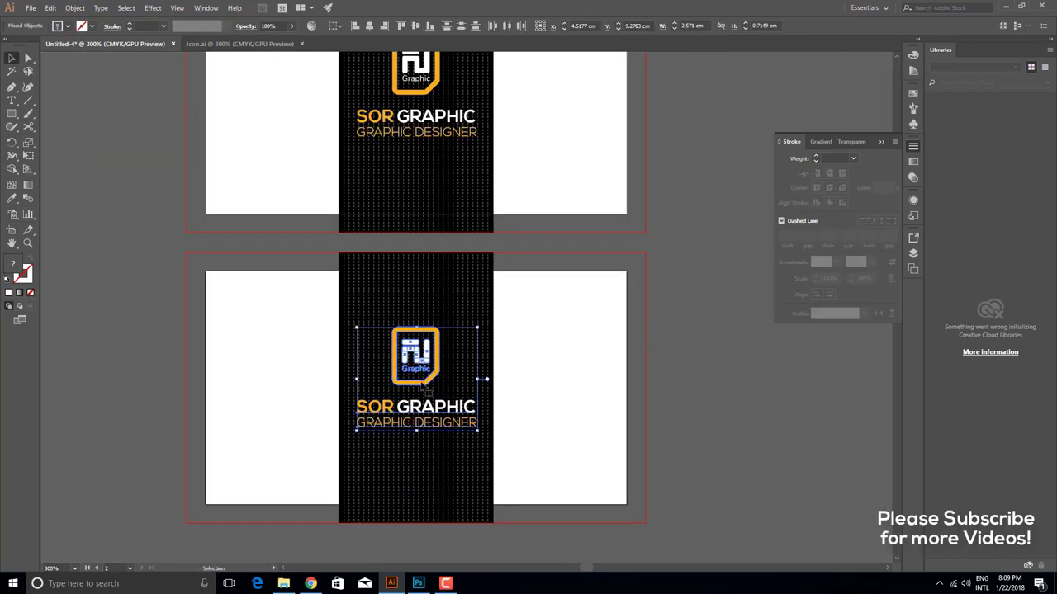
drag(476, 382, 632, 381)
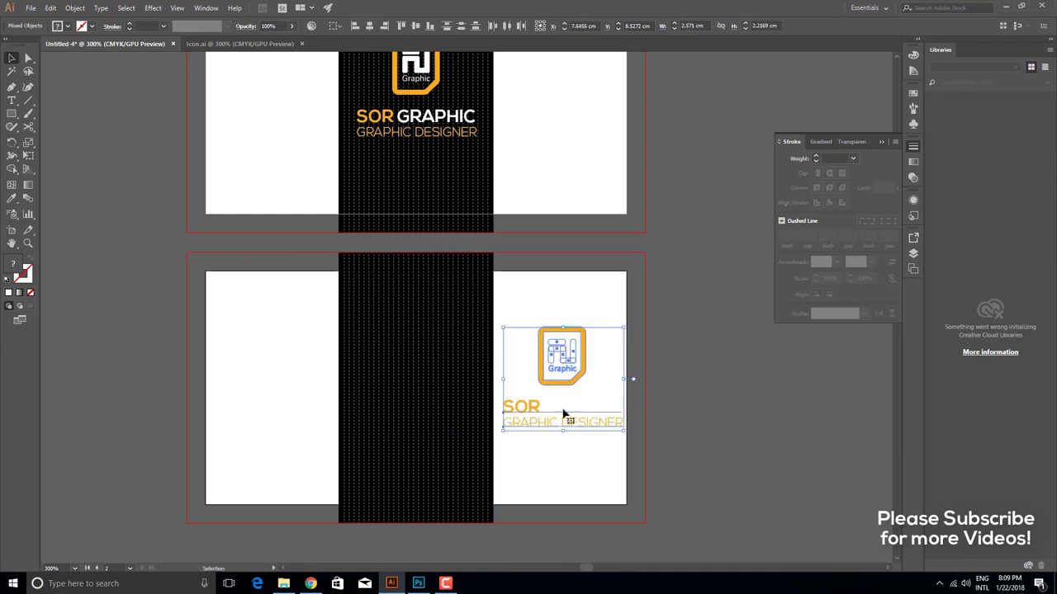
click(569, 462)
Step: Set the SOR GRAPHIC and GRAPHIC DESIGNER text fill to black
click(565, 413)
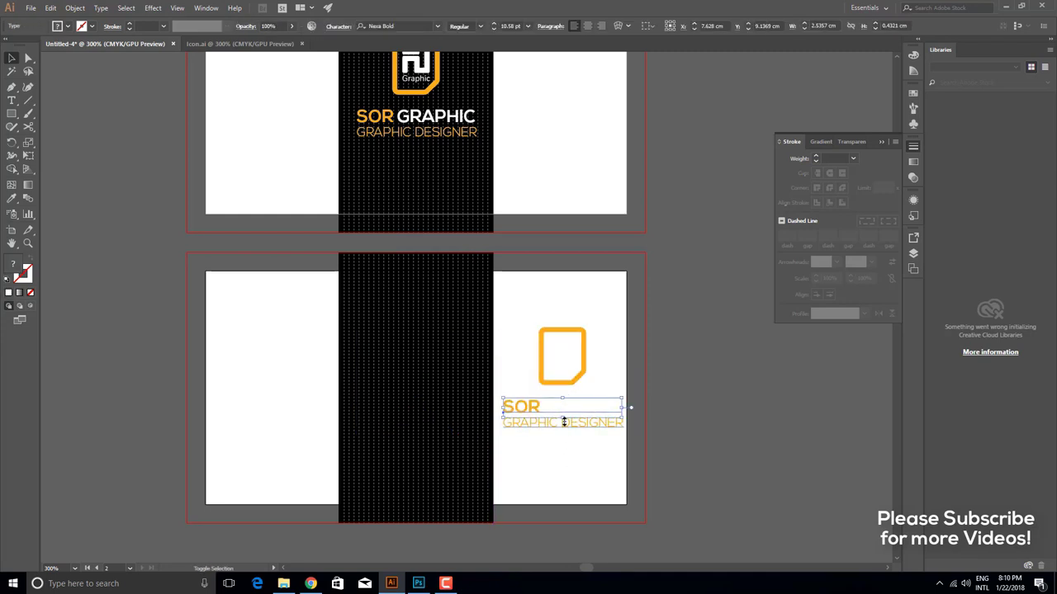
shift+click(568, 431)
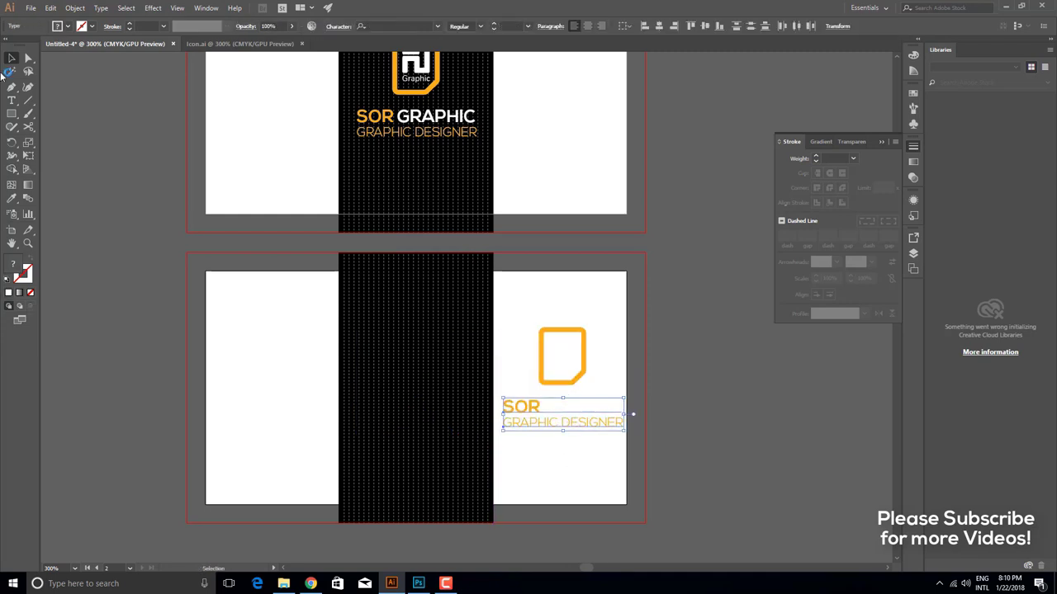
click(65, 27)
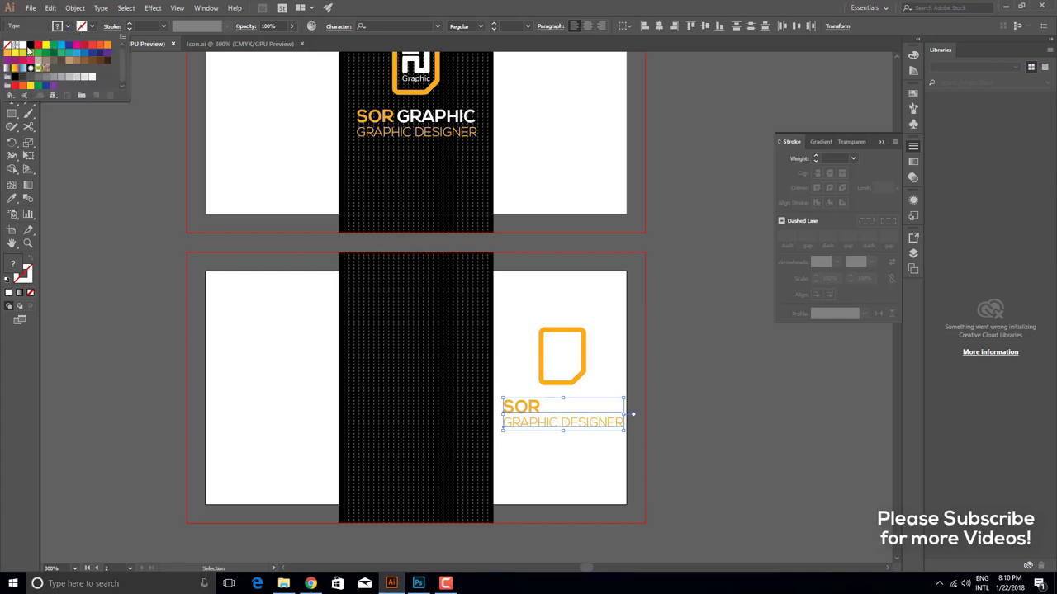
click(29, 51)
Step: Position the logo above the text and fill its inner mark black
click(280, 243)
drag(554, 361, 570, 364)
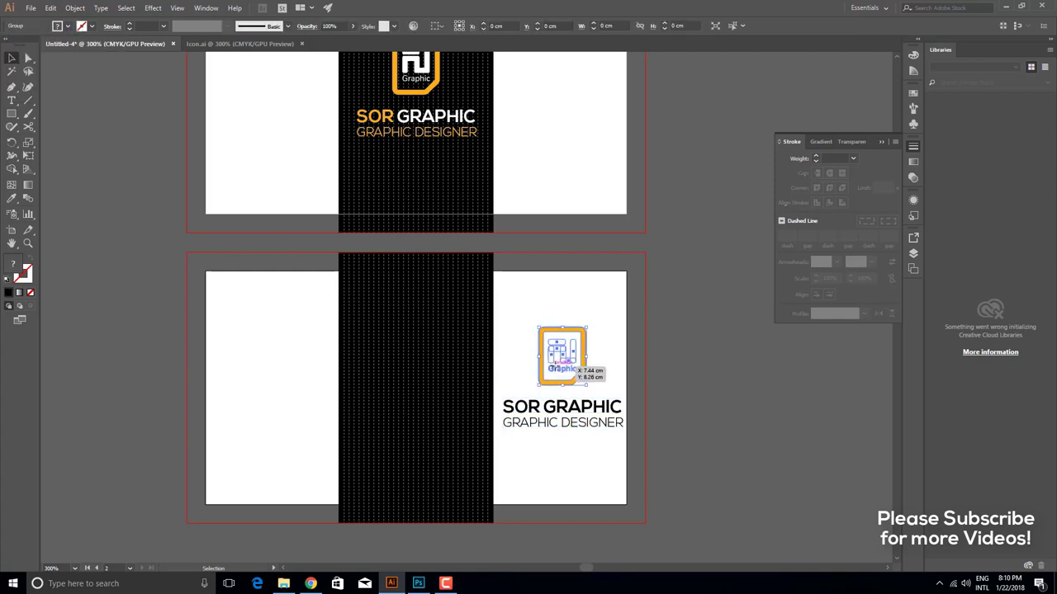
double_click(561, 355)
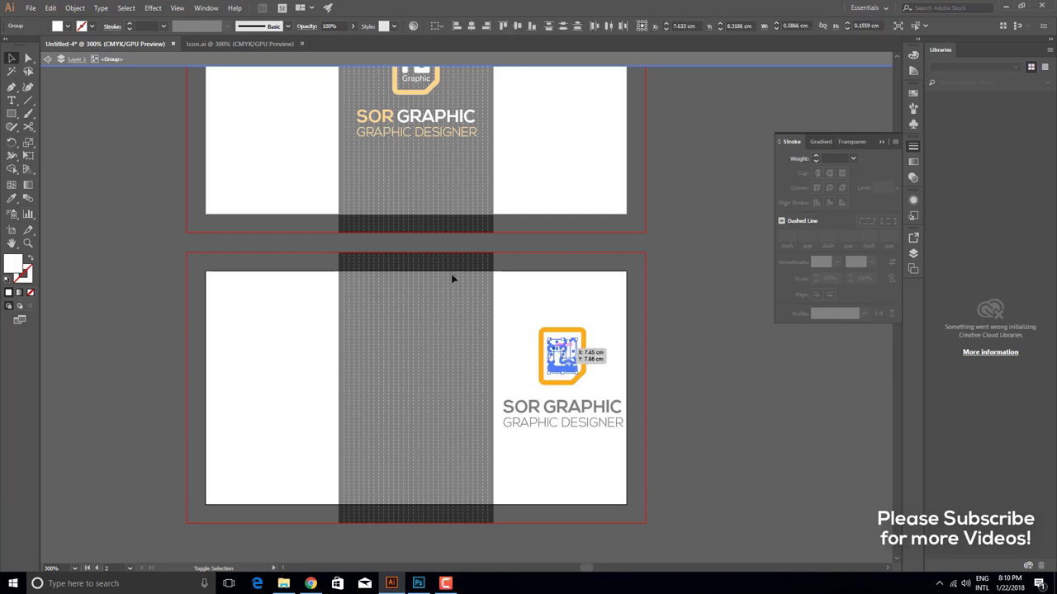
click(66, 28)
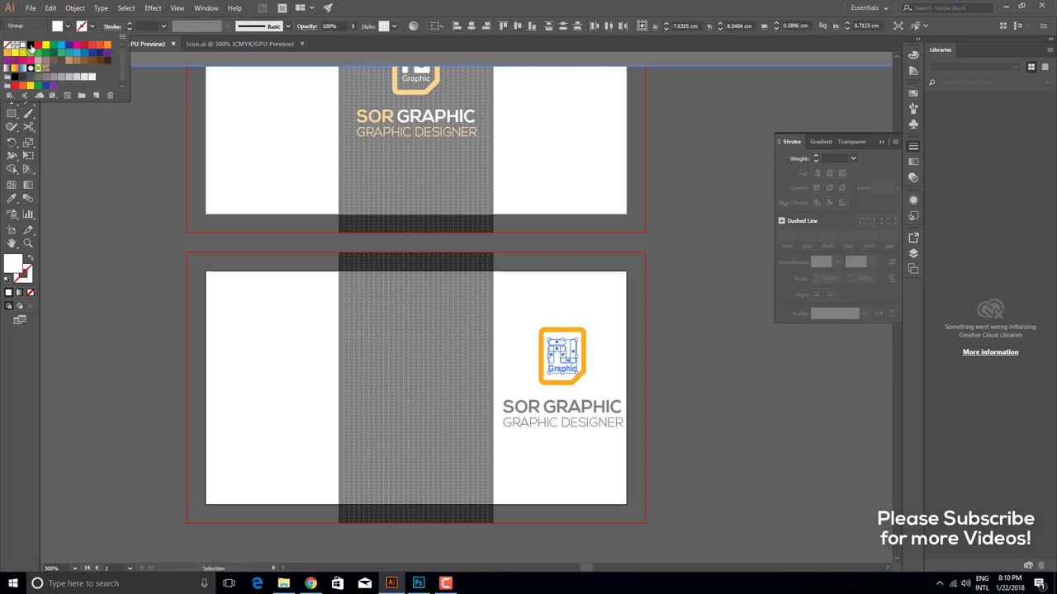
click(29, 46)
double_click(144, 205)
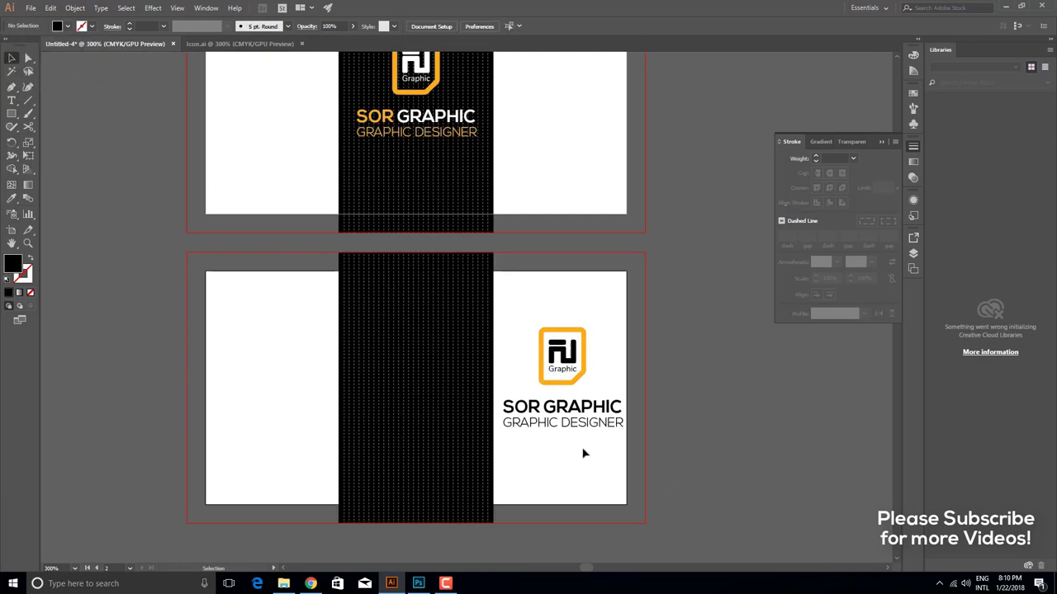
Step: Scale the logo and text down together around their centre
drag(586, 454, 509, 359)
drag(623, 431, 608, 441)
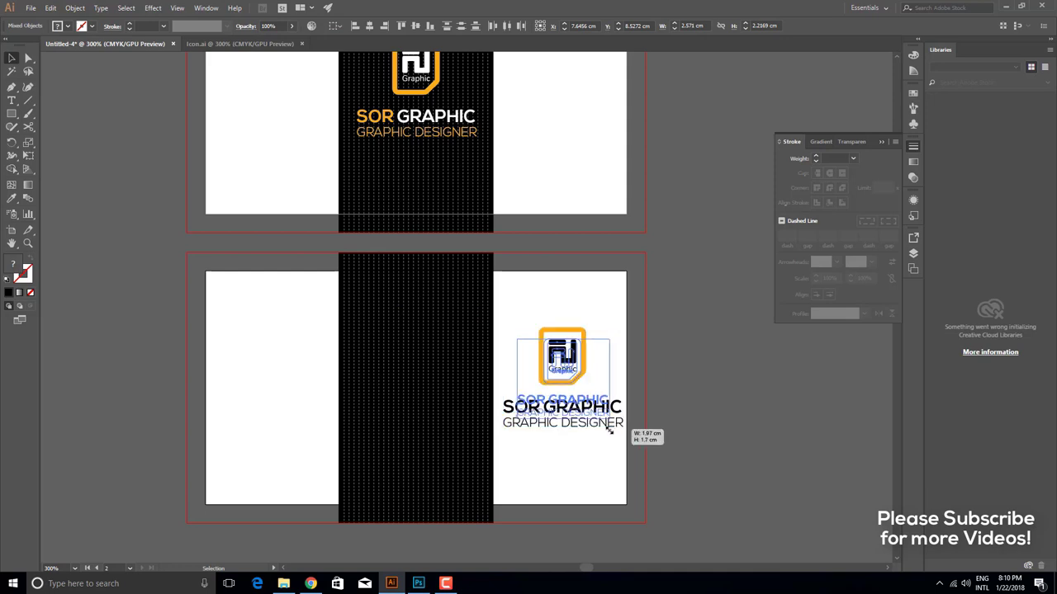
click(598, 441)
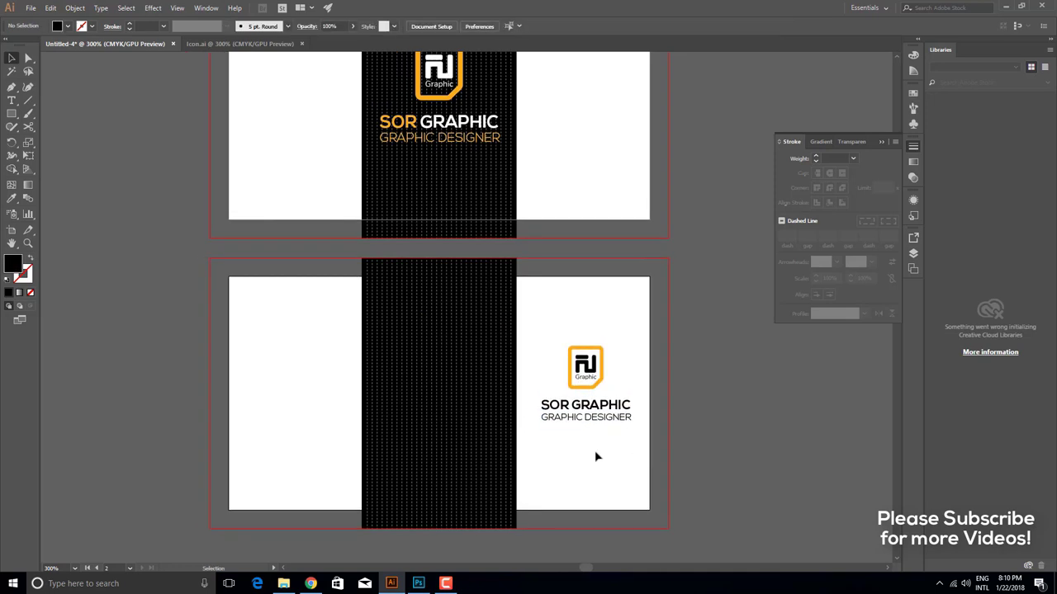
Step: Copy SOR GRAPHIC and GRAPHIC DESIGNER onto the left panel, deleting the extra name line
click(588, 416)
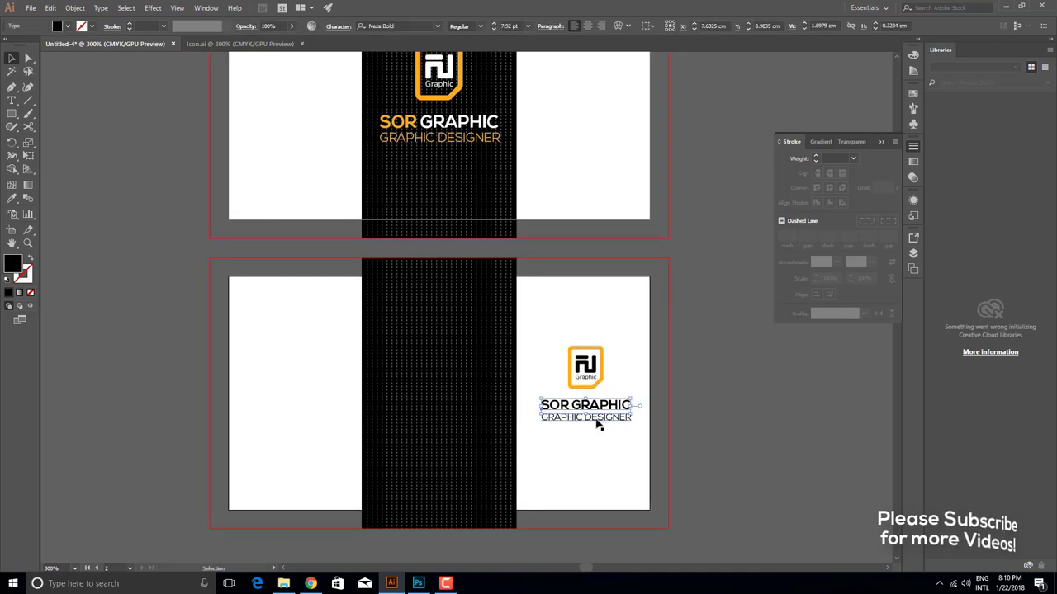
drag(587, 416, 294, 340)
click(295, 300)
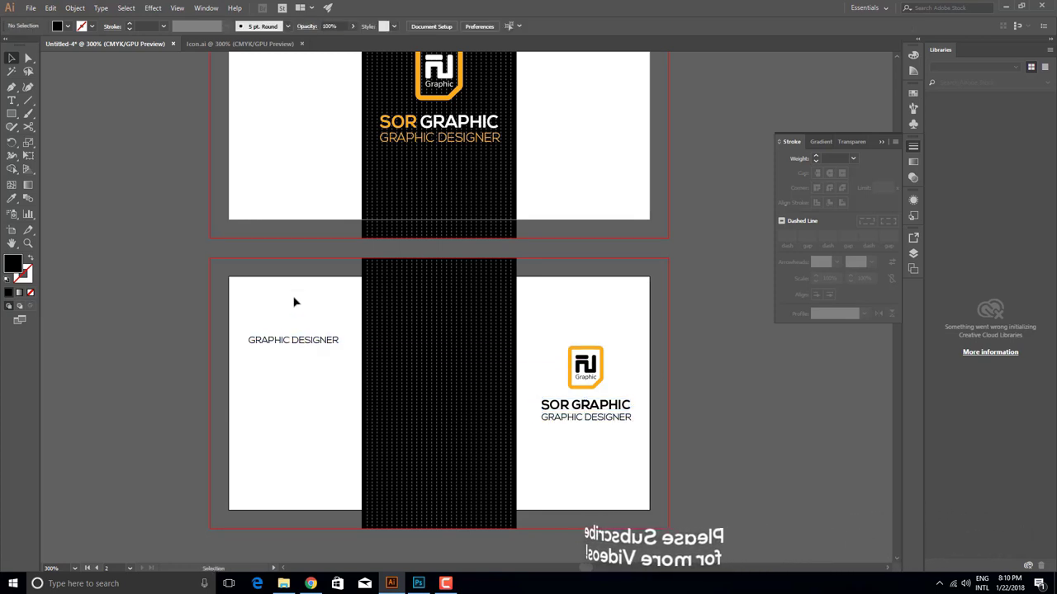
drag(552, 409, 258, 332)
mouse_move(331, 368)
mouse_down()
mouse_move(286, 337)
mouse_move(312, 370)
mouse_up()
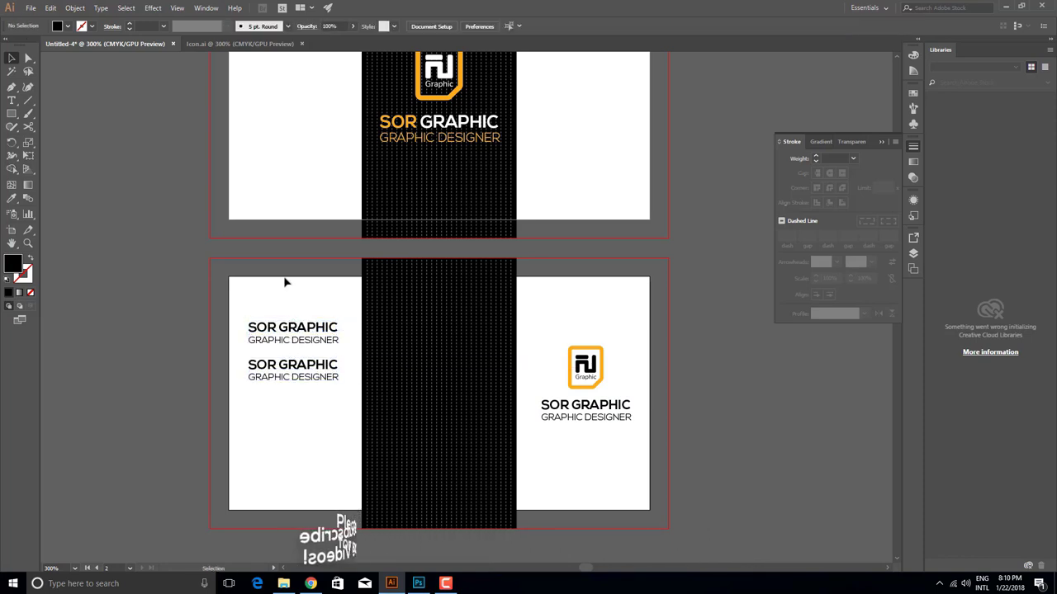
click(299, 374)
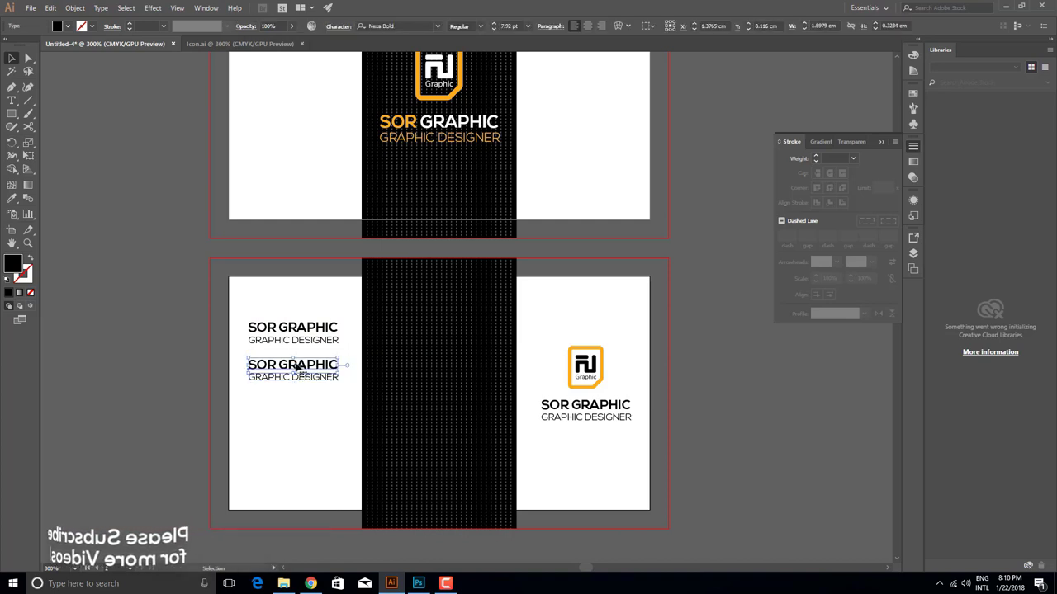
key(Delete)
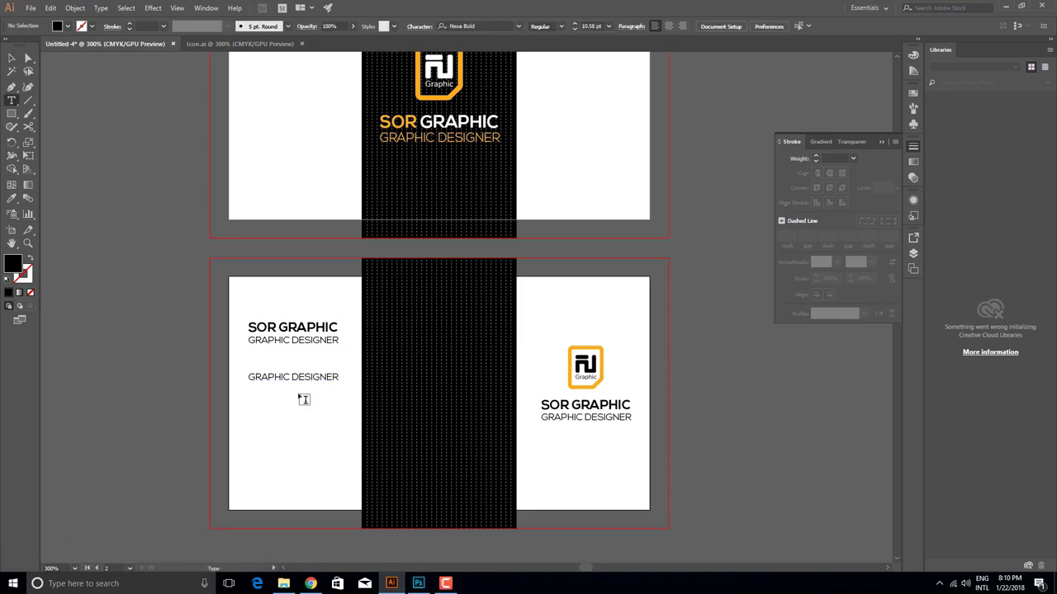
Step: Turn the lower title copy into phone-number lines, right-aligned with the title
double_click(312, 384)
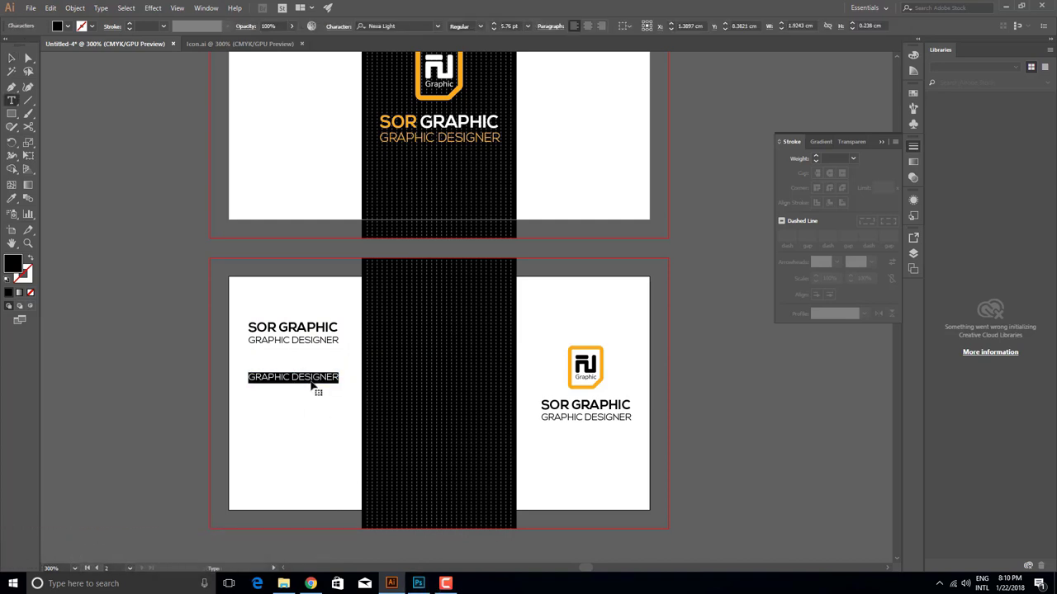
key(BackSpace)
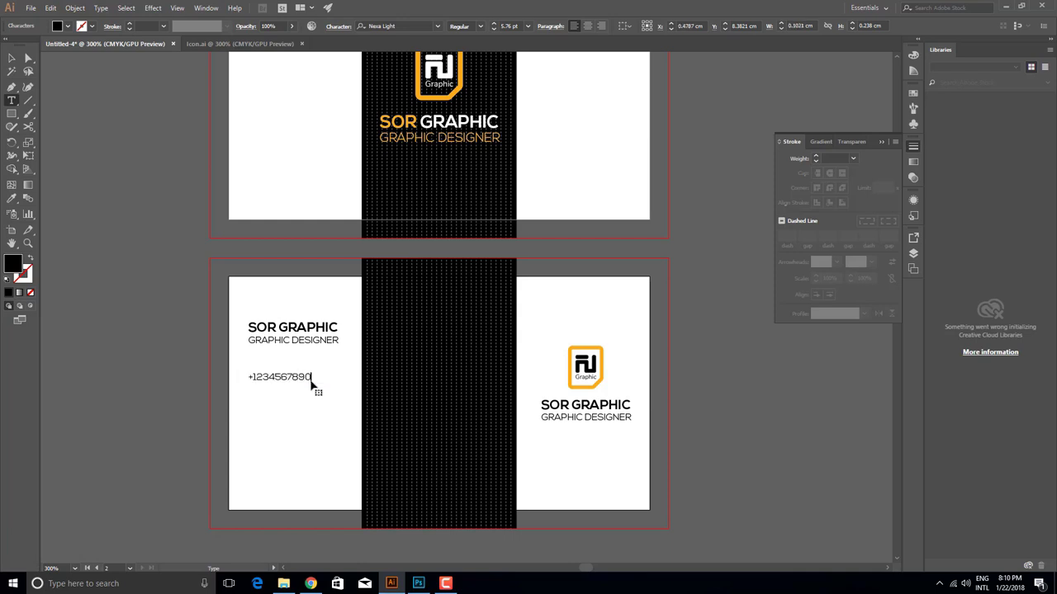
key(Escape)
click(12, 58)
click(279, 383)
drag(299, 442, 251, 317)
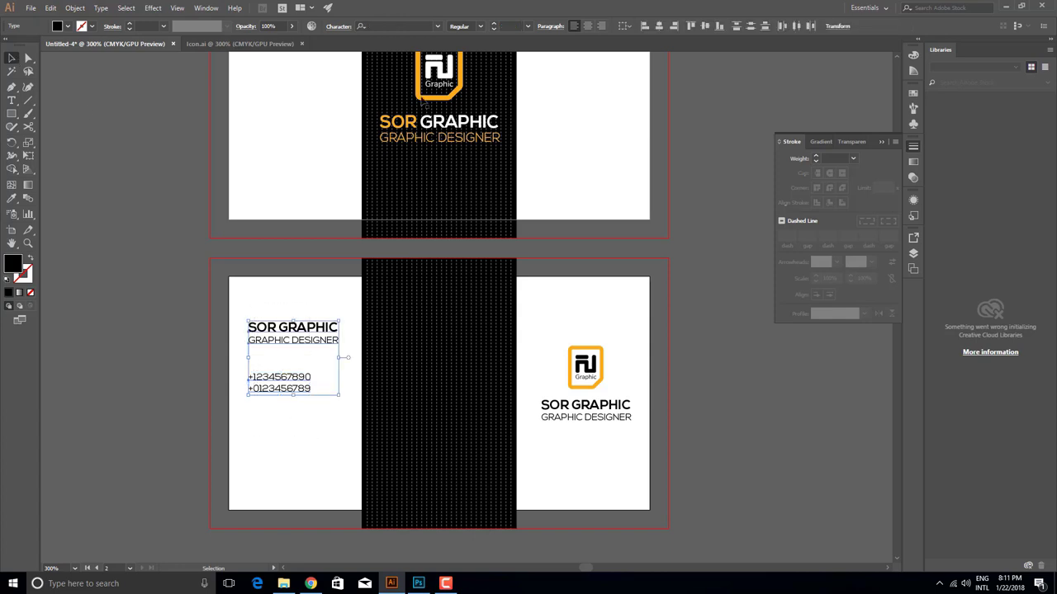
click(625, 25)
click(652, 38)
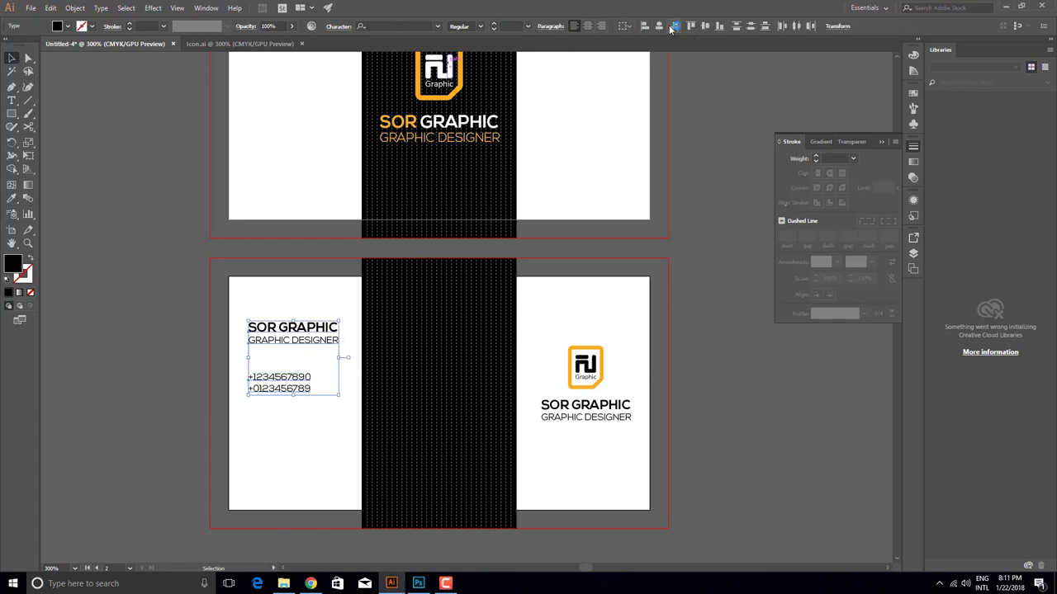
click(350, 419)
Step: Duplicate the phone block twice and retype the middle copy as email and website lines
key(ctrl+plus)
click(338, 285)
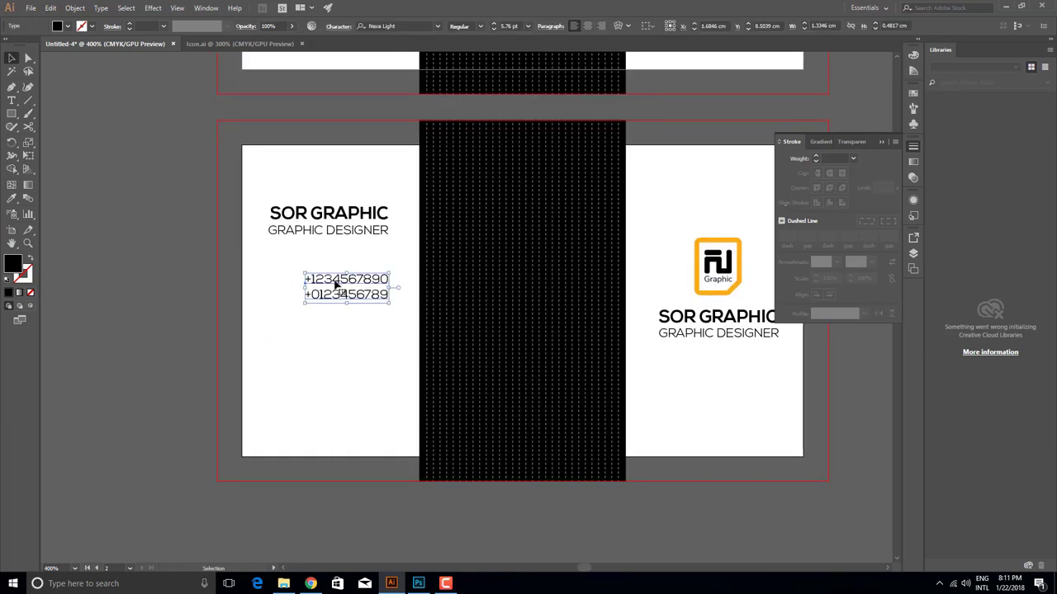
drag(339, 286, 343, 402)
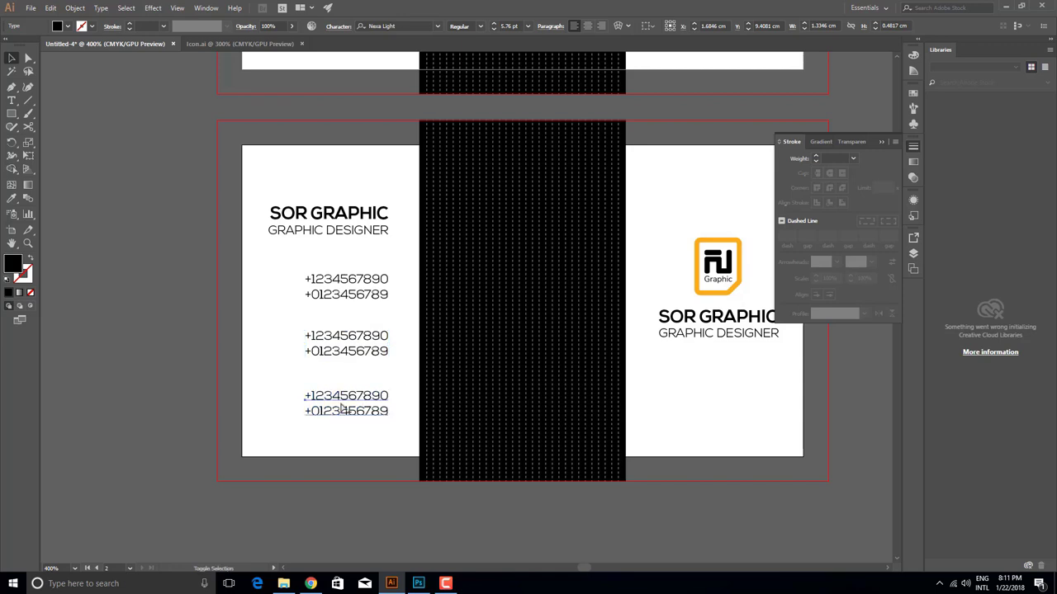
key(t)
key(ctrl+shift+a)
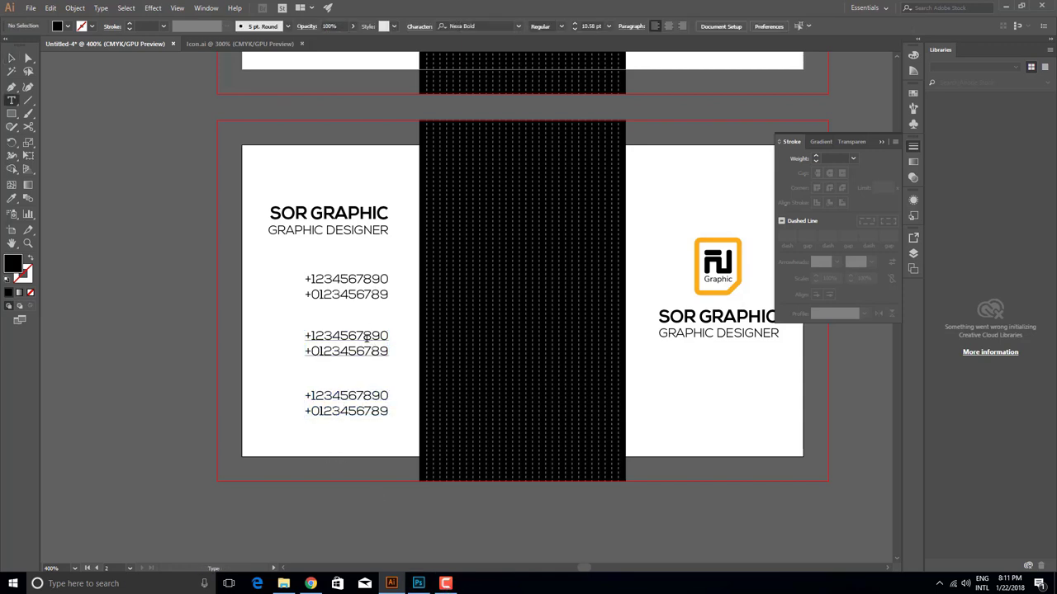
click(366, 337)
key(ctrl+a)
text(Y)
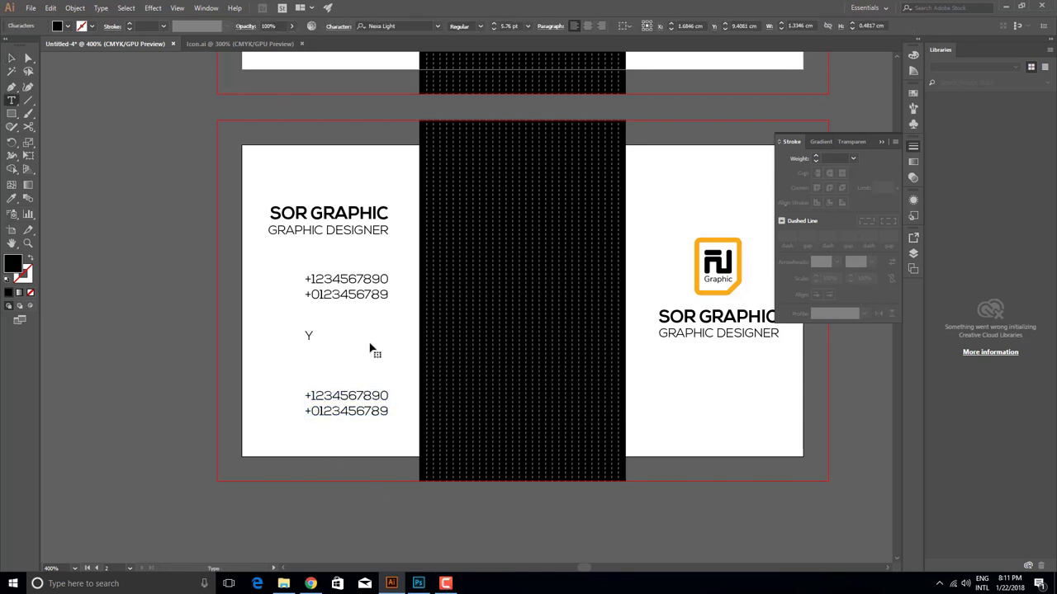
text(OU)
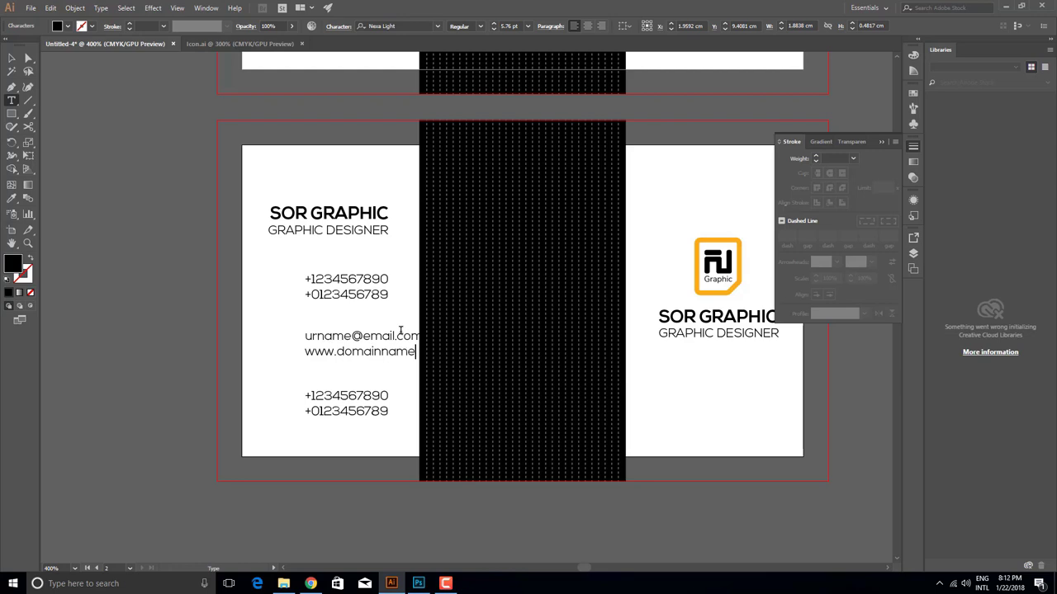
Step: Right-align the email and website lines and align them right with the phone numbers
key(ctrl+a)
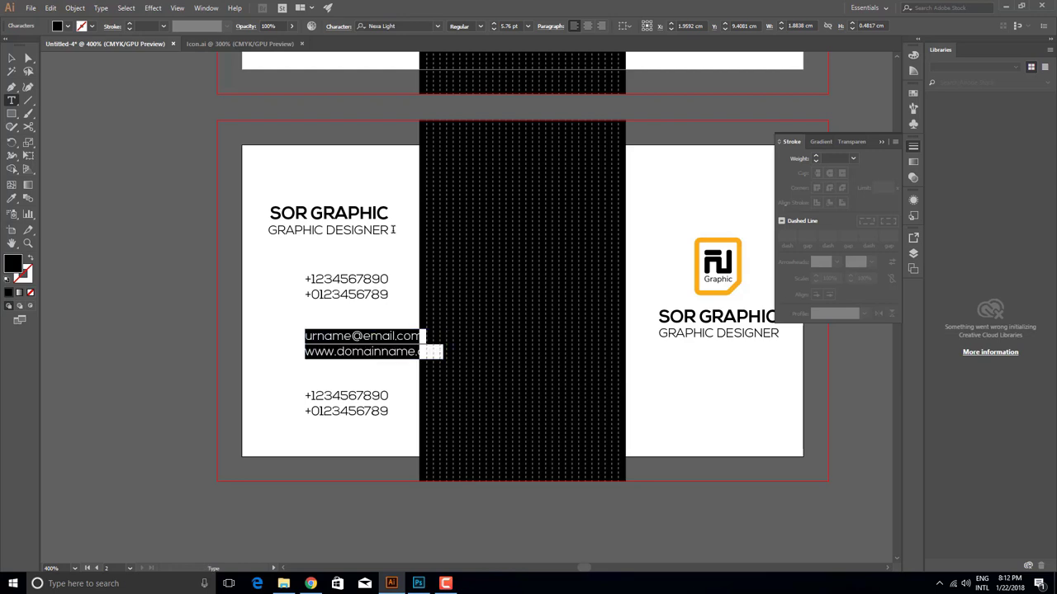
click(601, 25)
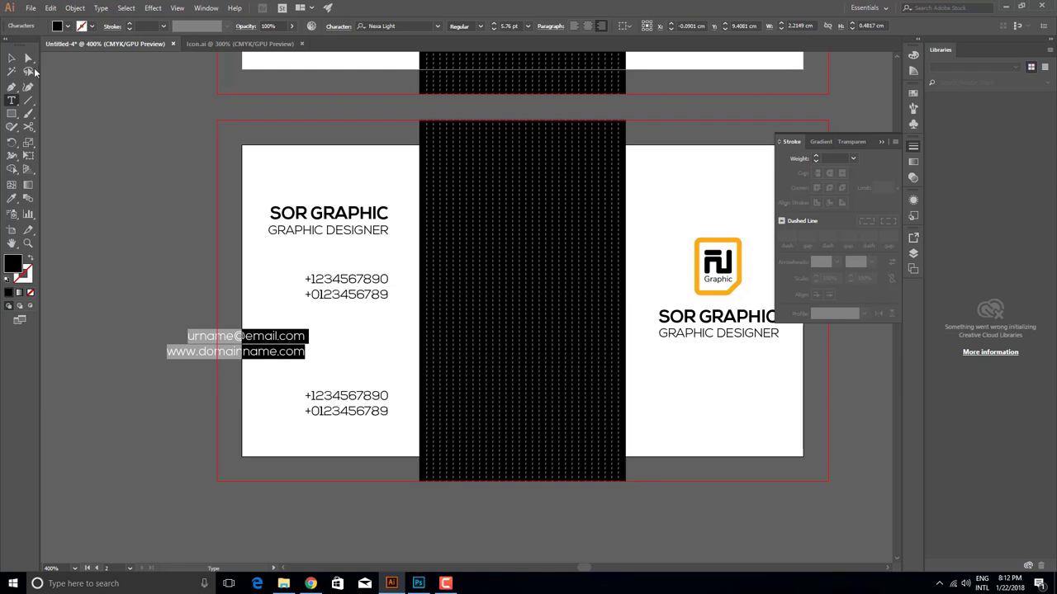
key(Escape)
shift+click(341, 298)
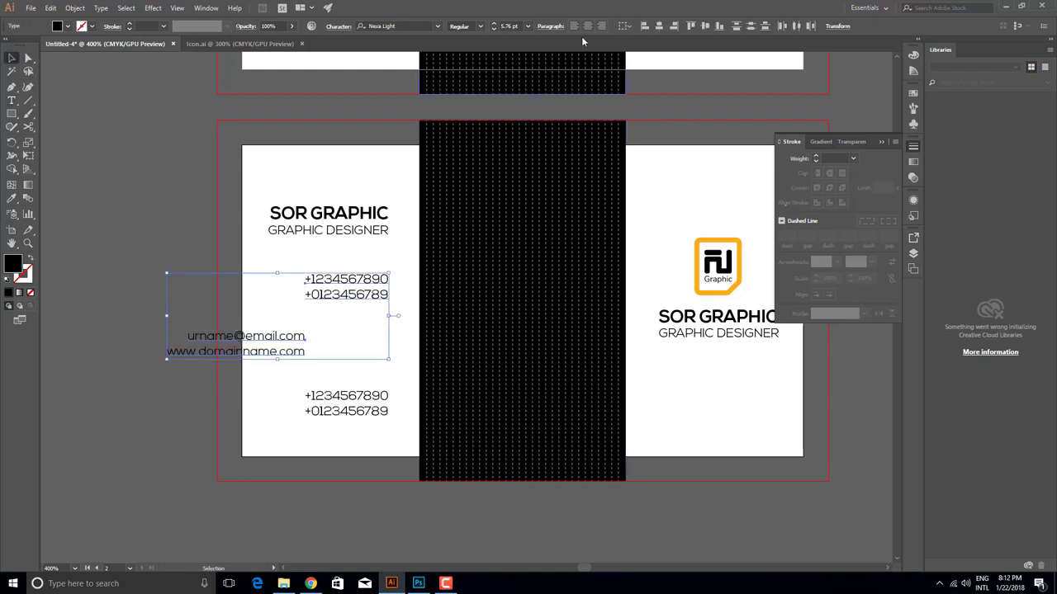
click(670, 27)
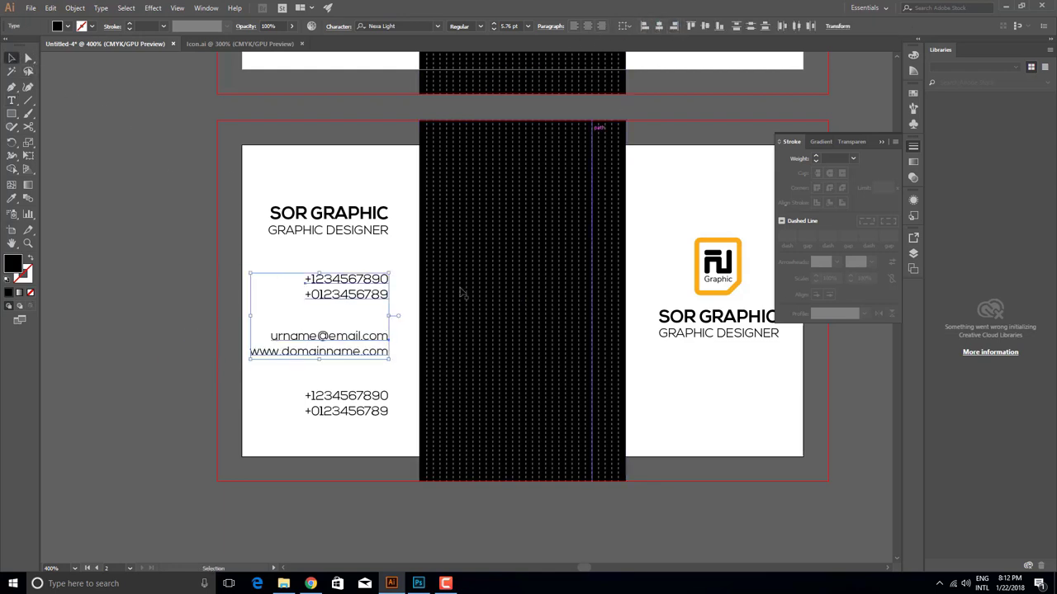
click(345, 461)
Step: Replace the bottom phone block with the address #123 Street Name, City Country 4567
key(r)
key(t)
click(345, 404)
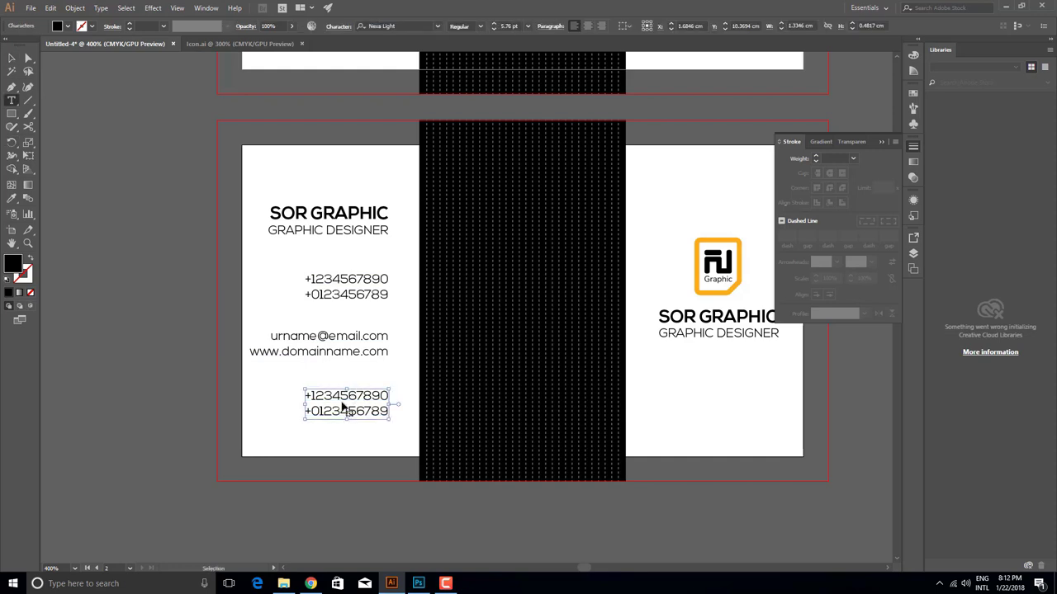
key(ctrl+a)
text(#)
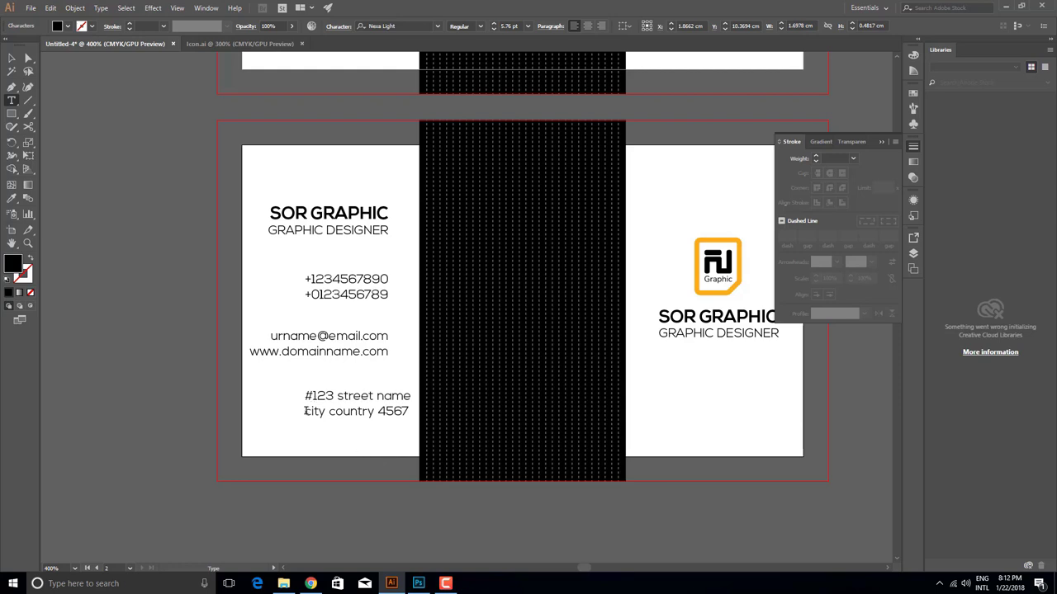
text(C)
text(C)
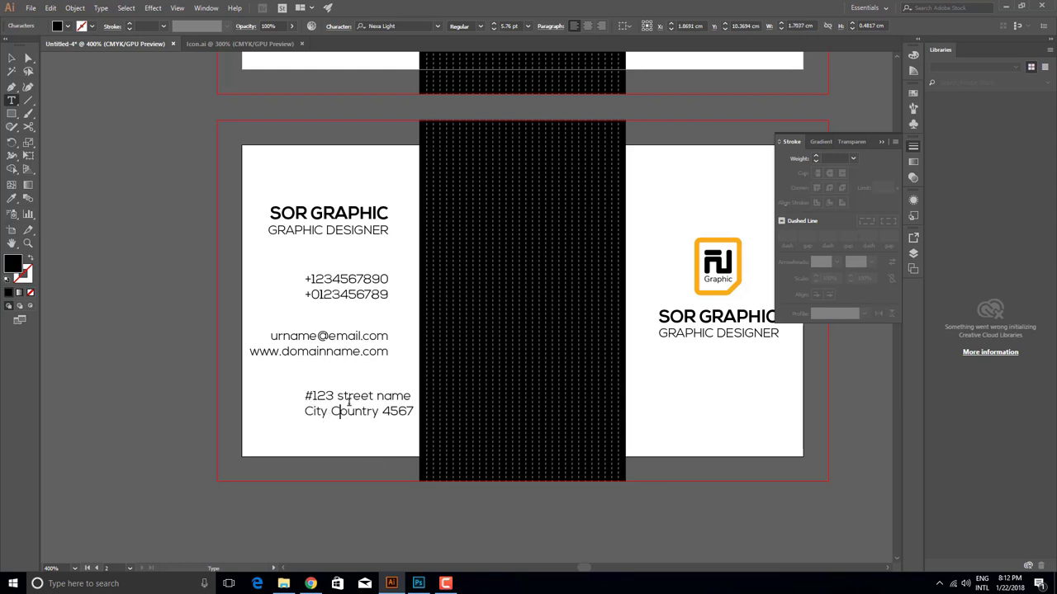
text(S)
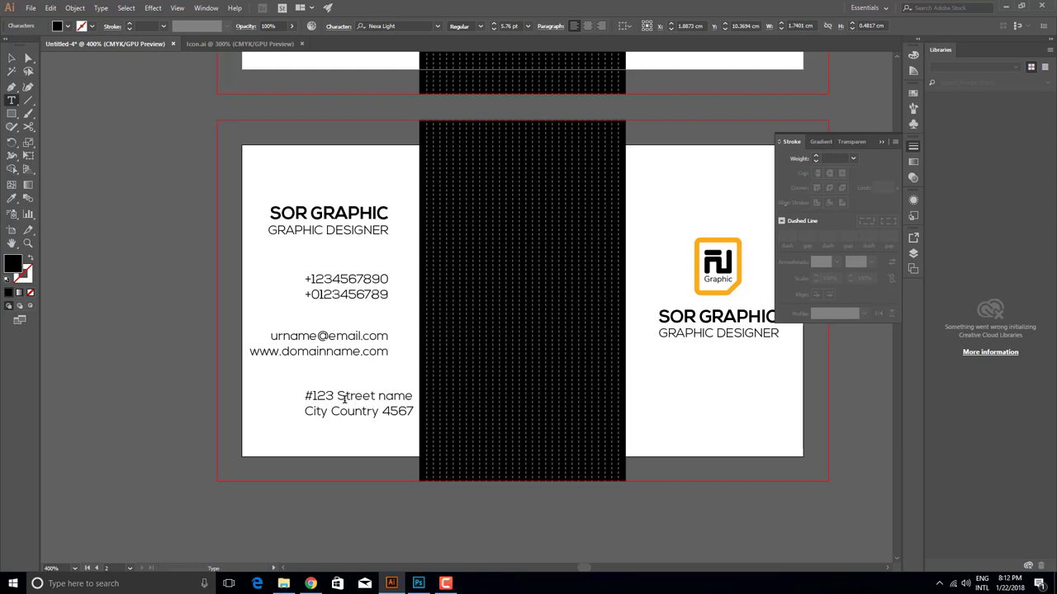
text(N)
Step: Right-align all the left-card text and shift it slightly left from the band
click(12, 58)
drag(356, 463, 360, 157)
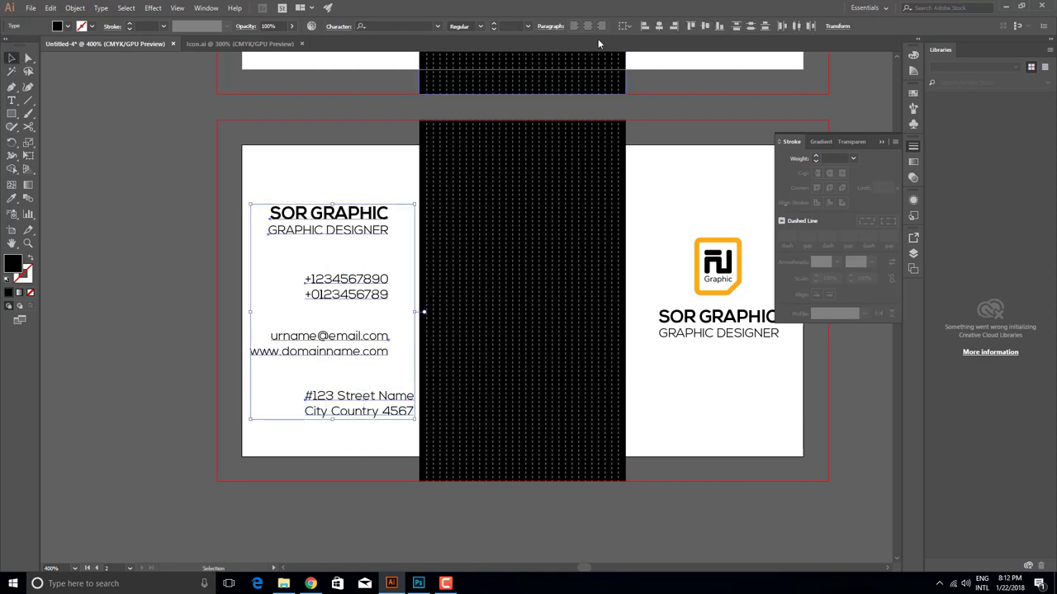
click(672, 25)
drag(403, 223, 371, 223)
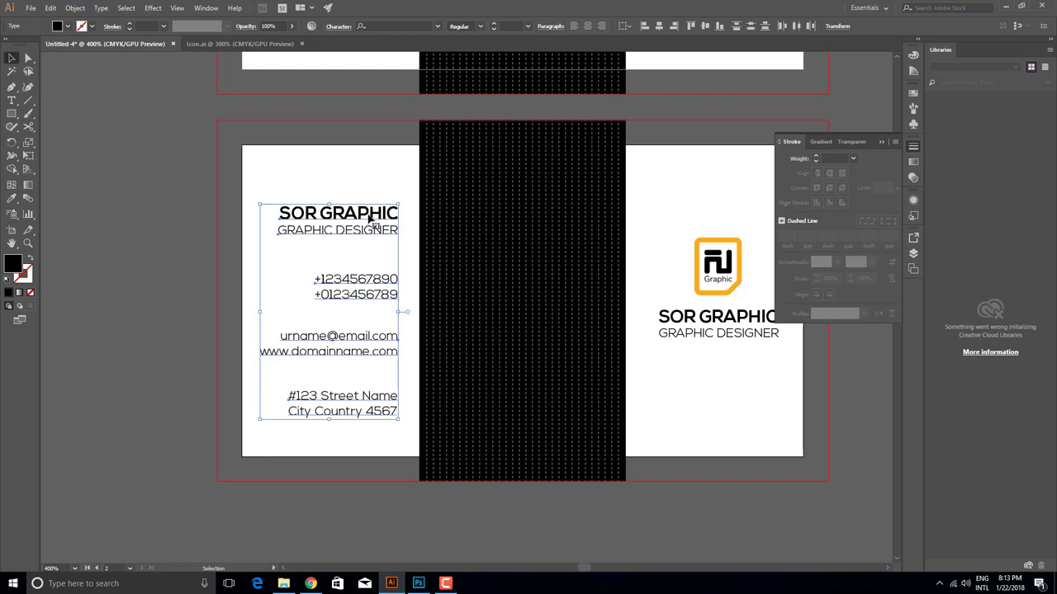
click(231, 143)
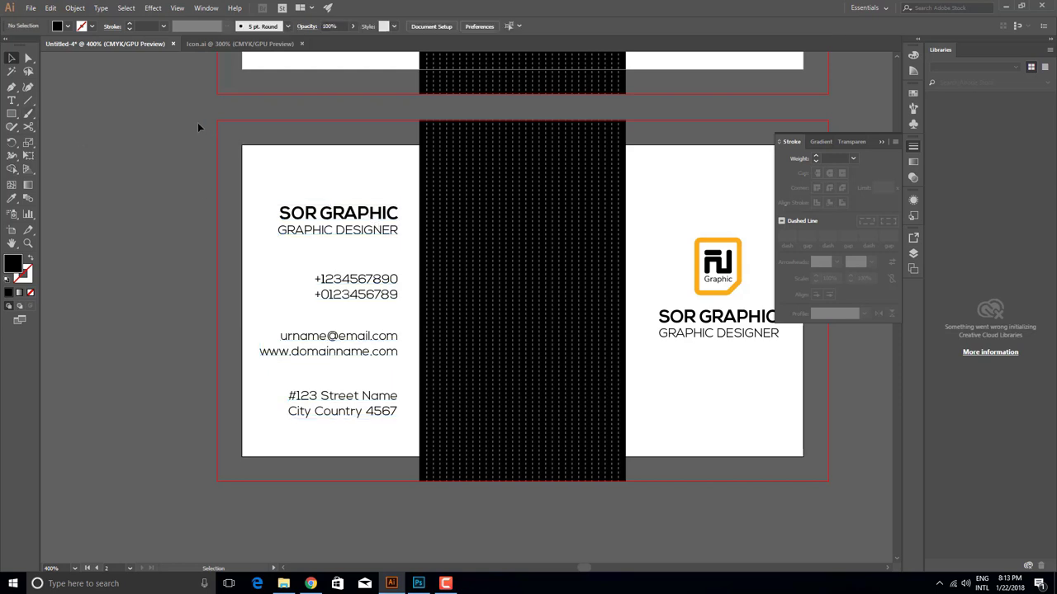
Step: Clip the dotted band to a tall rectangle centred on the artboard, leaving a thin strip
click(12, 114)
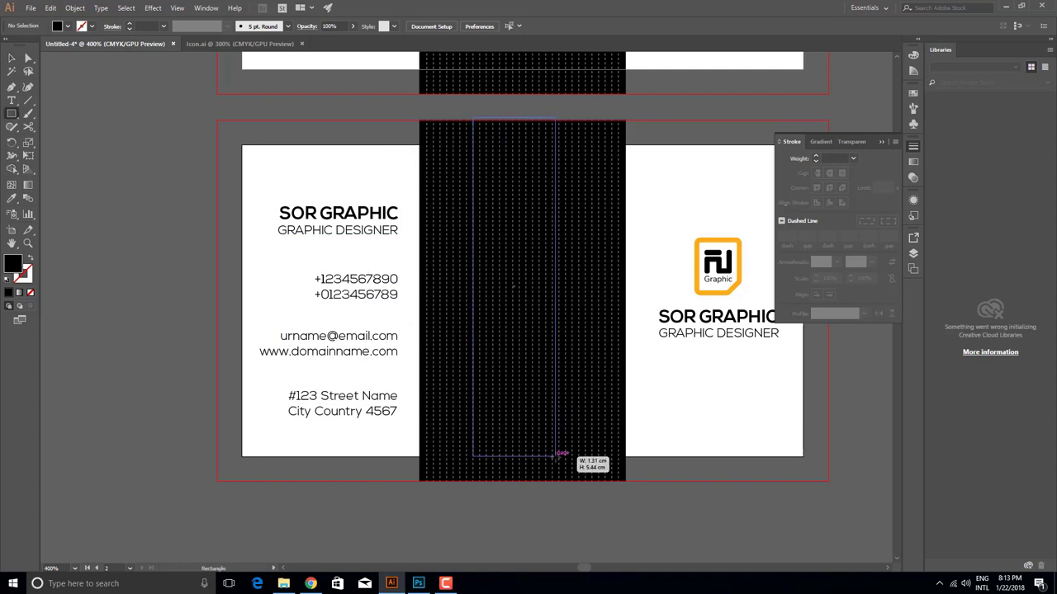
drag(472, 120, 562, 481)
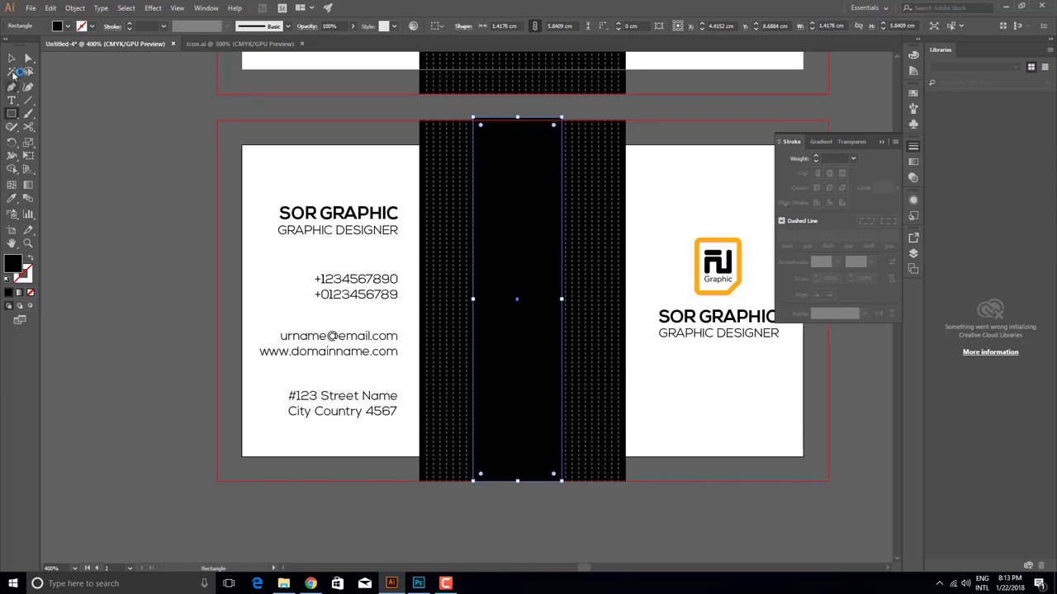
click(11, 58)
click(437, 26)
click(479, 62)
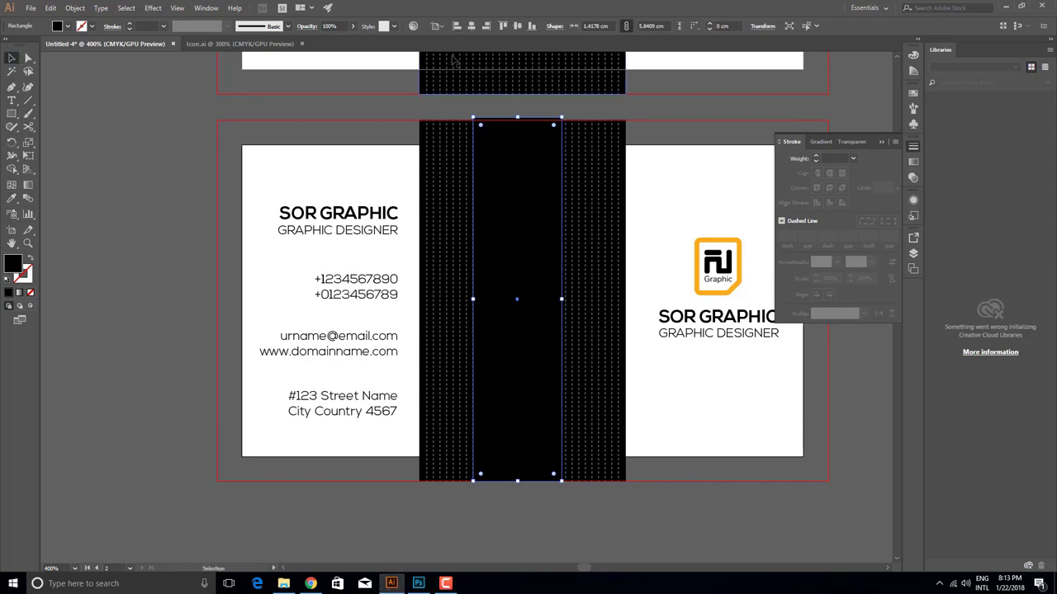
click(471, 25)
shift+click(438, 150)
right_click(502, 170)
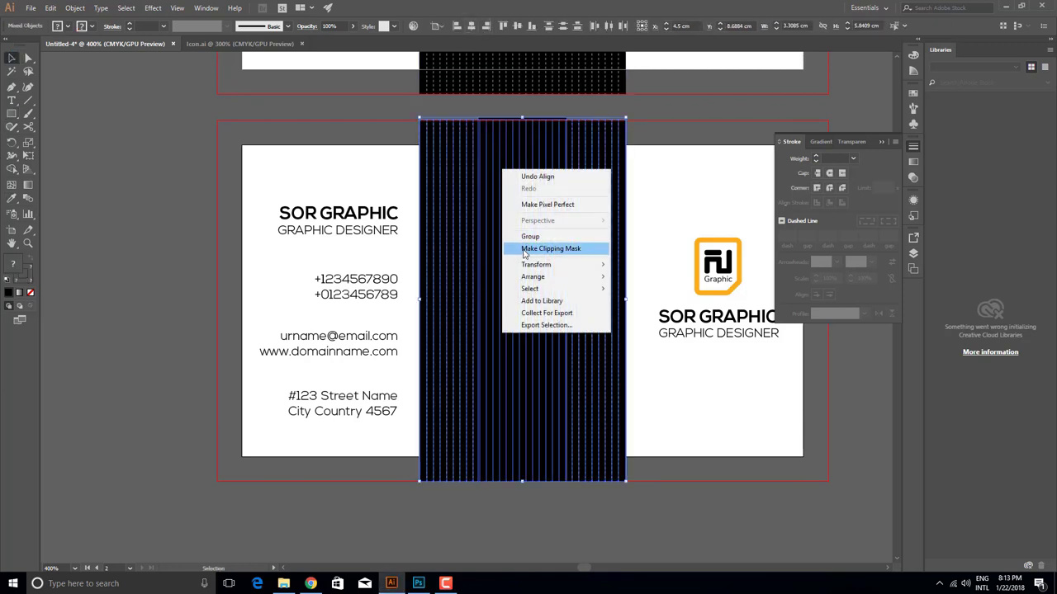
click(527, 247)
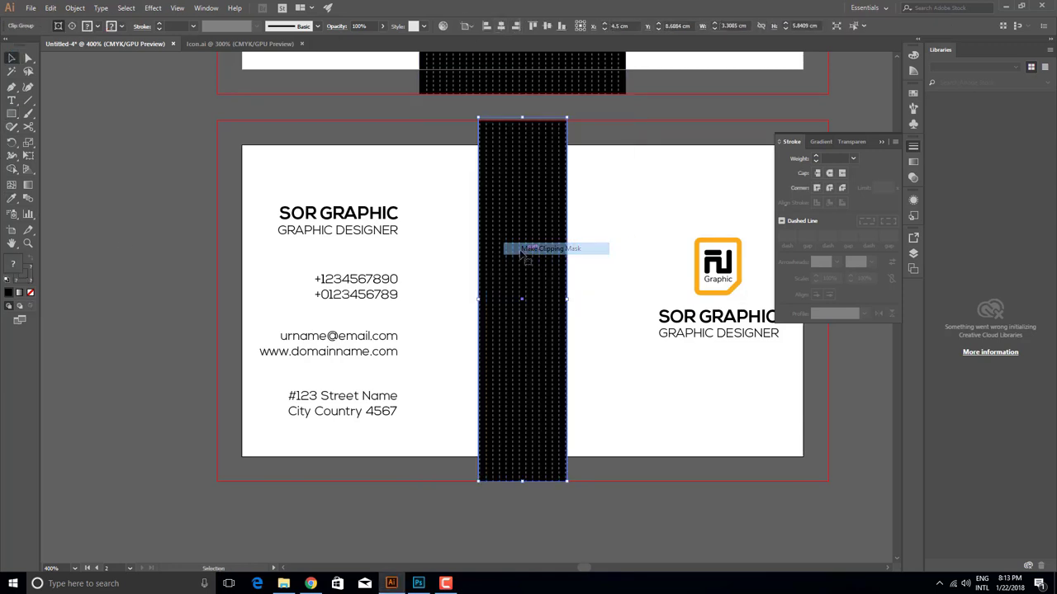
Step: Move the contact text toward the strip and bring the four icons onto it
click(334, 217)
drag(333, 215, 376, 215)
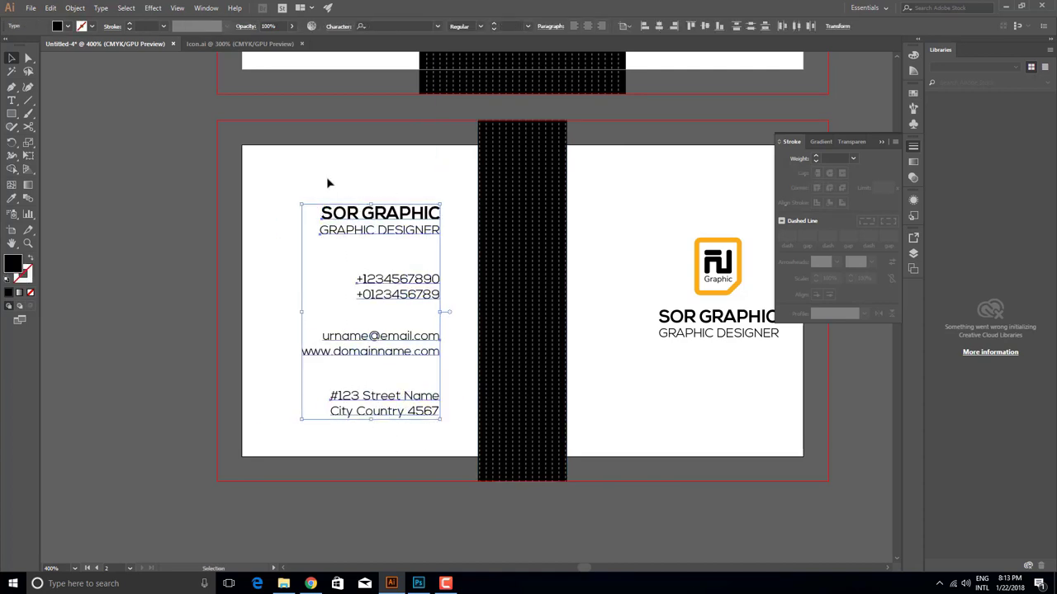
click(239, 43)
mouse_move(490, 448)
mouse_down()
mouse_move(479, 369)
mouse_move(137, 52)
mouse_move(203, 96)
mouse_up()
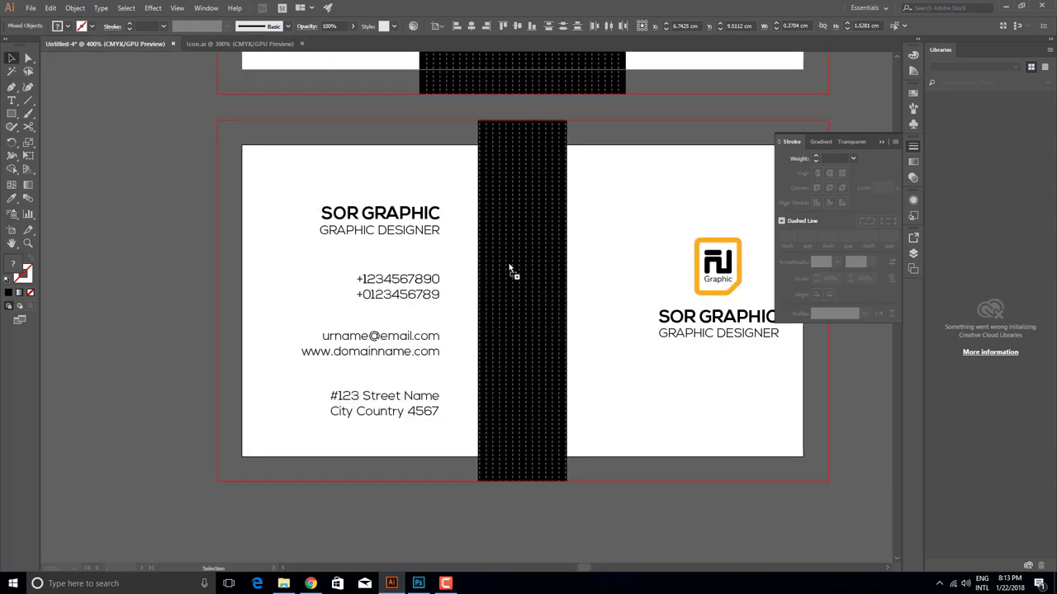
drag(510, 269, 510, 273)
Step: Enlarge and centre the icons on the strip, lowering the house icon beside the address
mouse_move(523, 347)
mouse_down()
mouse_move(533, 396)
mouse_move(545, 375)
mouse_up()
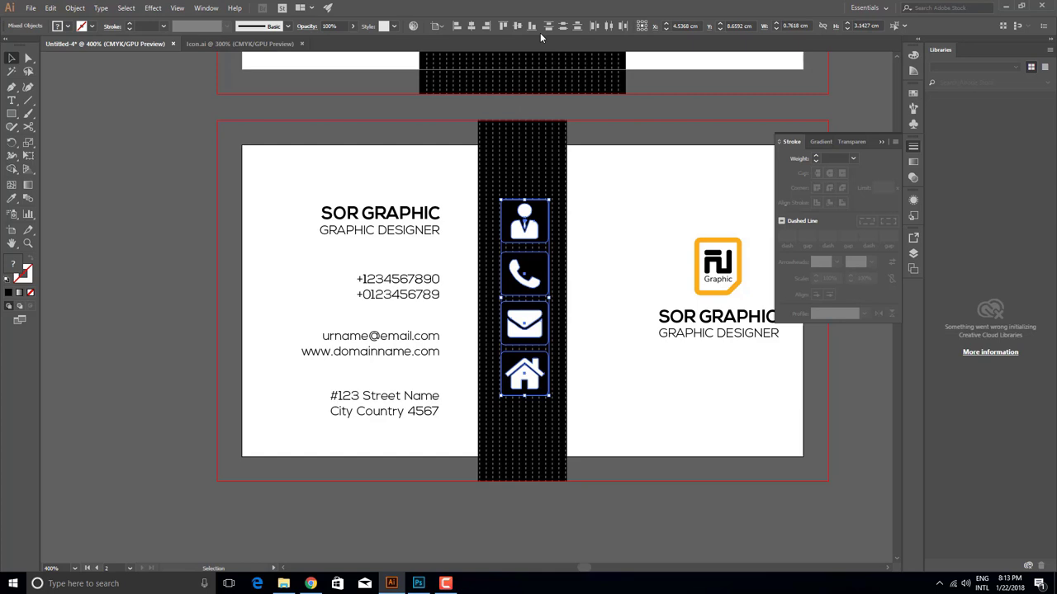
click(471, 26)
click(555, 464)
scroll(545, 458, up, 1)
mouse_move(494, 334)
mouse_down()
mouse_move(493, 346)
mouse_move(493, 335)
mouse_up()
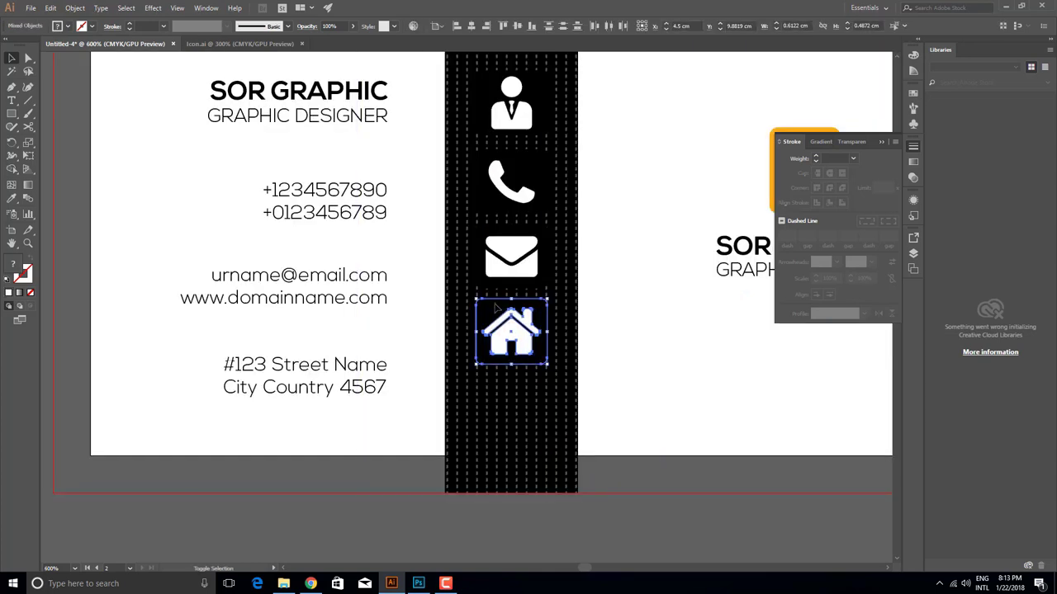
drag(495, 309, 495, 355)
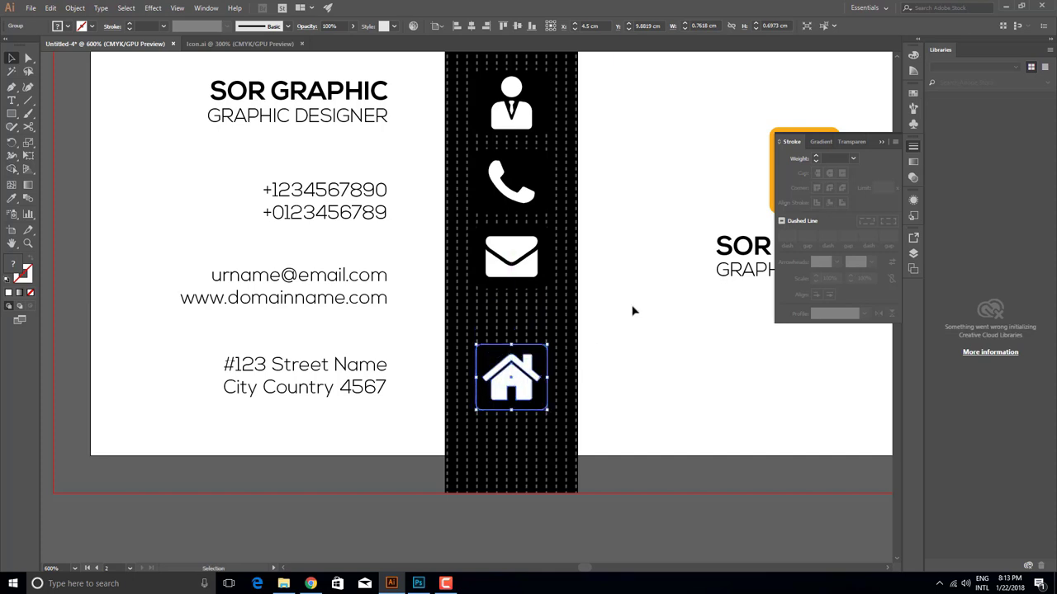
Step: Draw a box from the house icon to the band's bottom with 0.19 cm rounded top corners
click(632, 311)
click(11, 113)
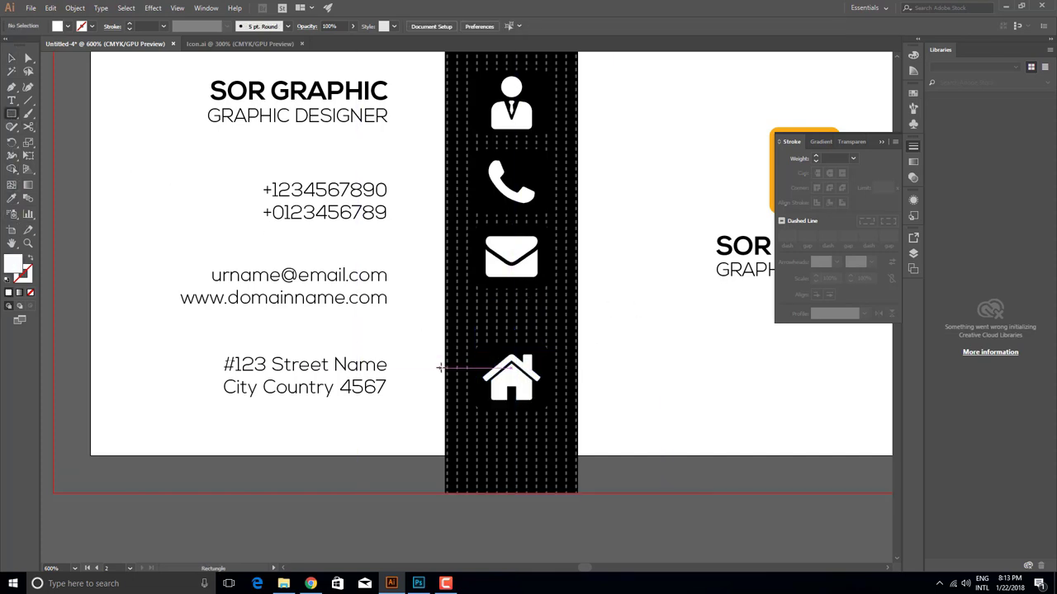
drag(466, 335, 562, 493)
click(12, 58)
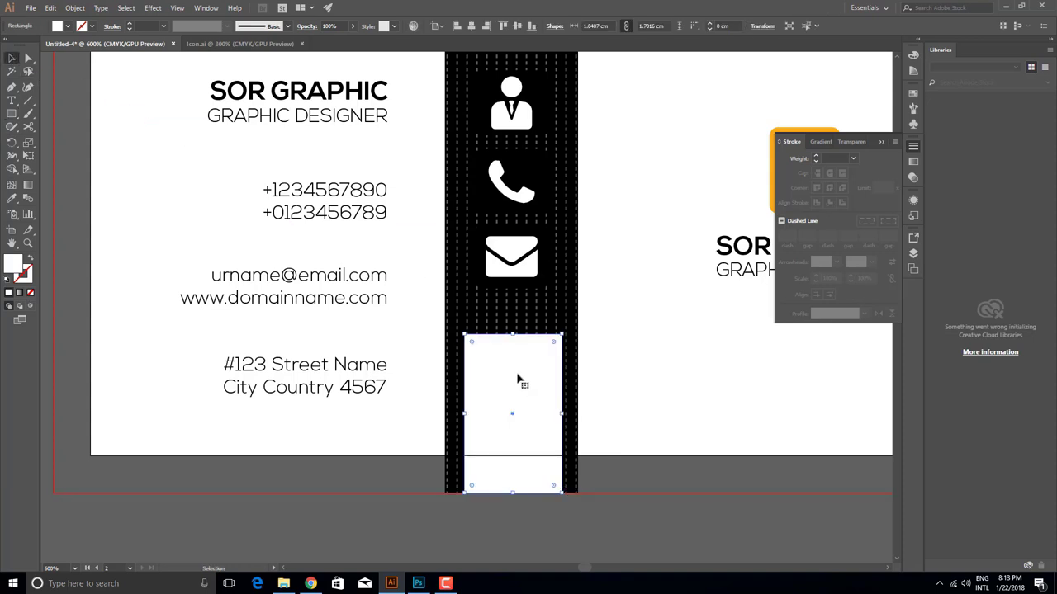
key(a)
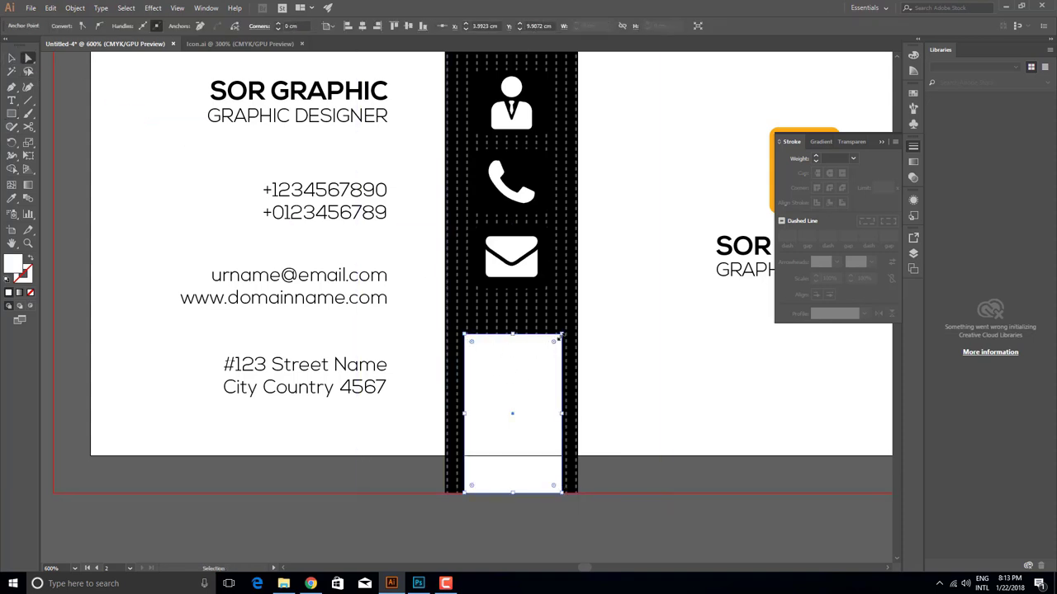
click(483, 347)
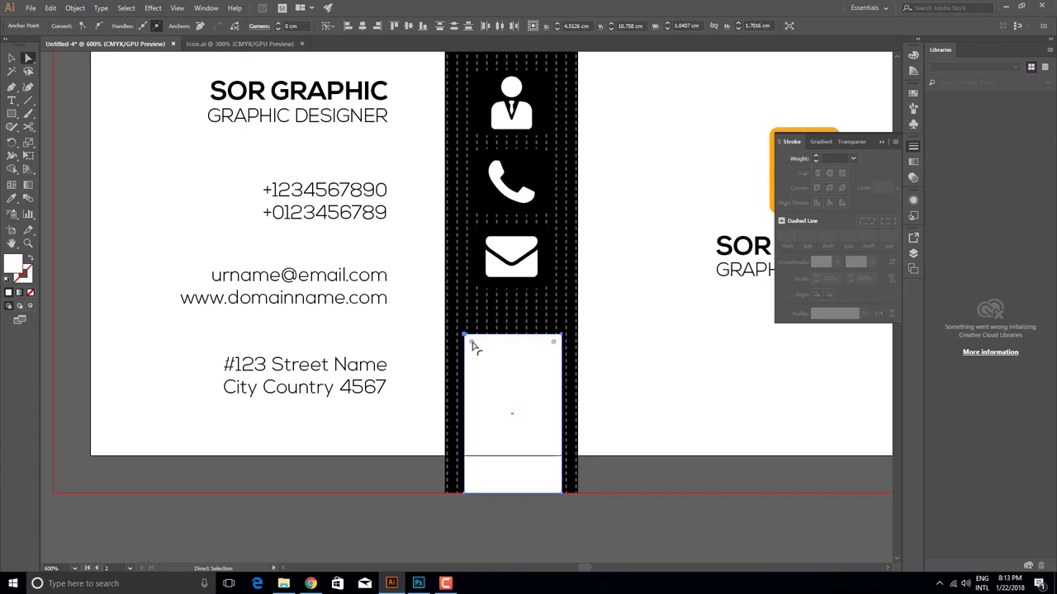
mouse_move(472, 345)
mouse_down()
mouse_move(474, 371)
mouse_move(476, 357)
mouse_up()
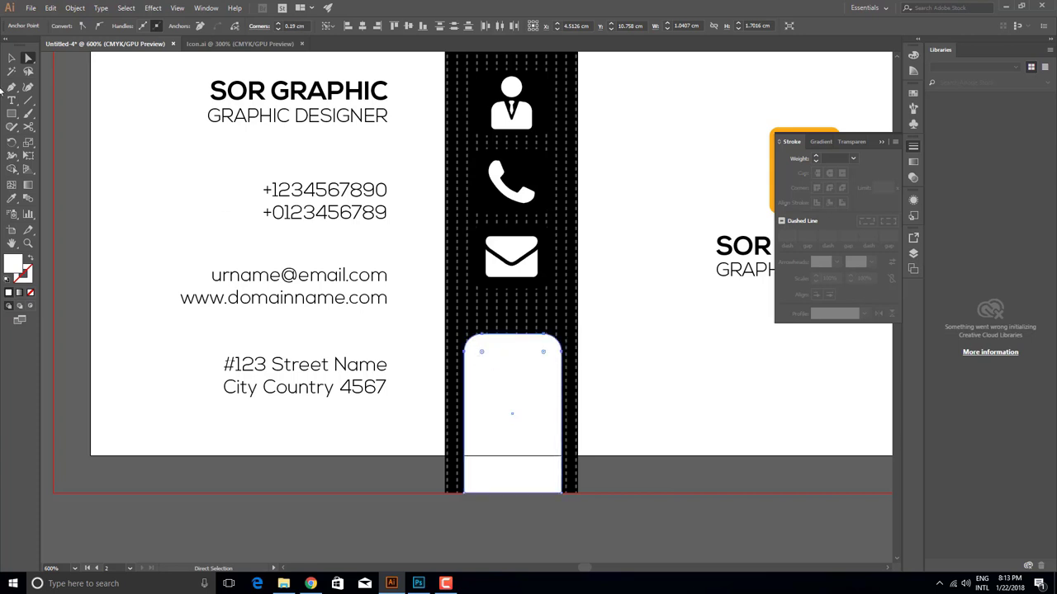
Step: Fill the rounded box red and send it behind the house icon
click(11, 58)
click(154, 149)
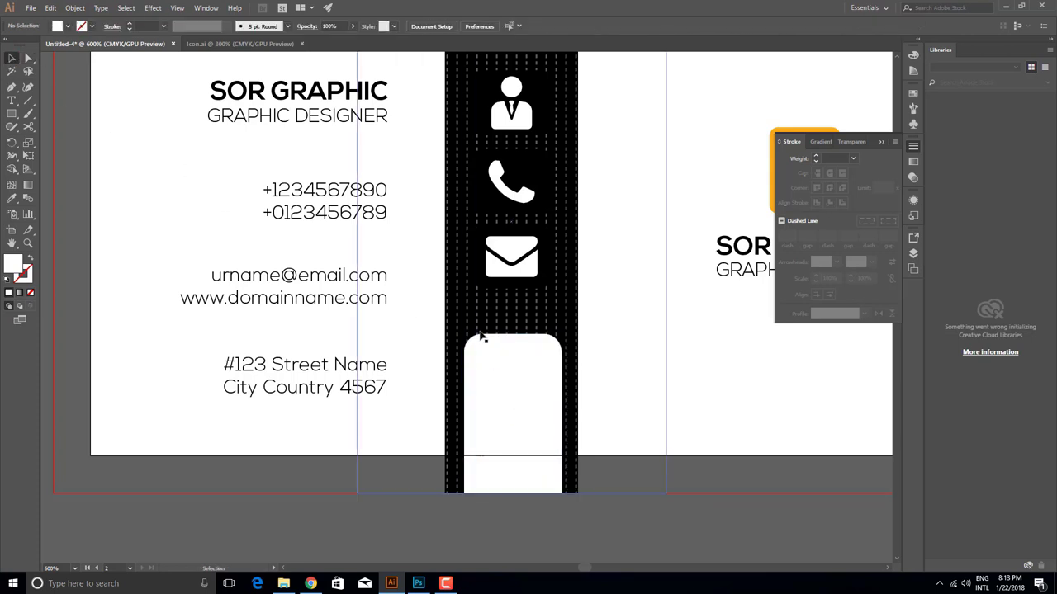
click(474, 333)
click(65, 26)
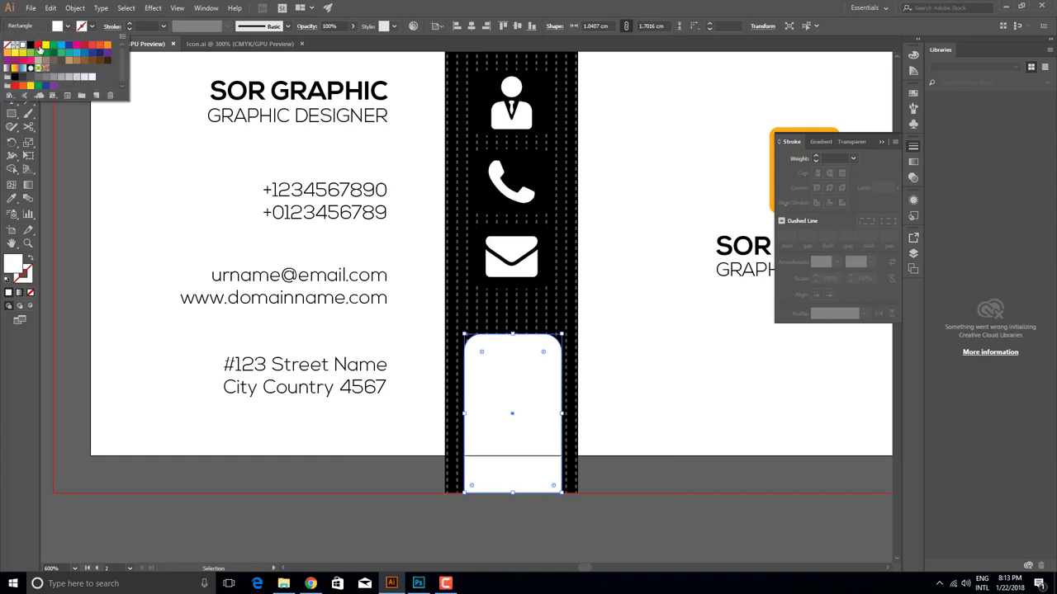
click(39, 47)
key(Escape)
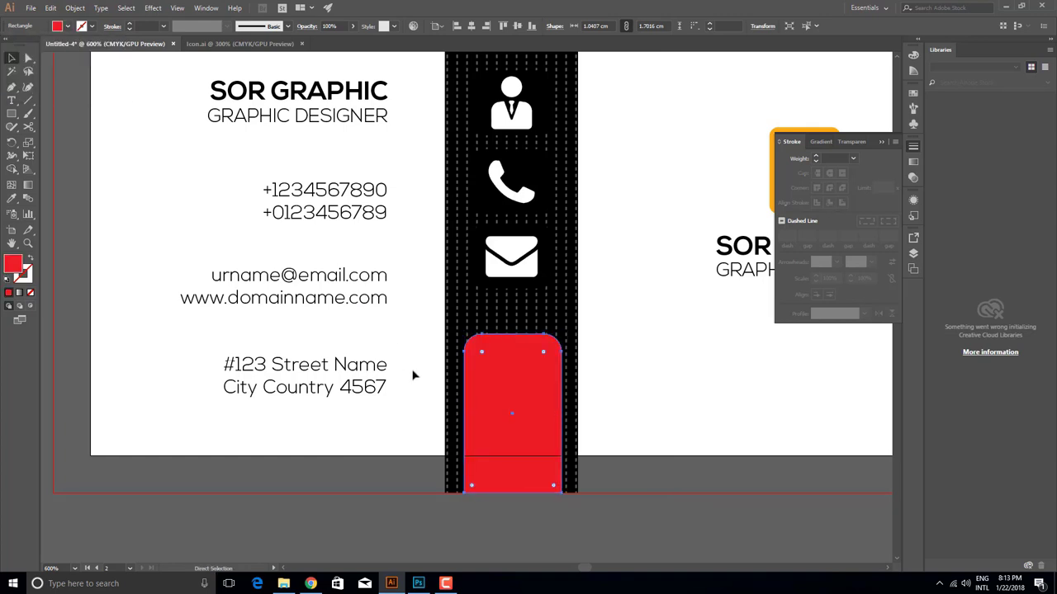
key(ctrl+[)
Step: Inside the house icon, group its parts and copy its black box
click(537, 398)
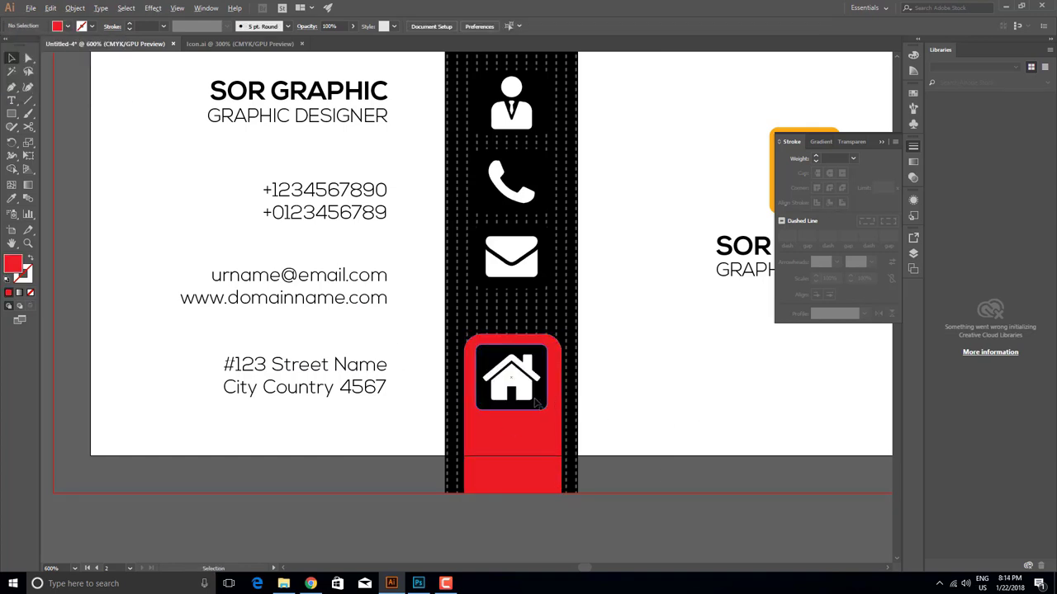
scroll(541, 403, up, 2)
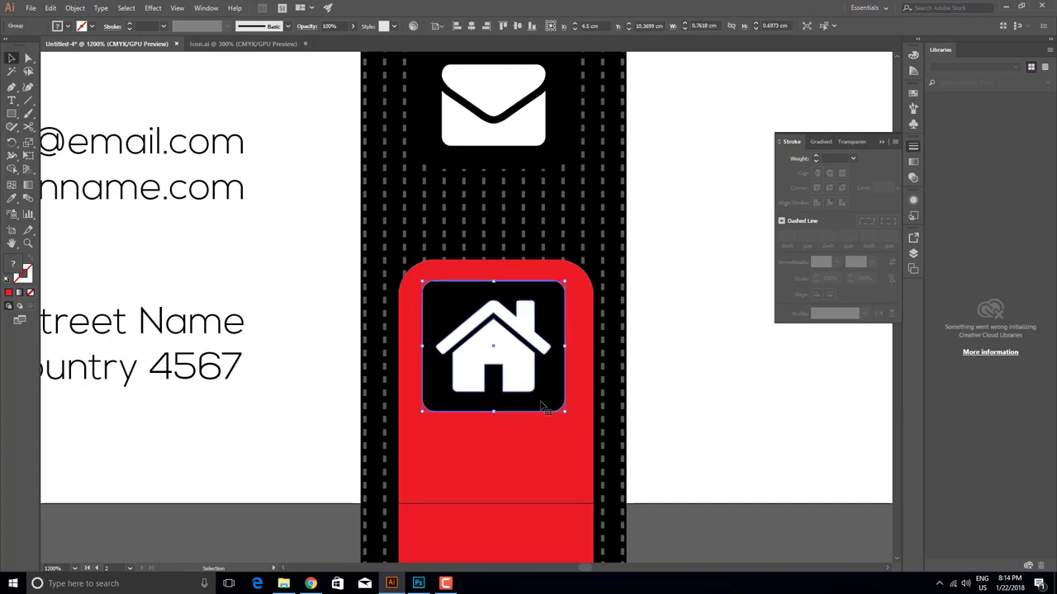
double_click(543, 406)
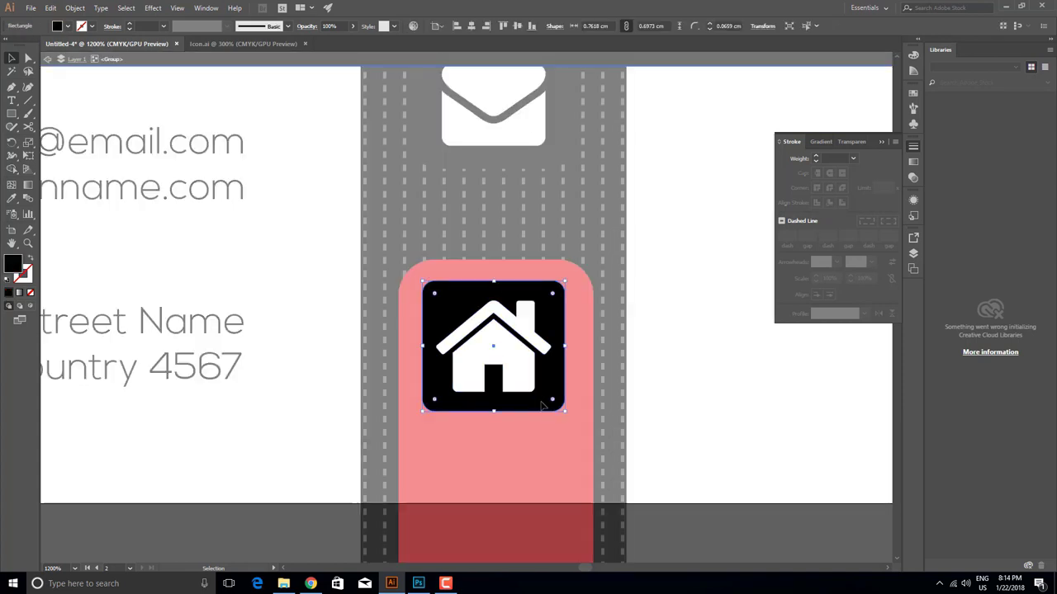
click(70, 9)
click(89, 50)
click(74, 9)
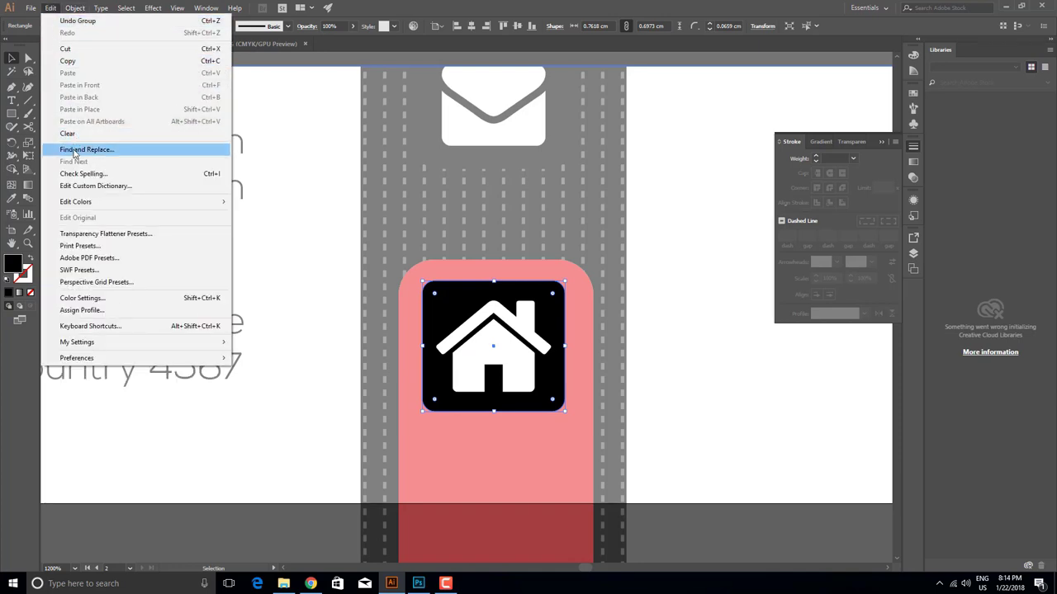
click(93, 61)
Step: Paste the copy in back, enlarge it slightly and fill it dark red as a frame
click(52, 8)
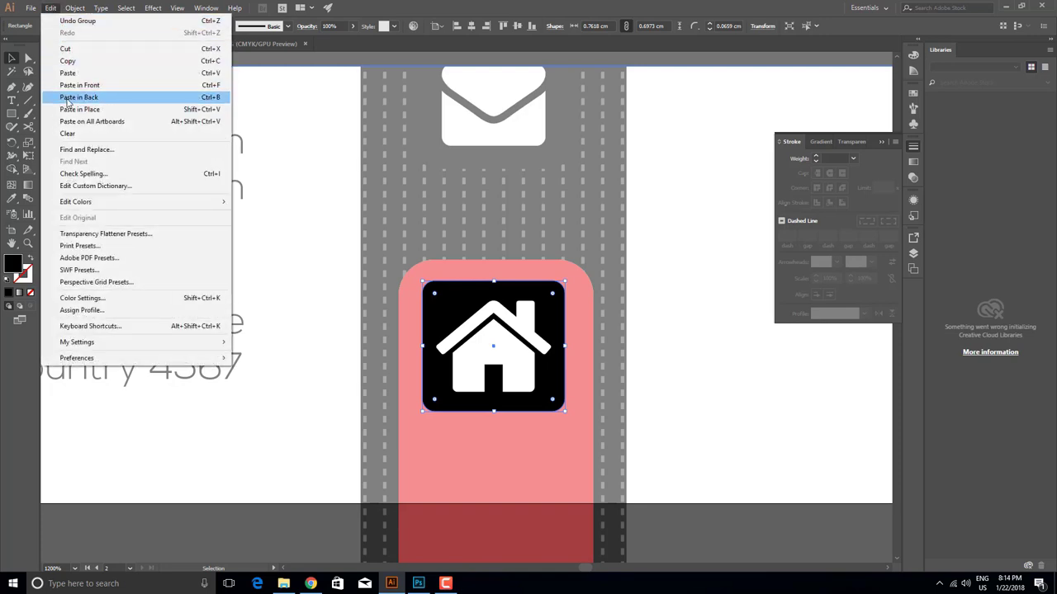
click(68, 98)
drag(565, 410, 574, 420)
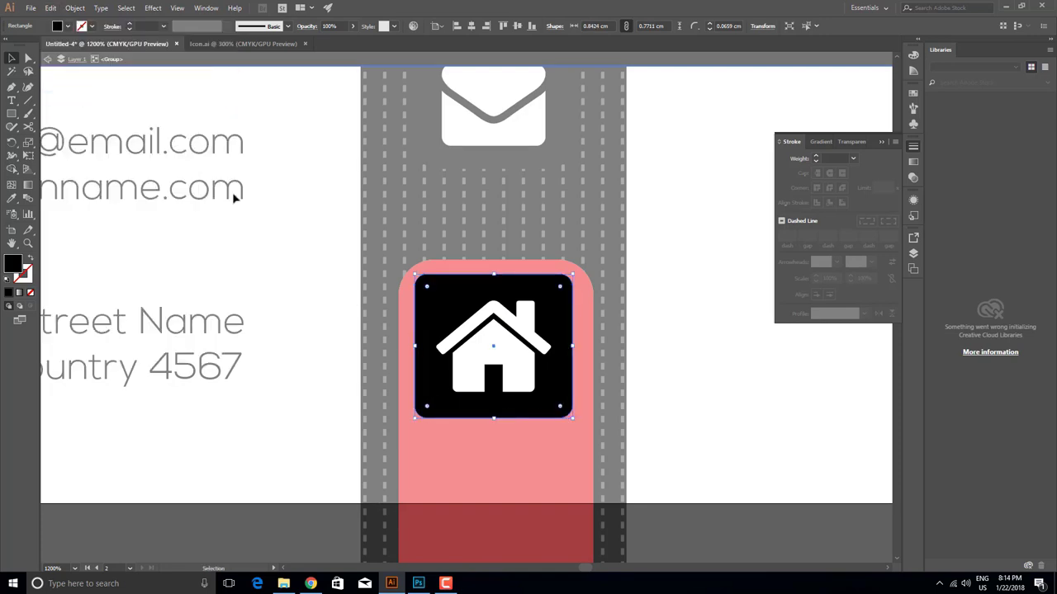
click(66, 26)
click(85, 44)
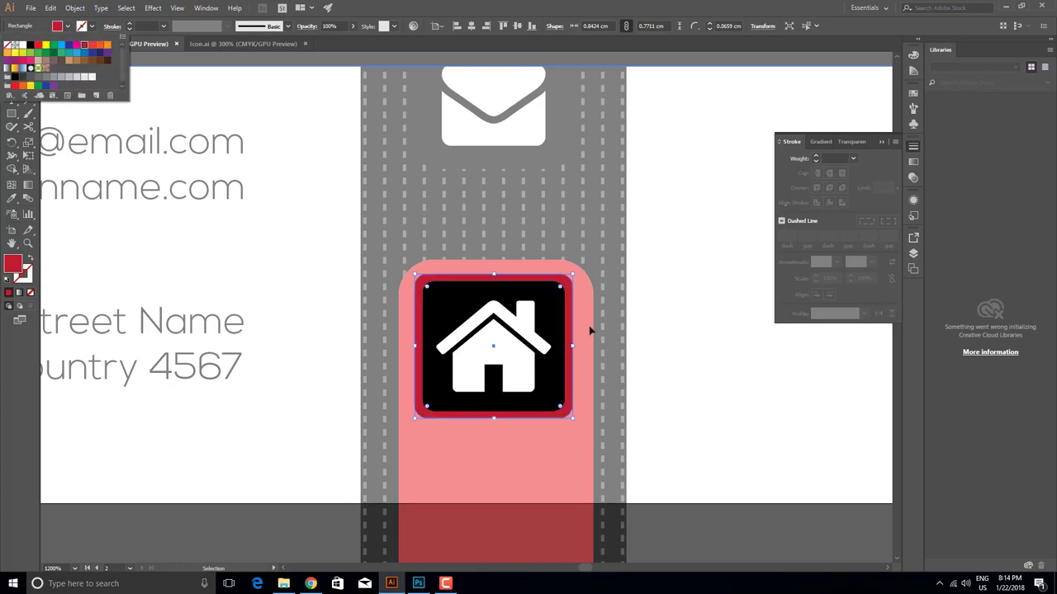
click(576, 274)
drag(575, 274, 578, 273)
click(578, 284)
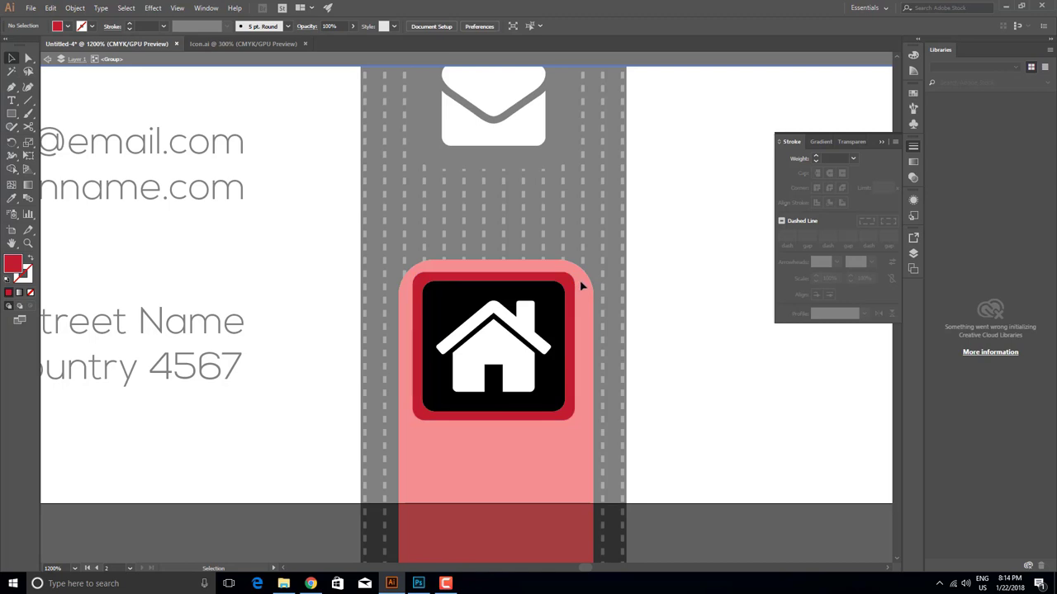
click(579, 305)
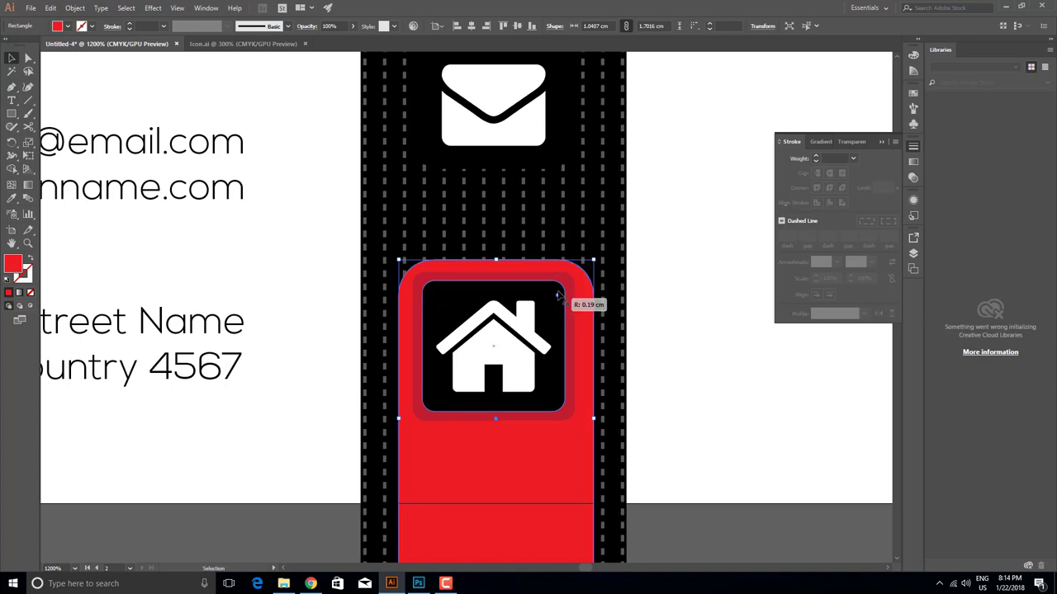
click(673, 312)
key(ctrl+minus)
key(ctrl+minus)
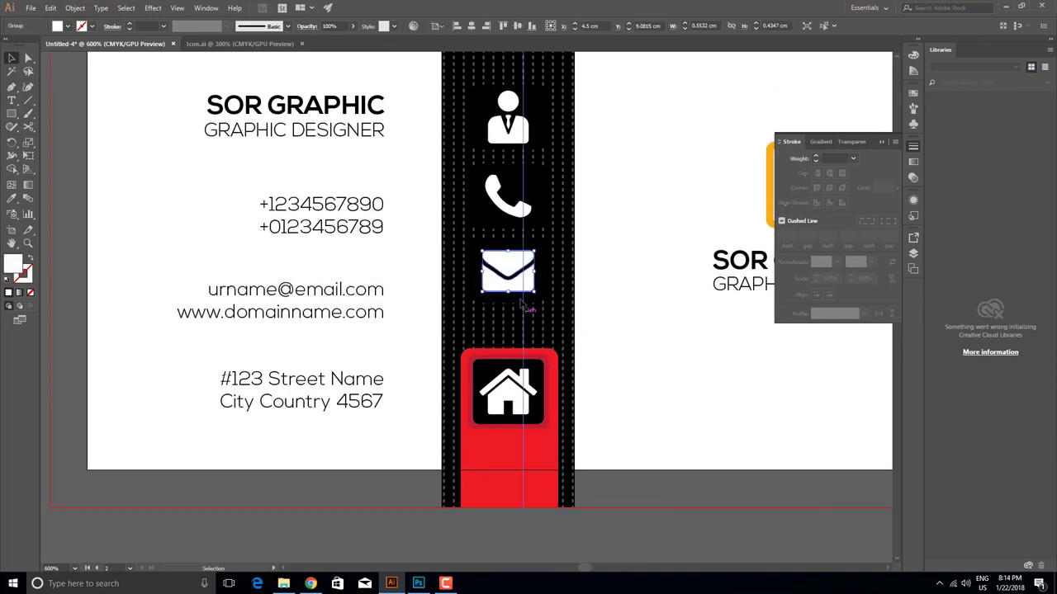
Step: Group the envelope with its black box and reposition it within the band
drag(522, 299, 523, 297)
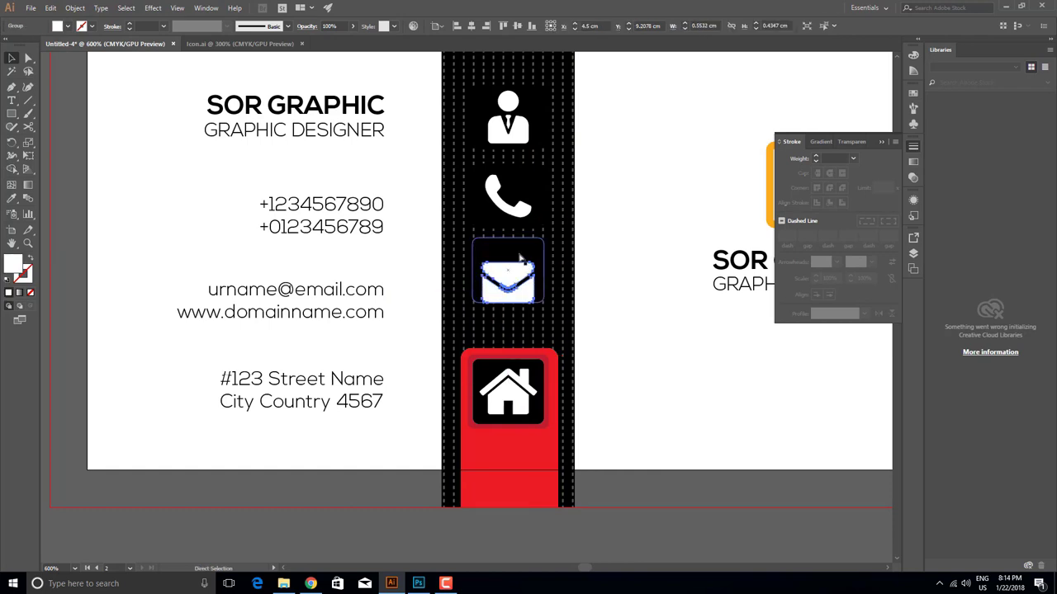
click(75, 7)
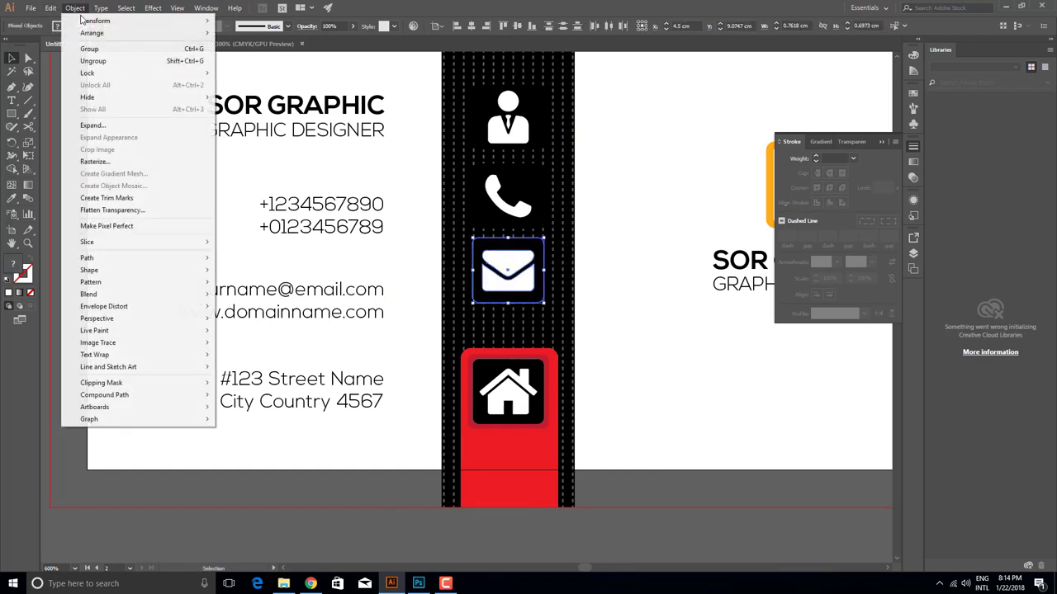
click(86, 46)
drag(490, 283, 491, 282)
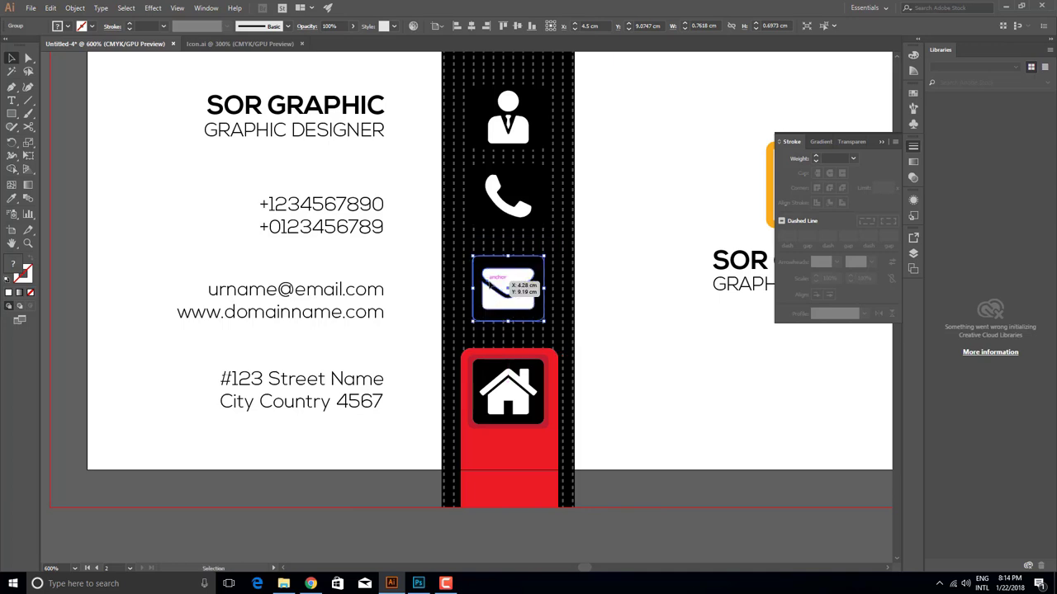
scroll(491, 279, up, 1)
scroll(492, 277, up, 2)
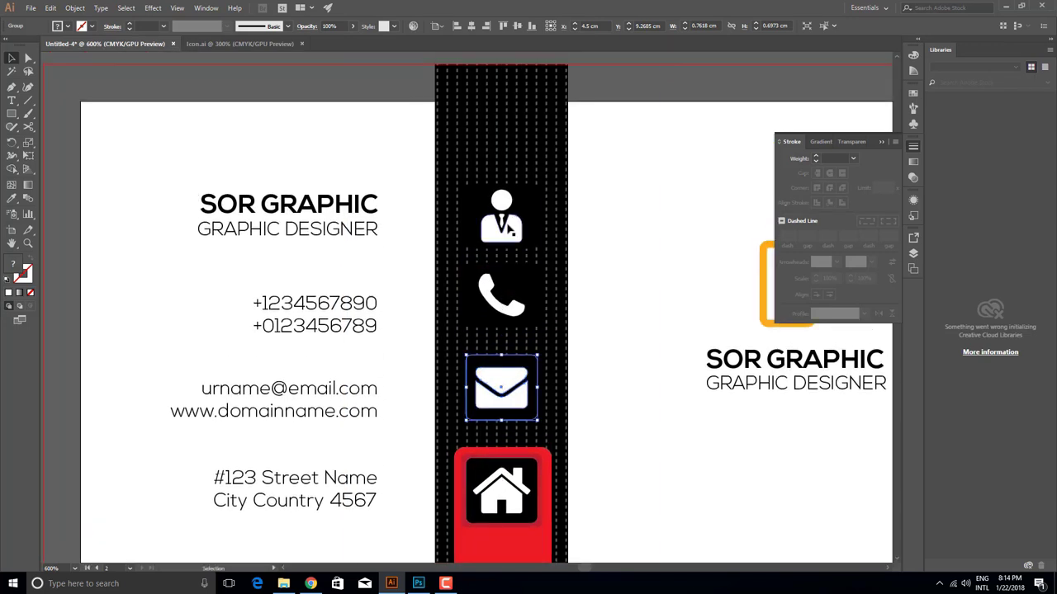
Step: Nudge the person icon up and select it with the phone and envelope icons
click(508, 202)
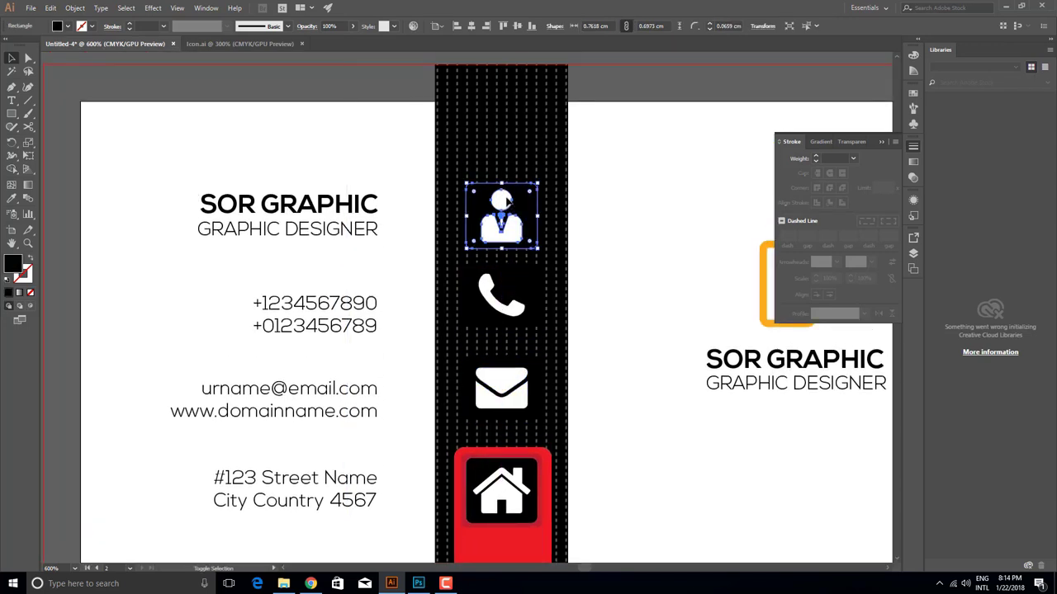
click(518, 276)
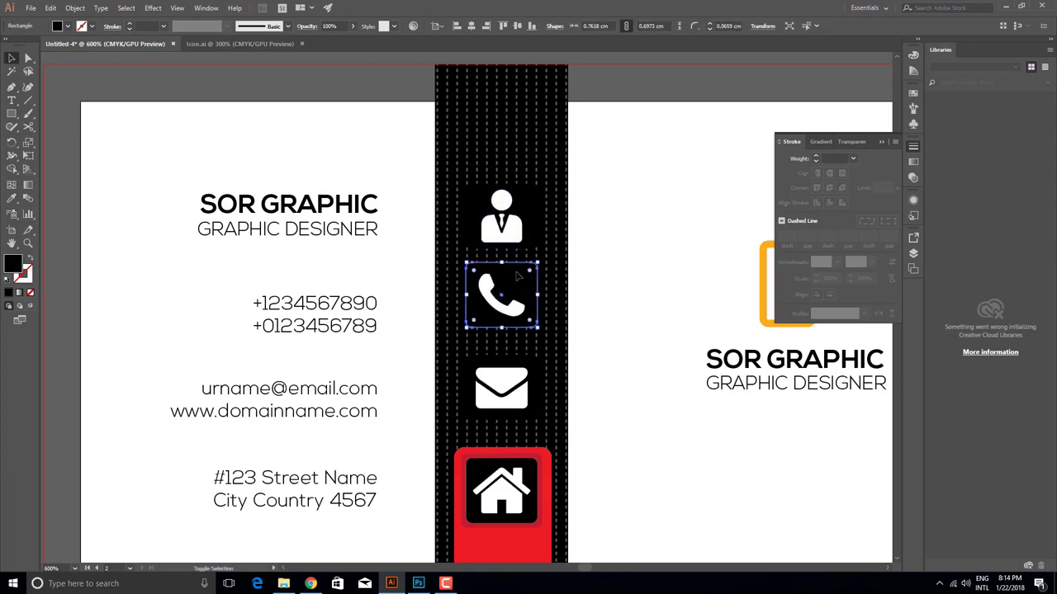
click(504, 289)
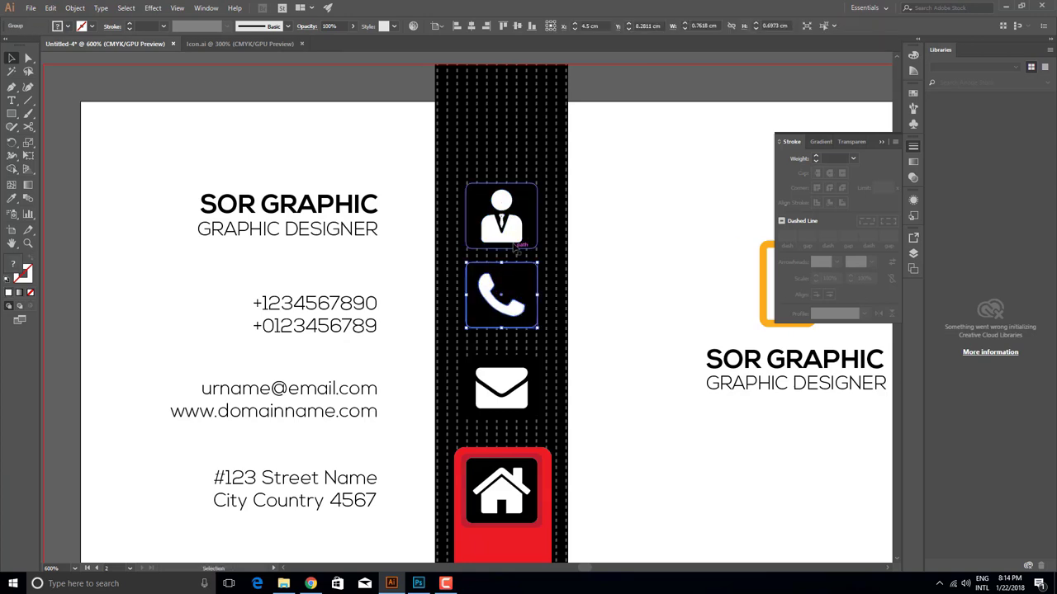
click(512, 231)
key(Up)
key(Up)
key(Up)
key(Up)
key(Up)
key(Up)
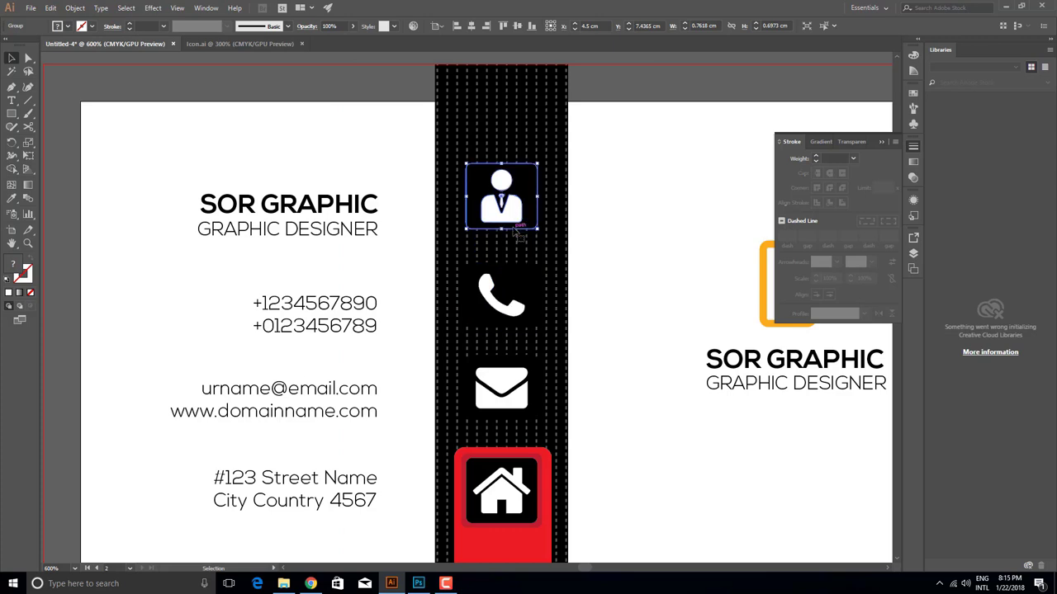
shift+click(499, 298)
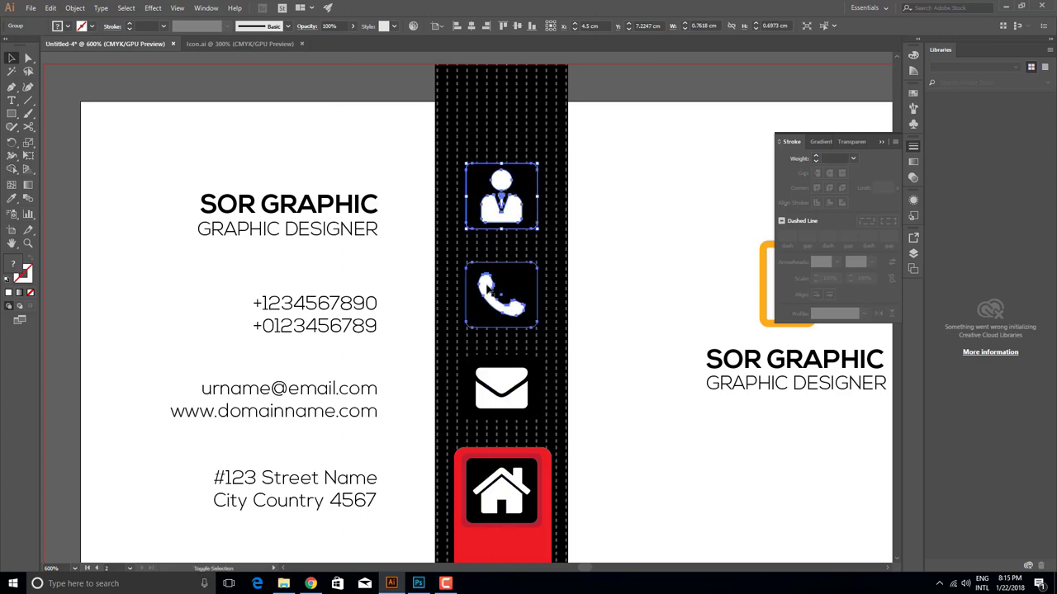
shift+click(501, 388)
shift+click(502, 466)
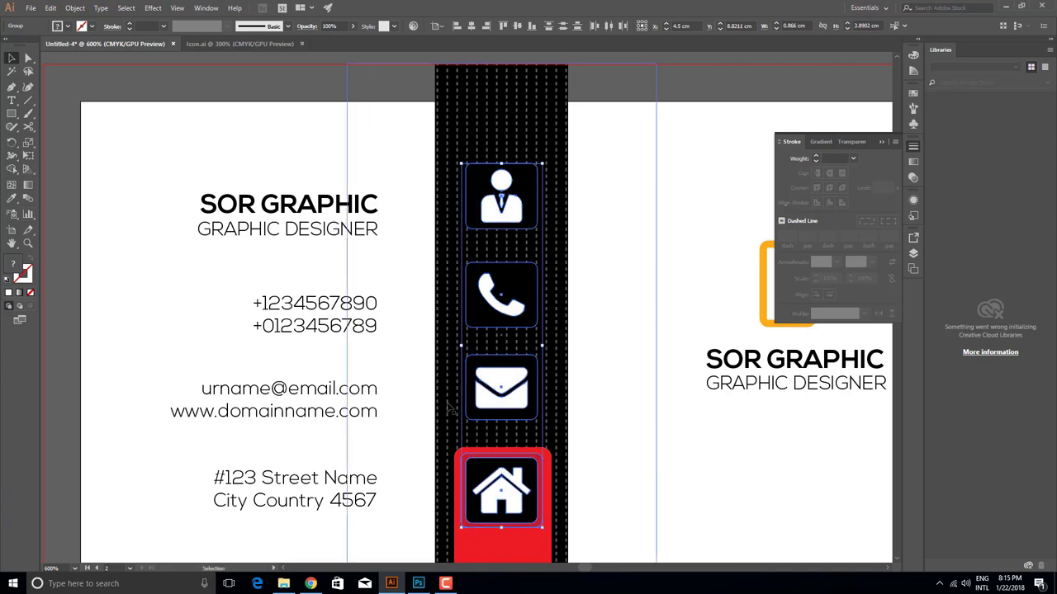
shift+click(524, 493)
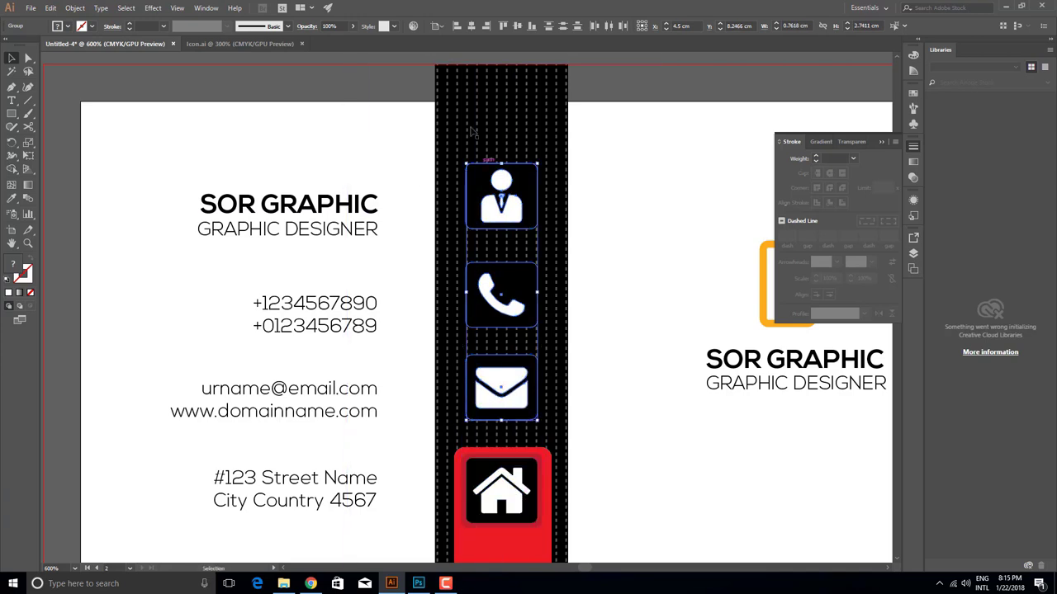
Step: Apply Vertical Distribute Center to the three icons, undoing the accidental centre alignments
click(518, 27)
key(ctrl+z)
click(436, 27)
click(518, 26)
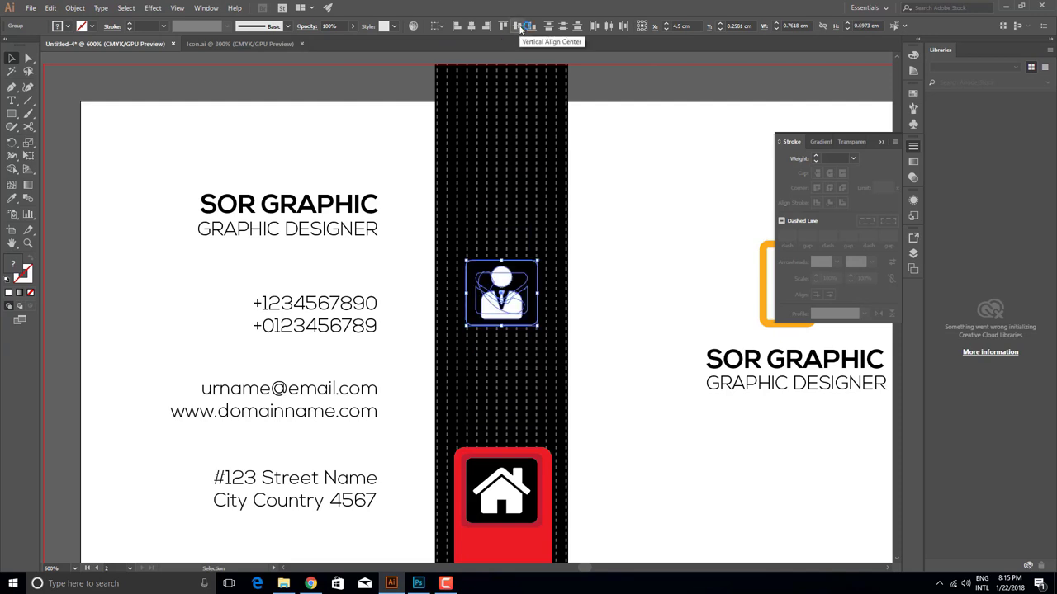
key(ctrl+z)
click(564, 27)
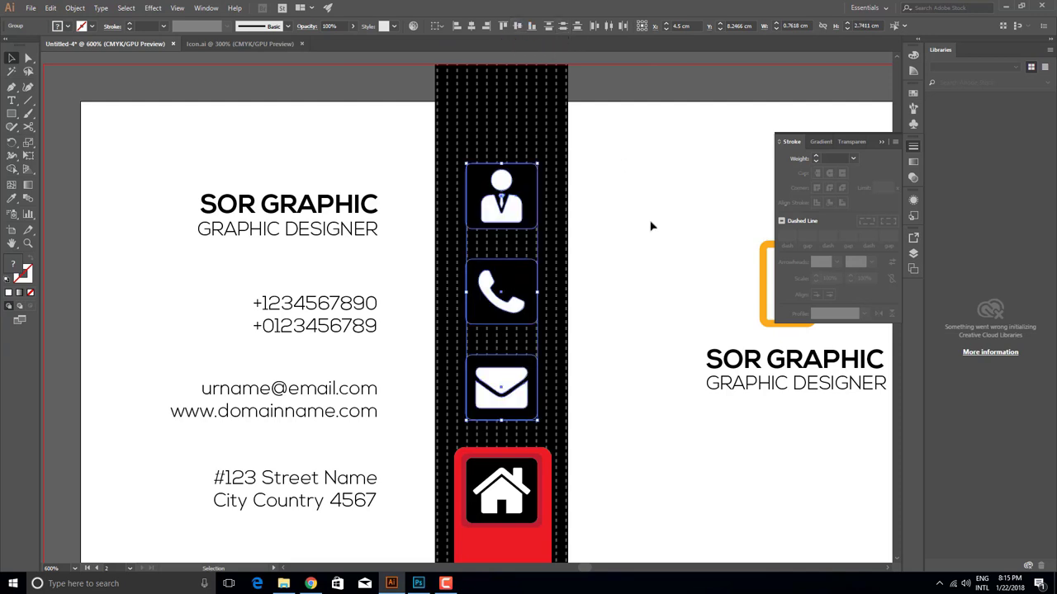
click(628, 344)
scroll(595, 355, down, 3)
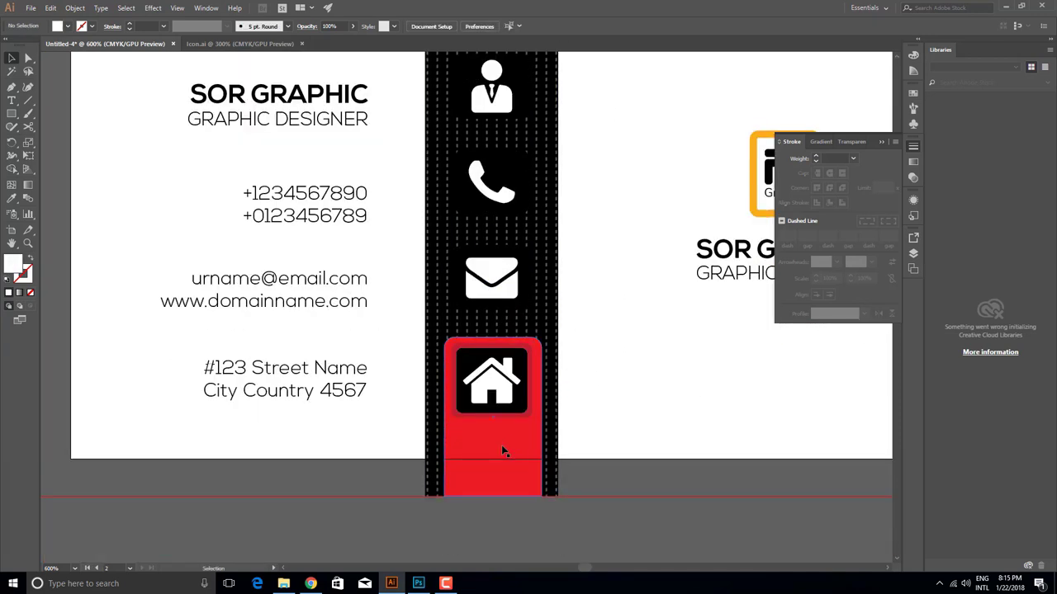
Step: Alt-drag a copy of the red home frame up and align it to the artboard top
drag(503, 448, 454, 205)
click(443, 27)
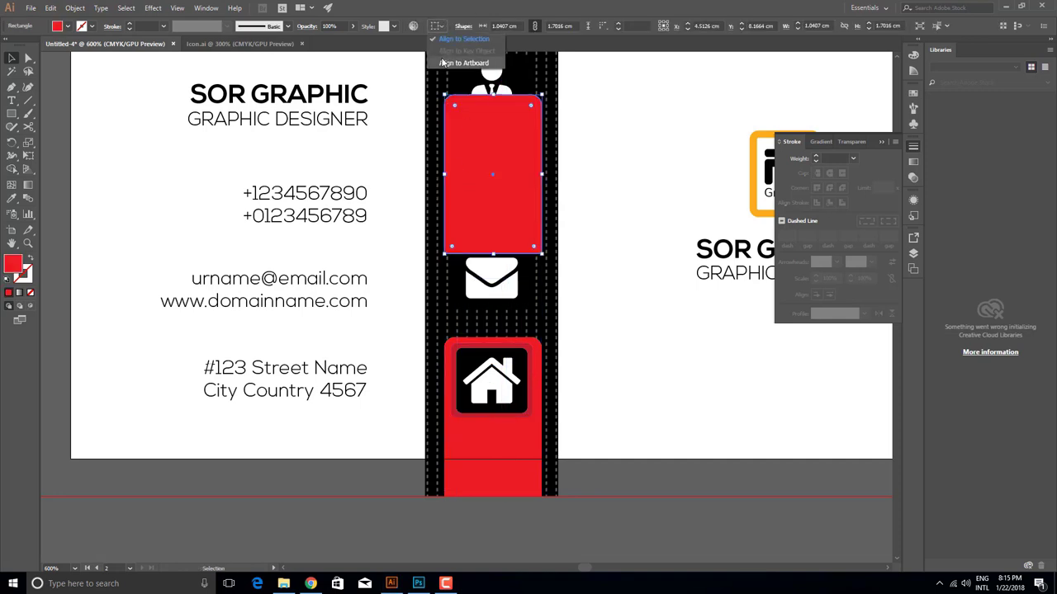
click(465, 42)
click(504, 27)
scroll(495, 248, up, 3)
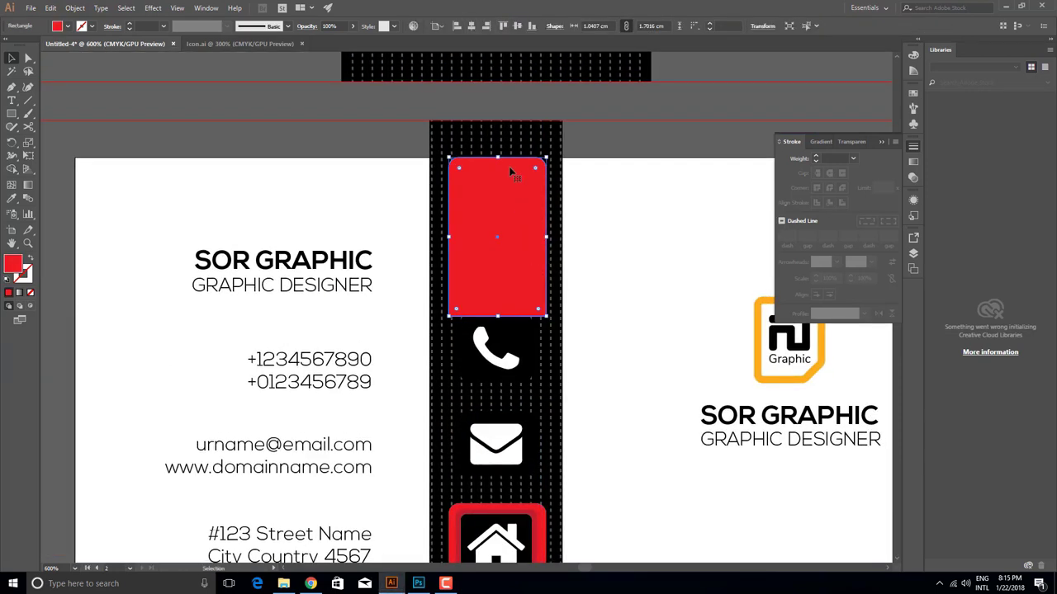
drag(487, 185, 487, 154)
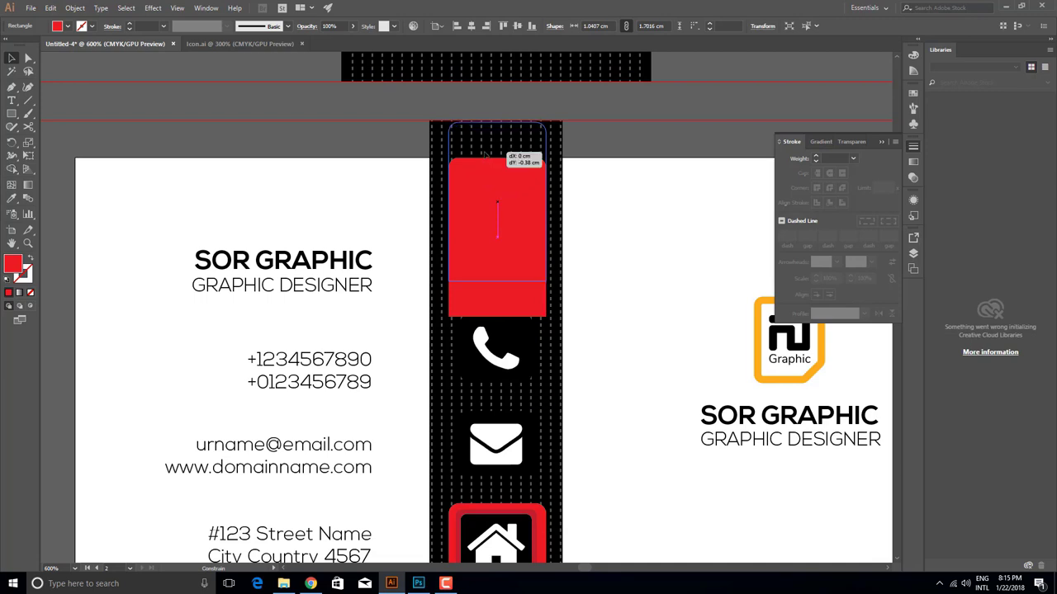
Step: Reflect the red box upside down and send it behind the person icon
right_click(485, 154)
mouse_move(519, 311)
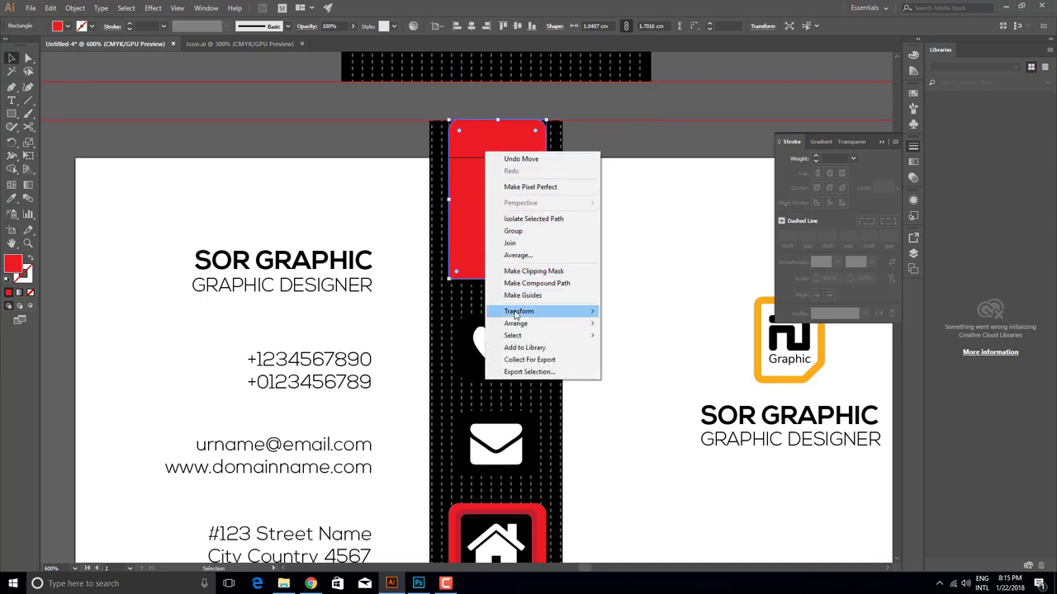
click(629, 351)
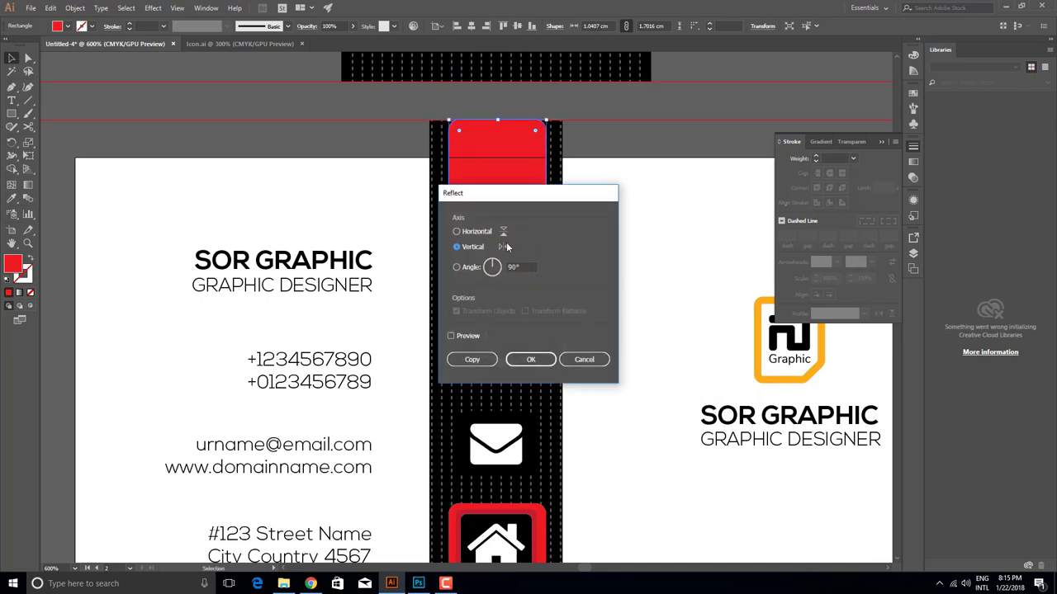
click(531, 360)
click(641, 273)
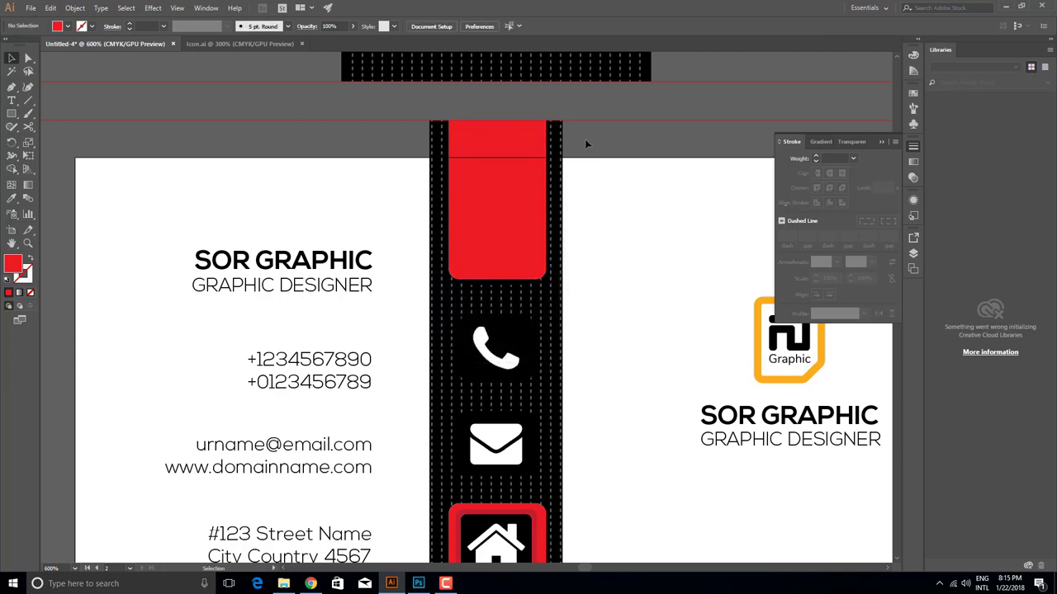
drag(584, 144, 491, 113)
key(ctrl+shift+[)
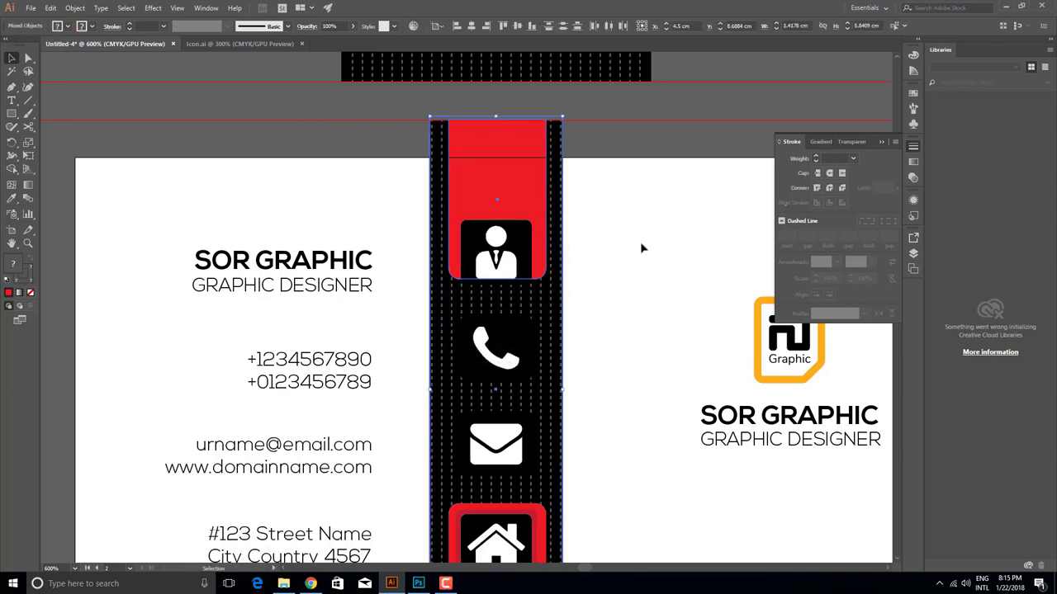
Step: Select the home, envelope, phone and person icons together
click(619, 306)
drag(581, 307, 557, 273)
click(472, 499)
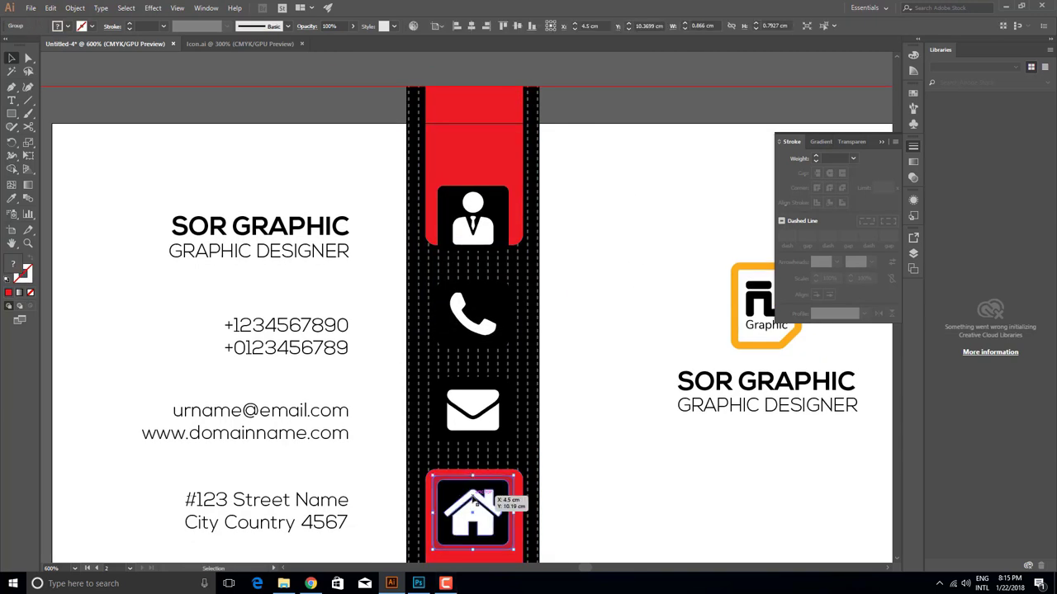
right_click(473, 499)
click(536, 415)
click(500, 506)
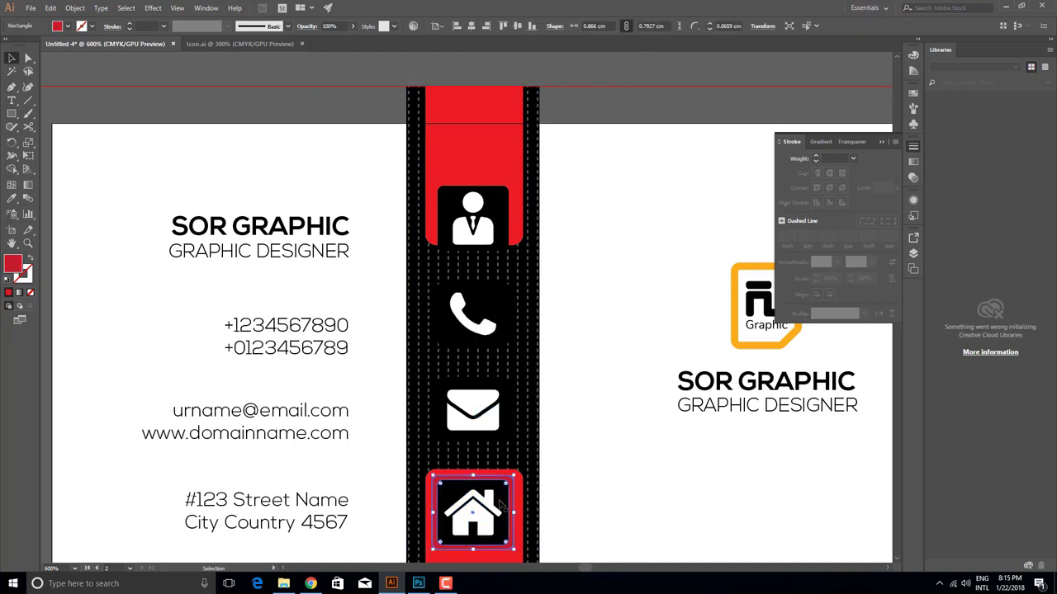
click(460, 487)
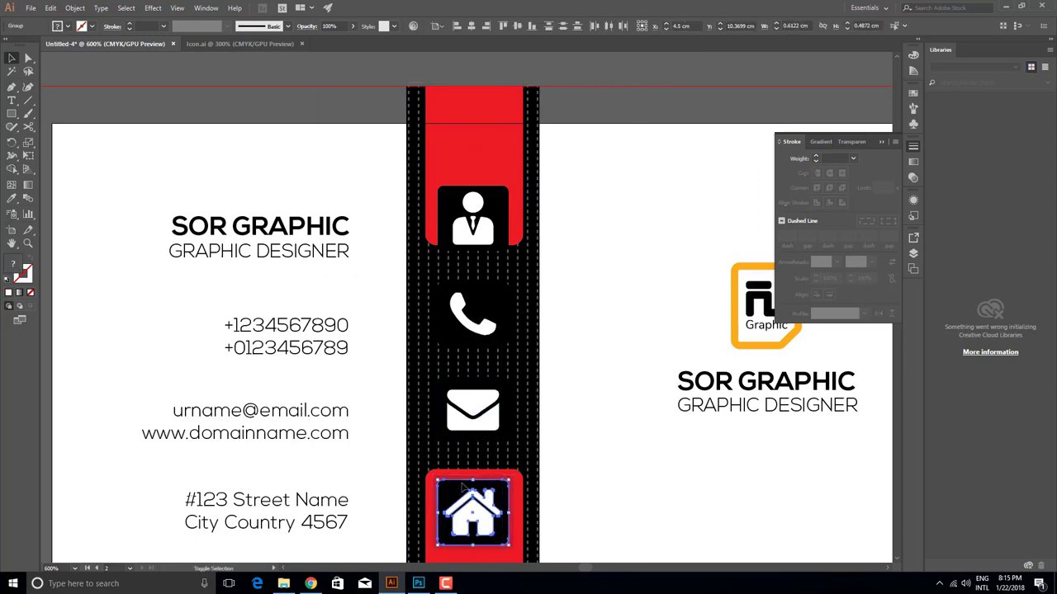
click(462, 485)
shift+click(478, 401)
shift+click(472, 312)
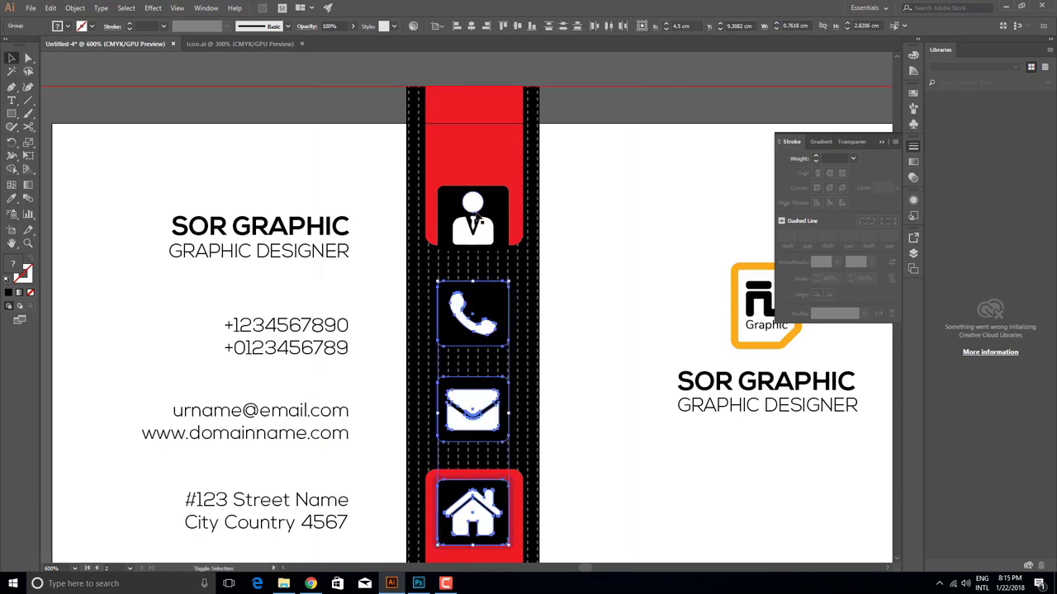
shift+click(477, 213)
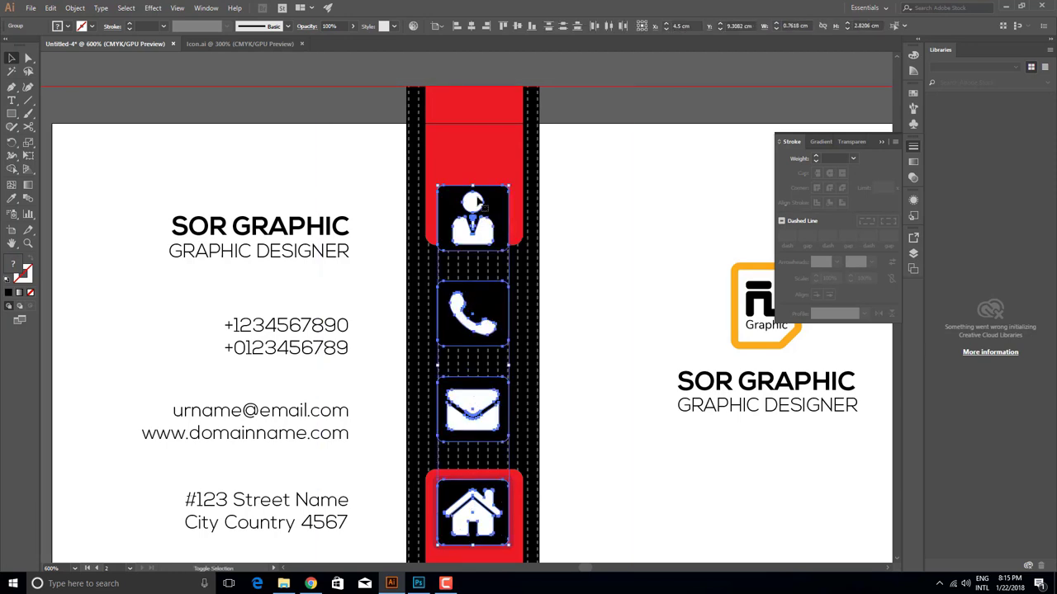
Step: Change the align-to reference and vertically distribute the four icons down the band
click(567, 31)
key(ctrl+z)
click(438, 28)
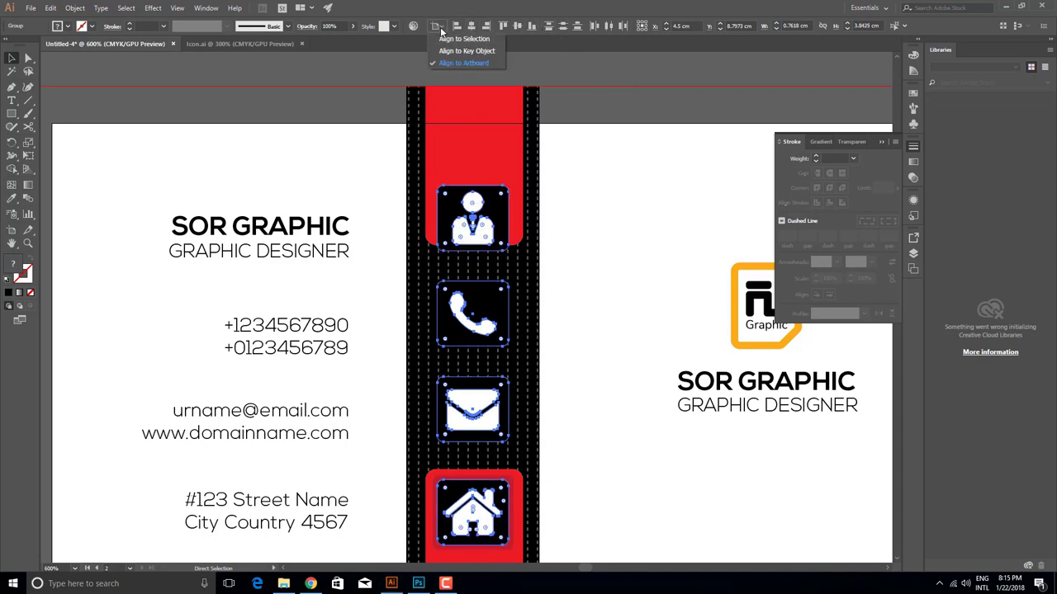
click(556, 29)
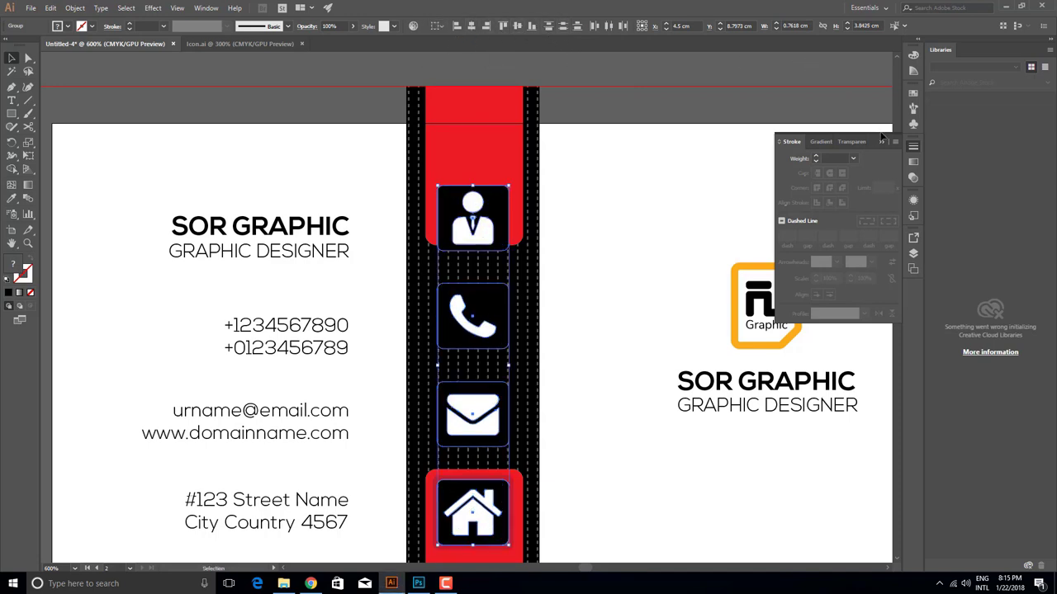
click(881, 141)
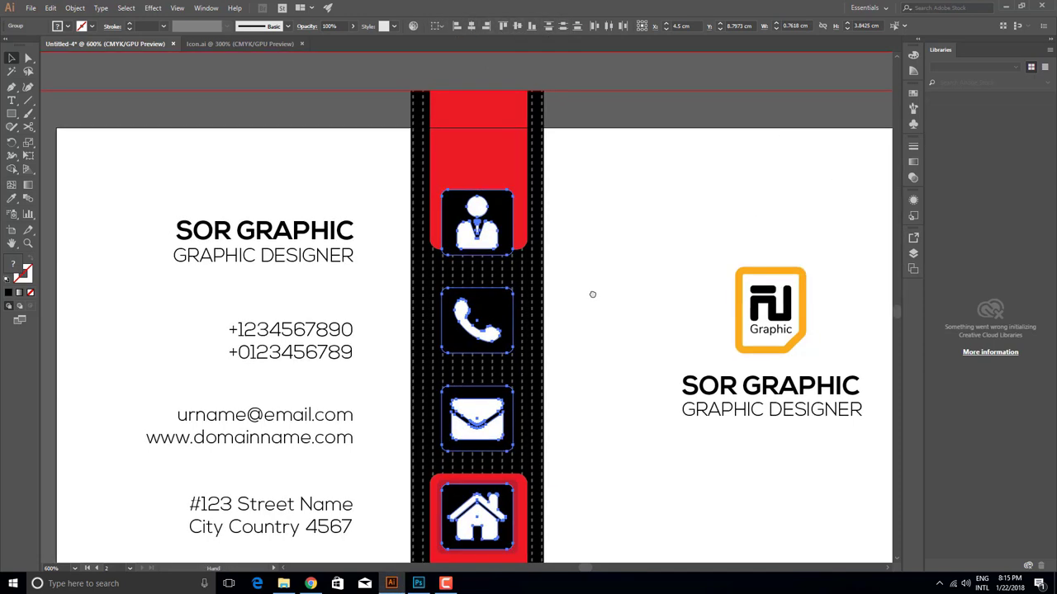
mouse_move(590, 291)
mouse_down()
mouse_move(581, 193)
mouse_move(611, 278)
mouse_up()
click(611, 278)
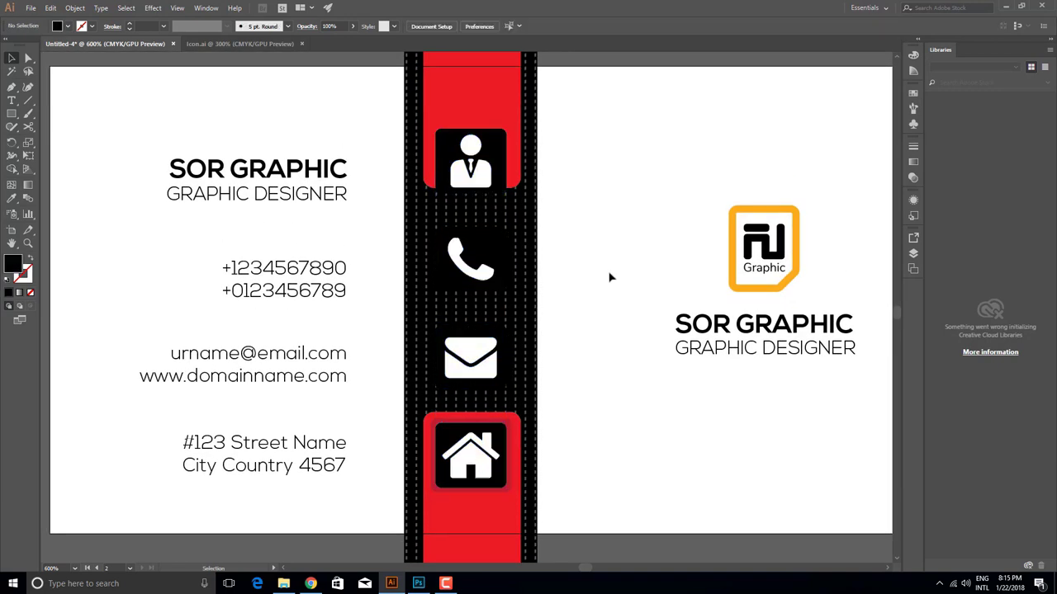
Step: Move the home icon slightly lower, then redistribute all four icons evenly
drag(532, 214, 527, 239)
click(467, 165)
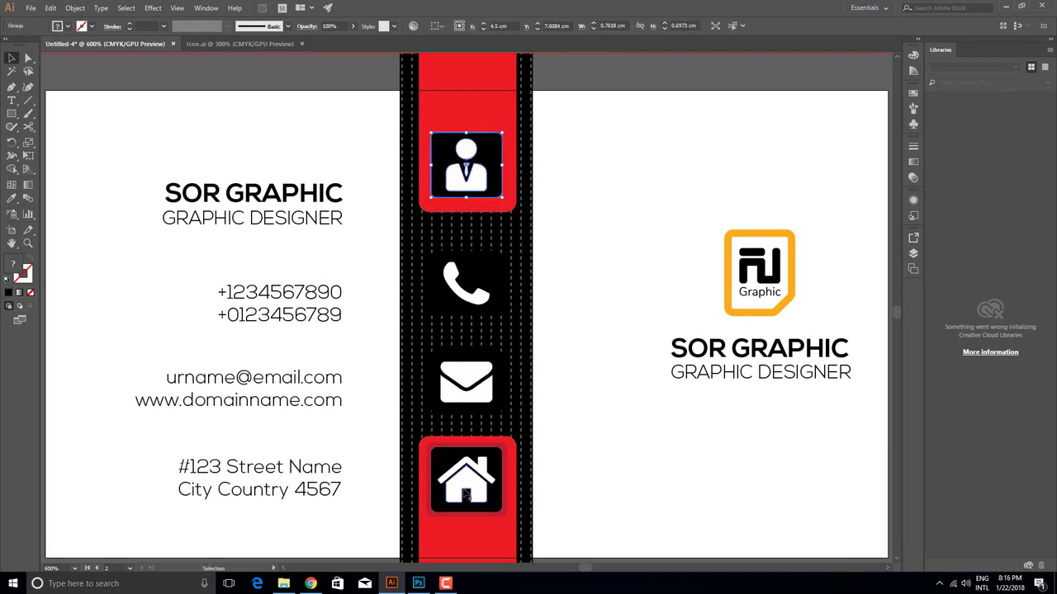
click(465, 464)
drag(467, 464, 467, 475)
shift+click(483, 351)
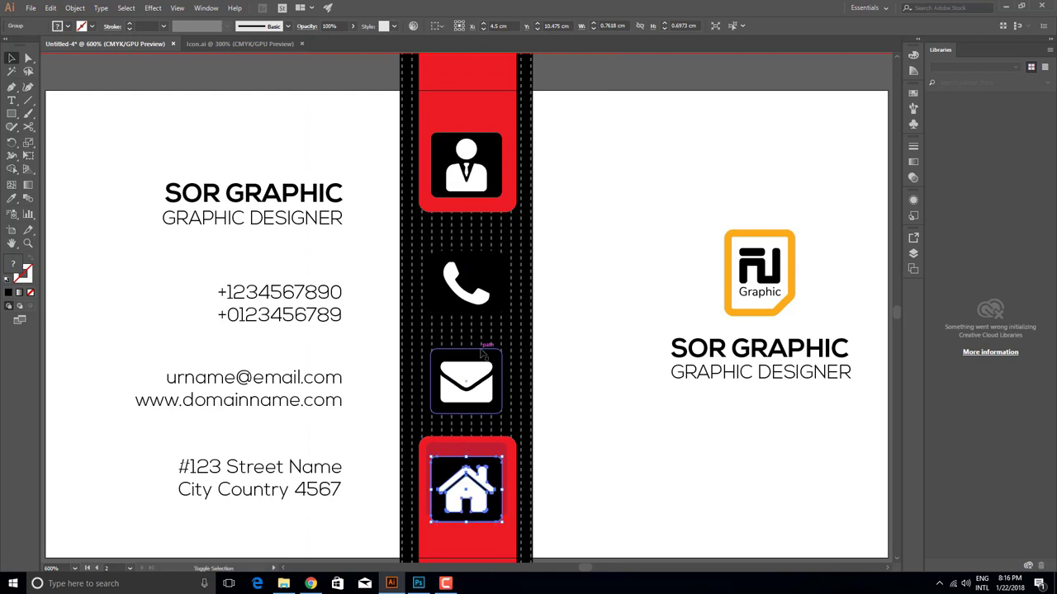
shift+click(479, 302)
shift+click(466, 169)
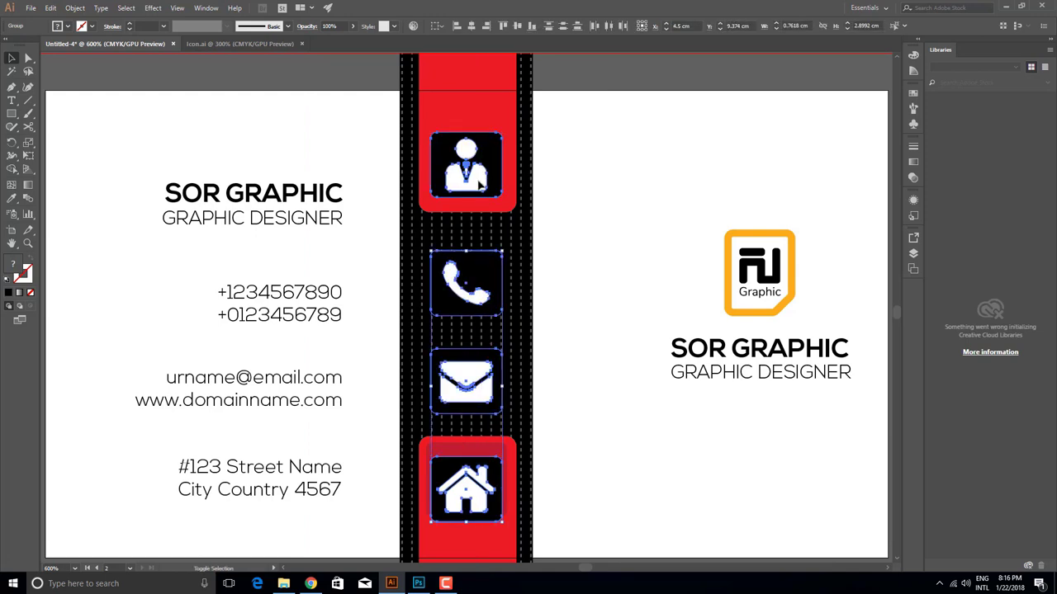
click(562, 27)
Step: Group the four icons, align the group to the artboard, then ungroup them
click(82, 9)
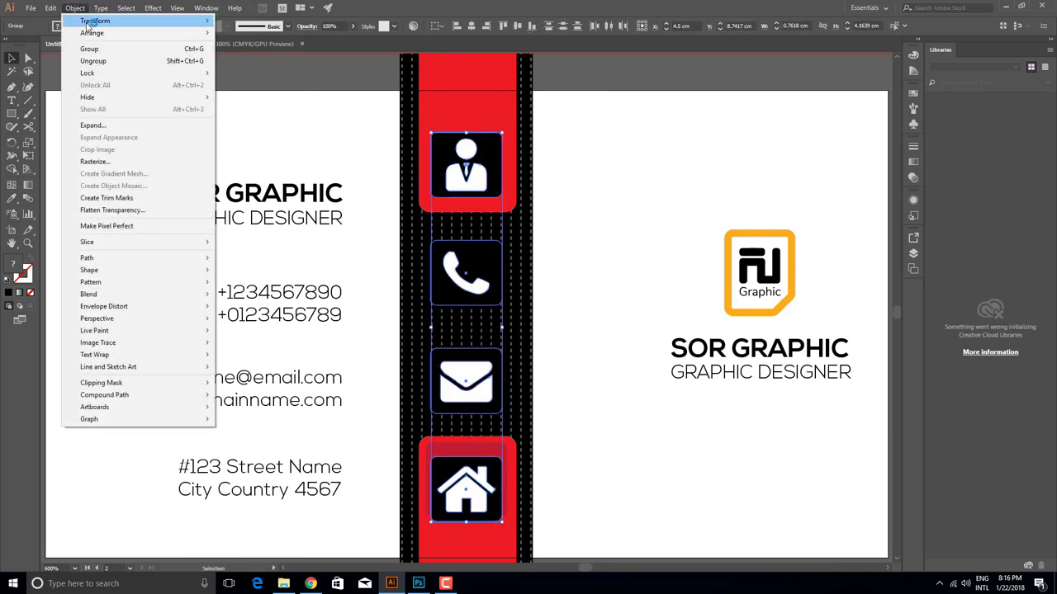
click(91, 42)
click(437, 25)
click(440, 62)
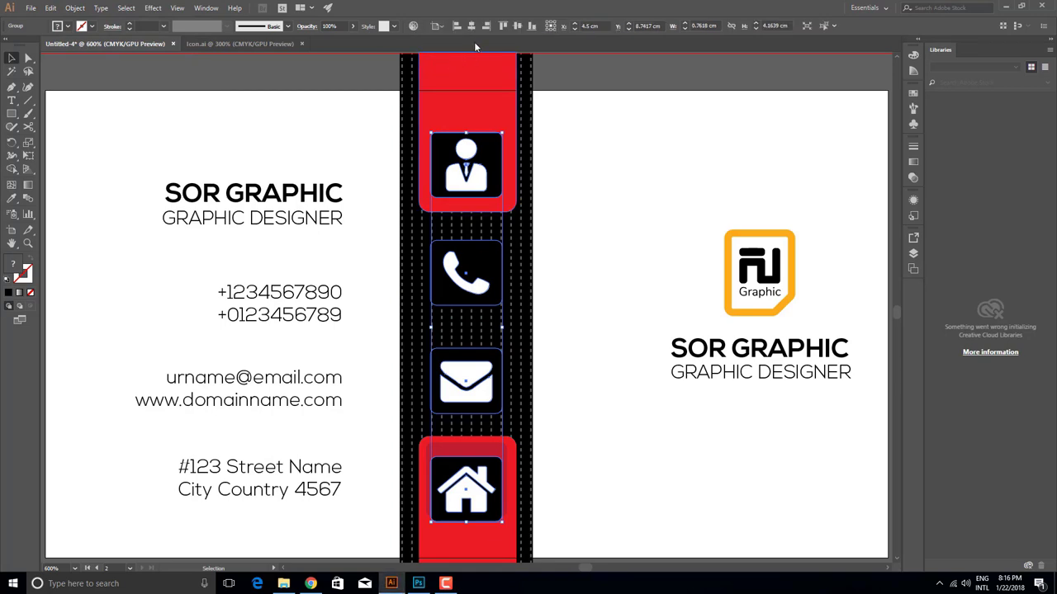
click(516, 27)
right_click(497, 261)
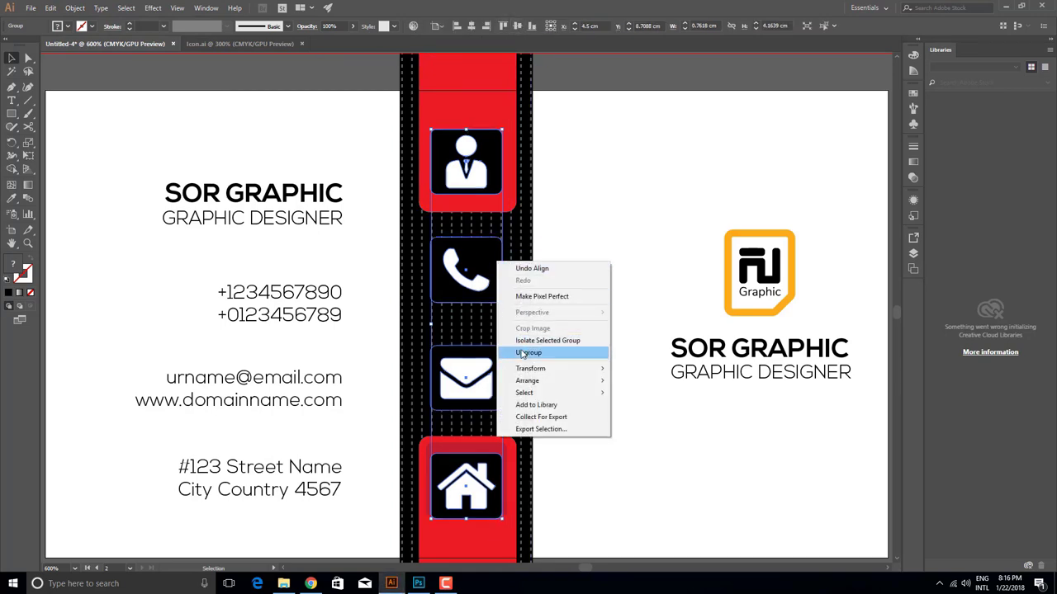
click(529, 353)
Step: Nudge the home icon slightly lower
scroll(547, 497, up, 1)
scroll(547, 498, up, 1)
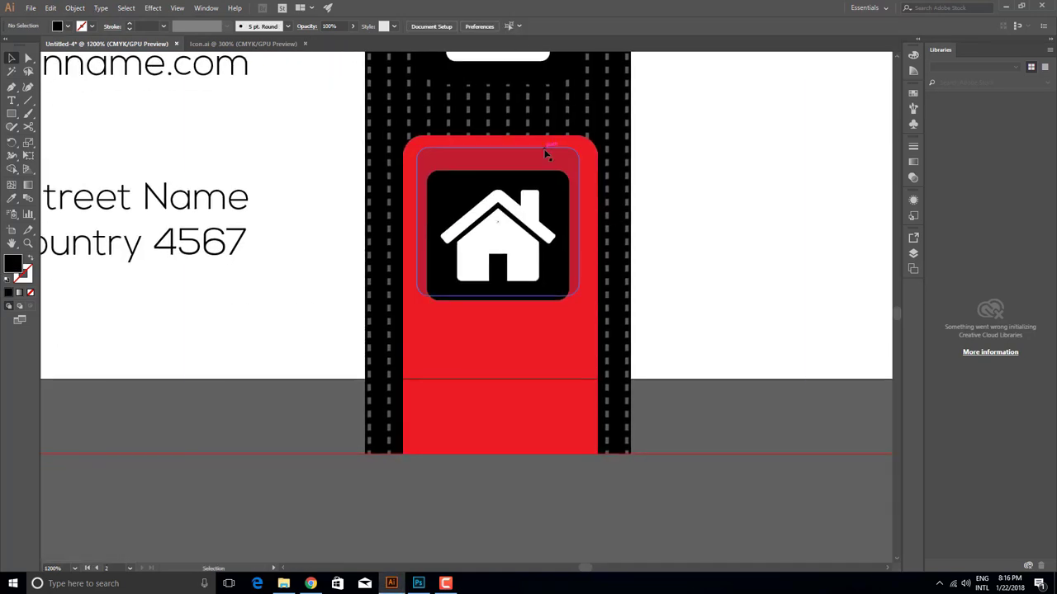
drag(546, 145, 544, 168)
click(689, 283)
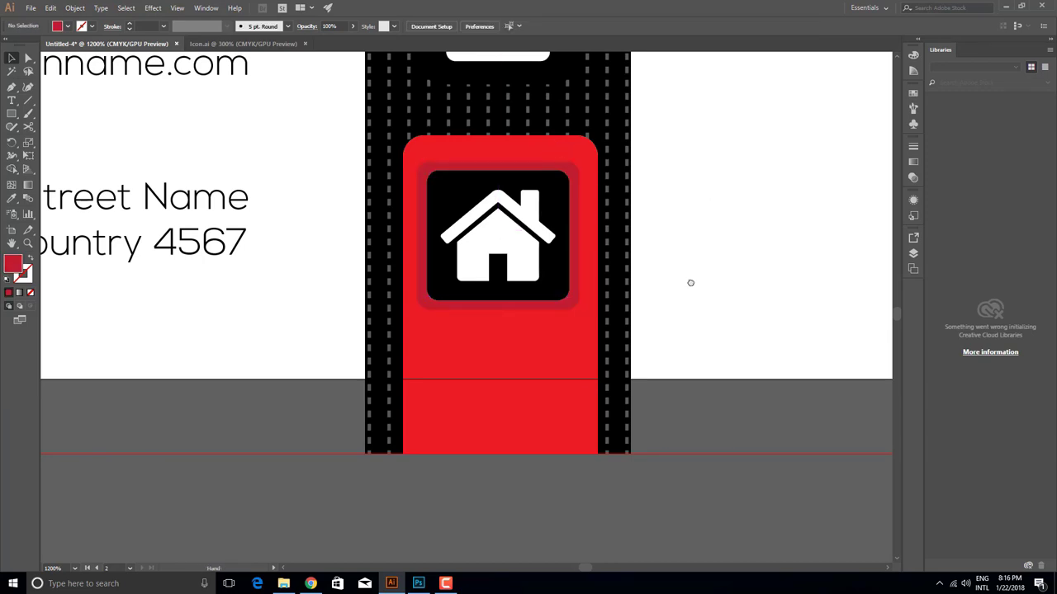
scroll(548, 454, up, 3)
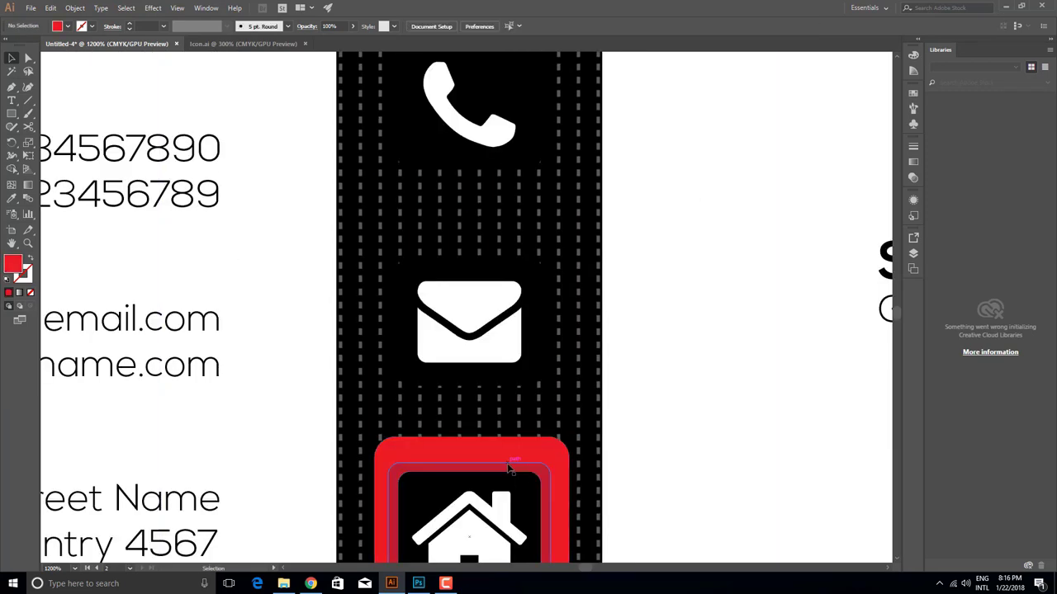
Step: Alt-drag copies of the red frame up onto the envelope and person icons
drag(509, 469, 504, 249)
scroll(504, 249, up, 2)
scroll(505, 250, up, 2)
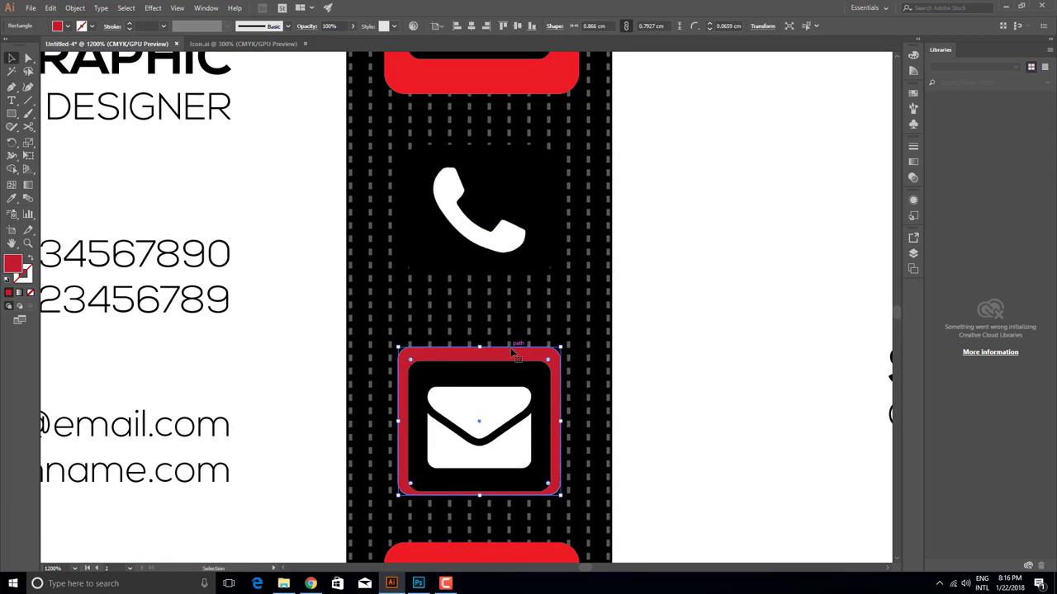
drag(512, 353, 514, 141)
scroll(514, 145, down, 1)
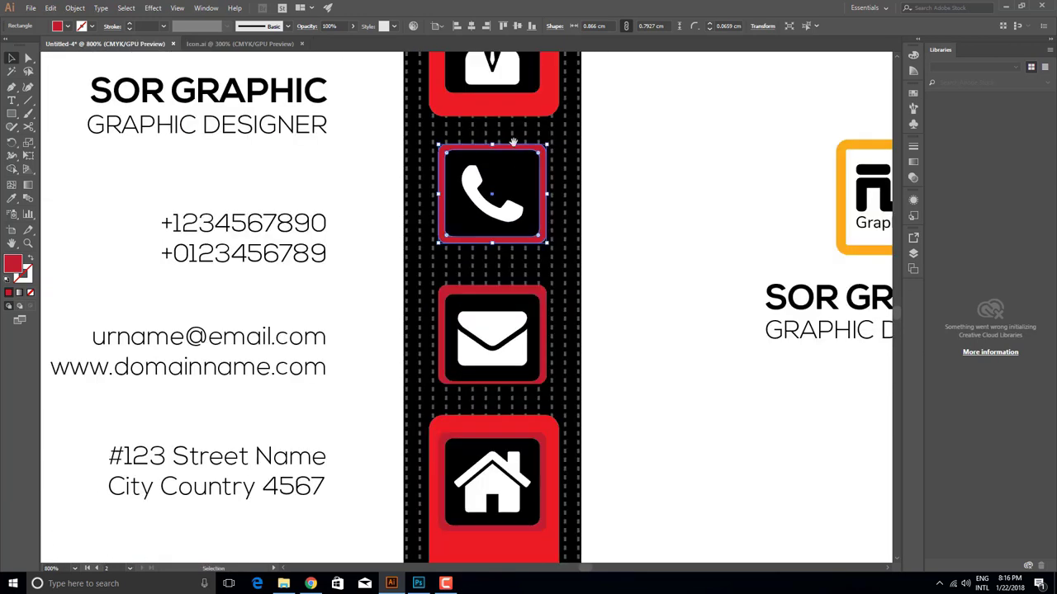
scroll(520, 248, up, 3)
drag(521, 298, 530, 156)
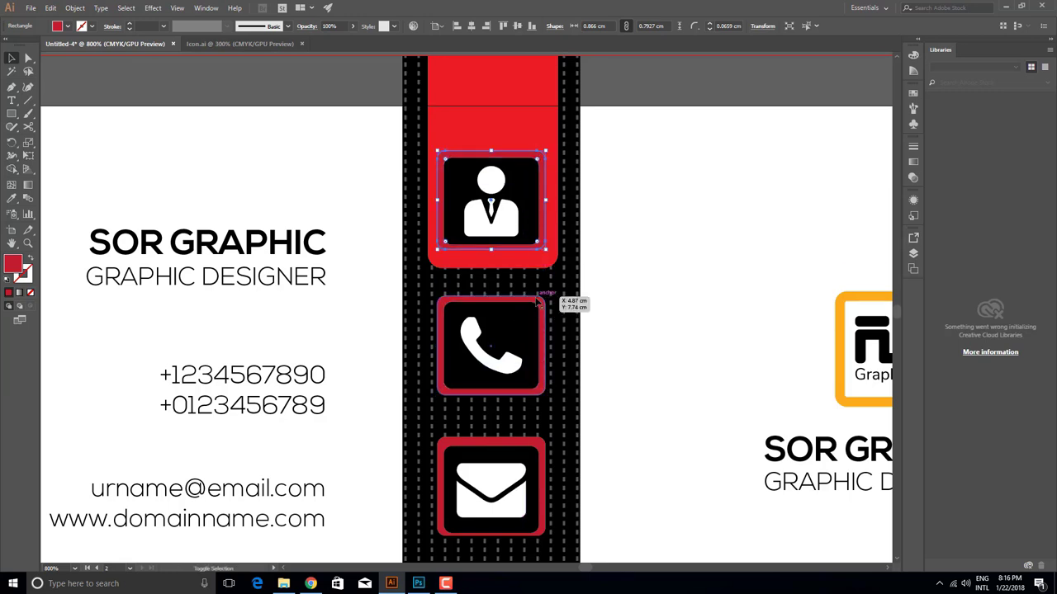
Step: Place a copy of the red frame around the house icon and check the align-to options
click(546, 360)
scroll(546, 330, down, 3)
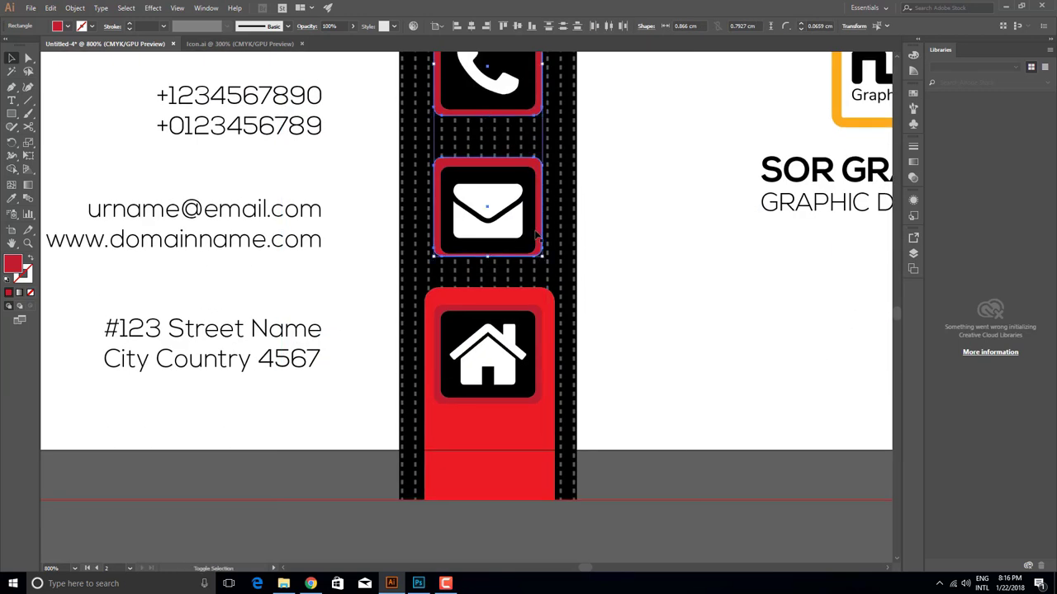
drag(545, 194, 543, 341)
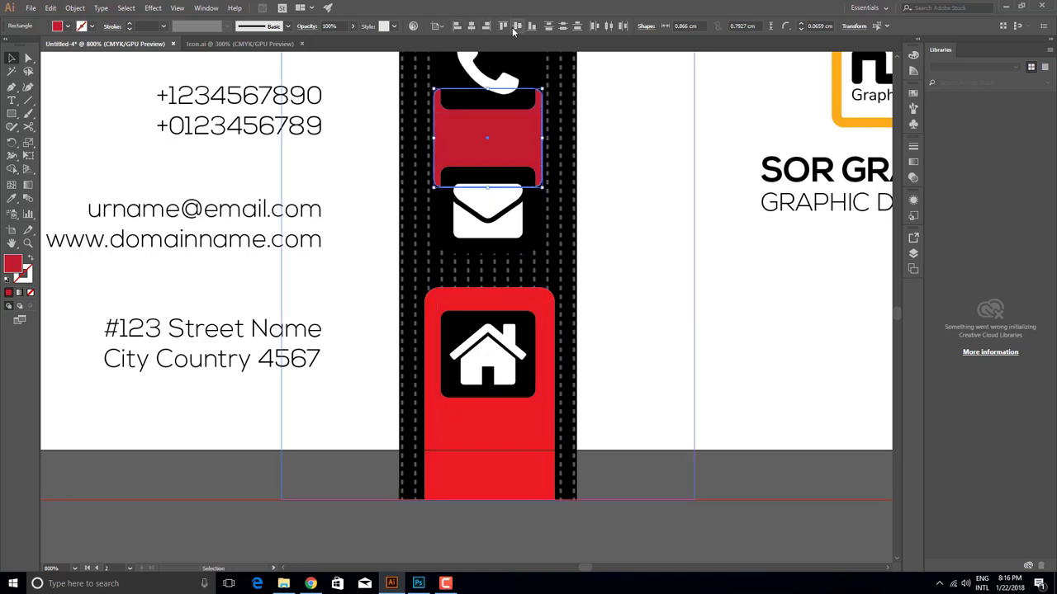
click(436, 26)
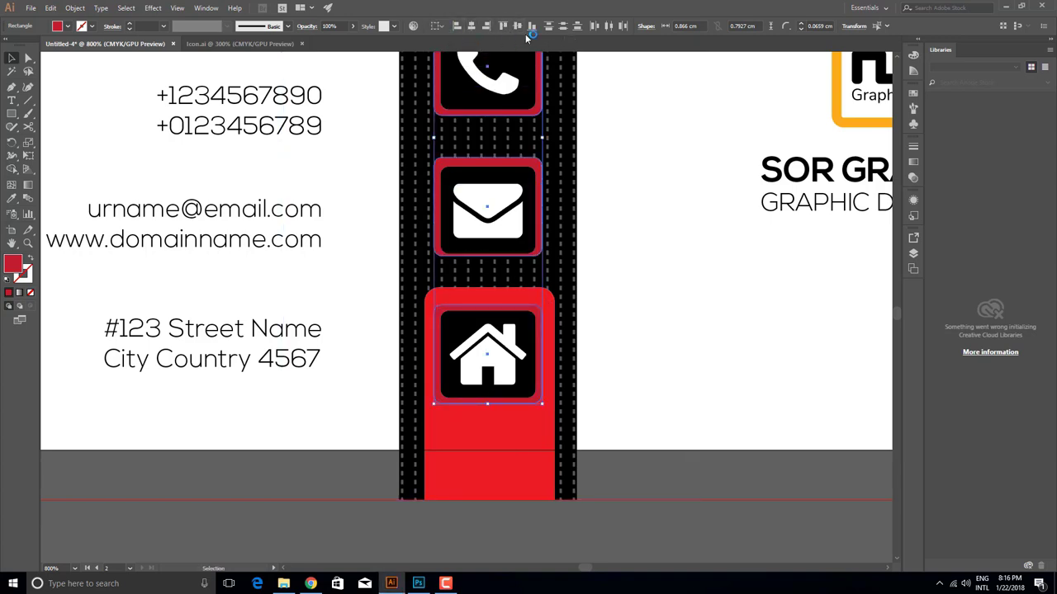
click(637, 182)
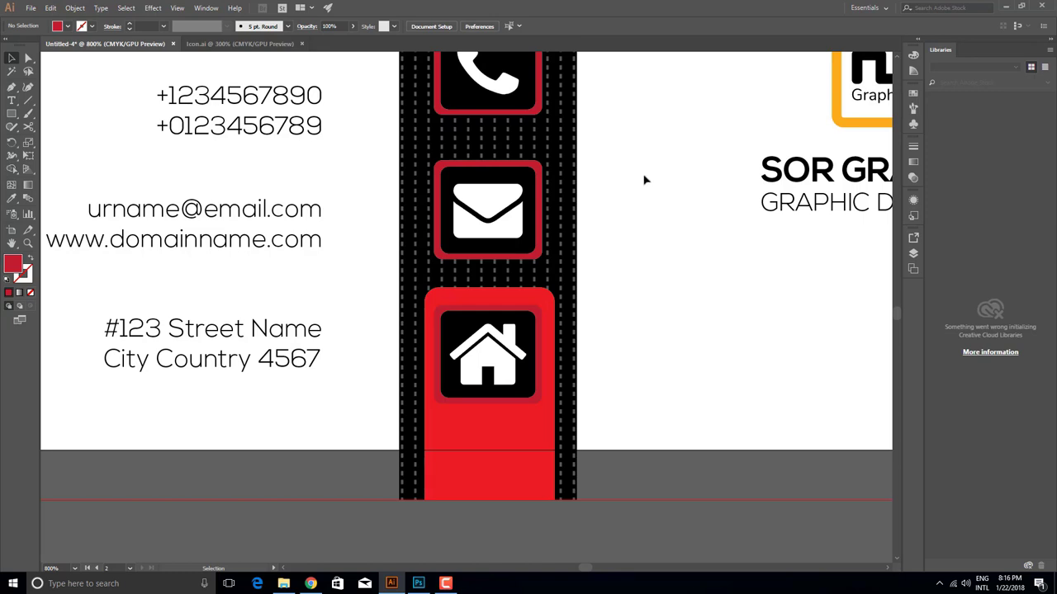
Step: Check the frames around the phone and person icons by selecting them
drag(615, 235, 643, 422)
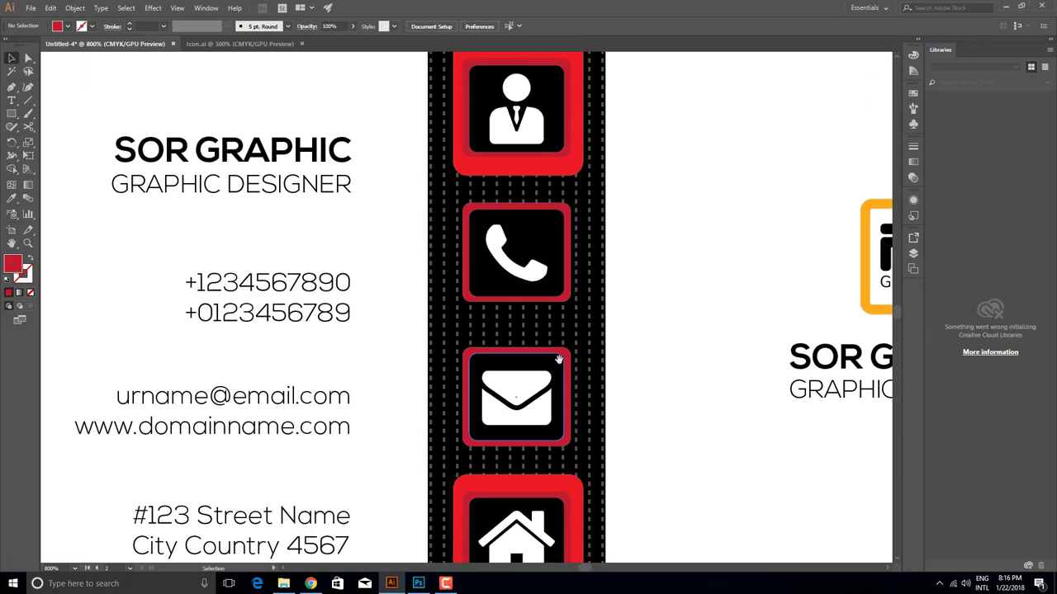
click(555, 229)
right_click(551, 227)
click(616, 113)
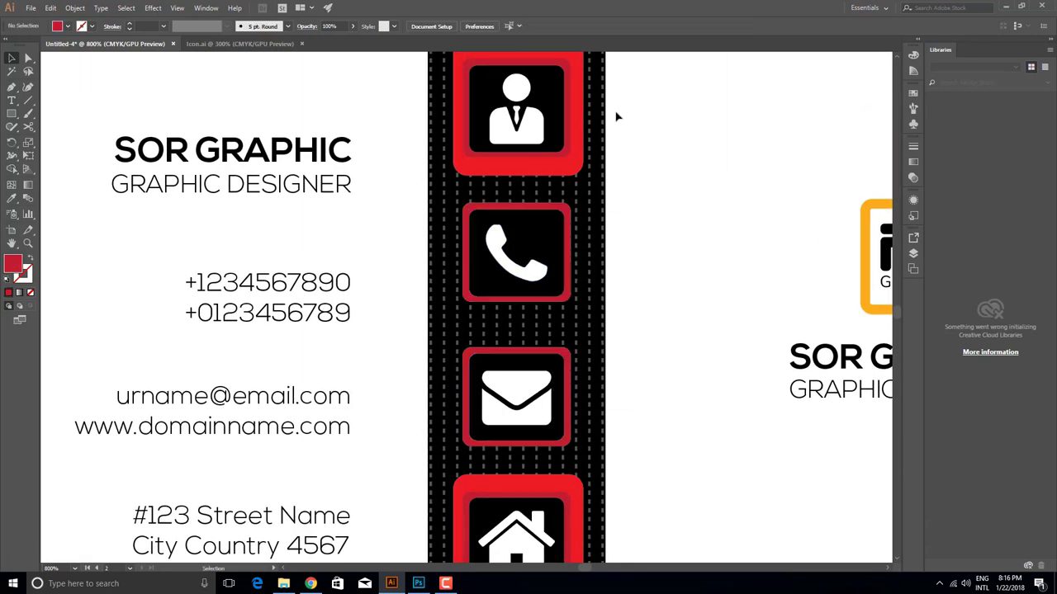
click(529, 148)
click(516, 247)
Step: Ungroup the house icon via the Object menu
click(516, 396)
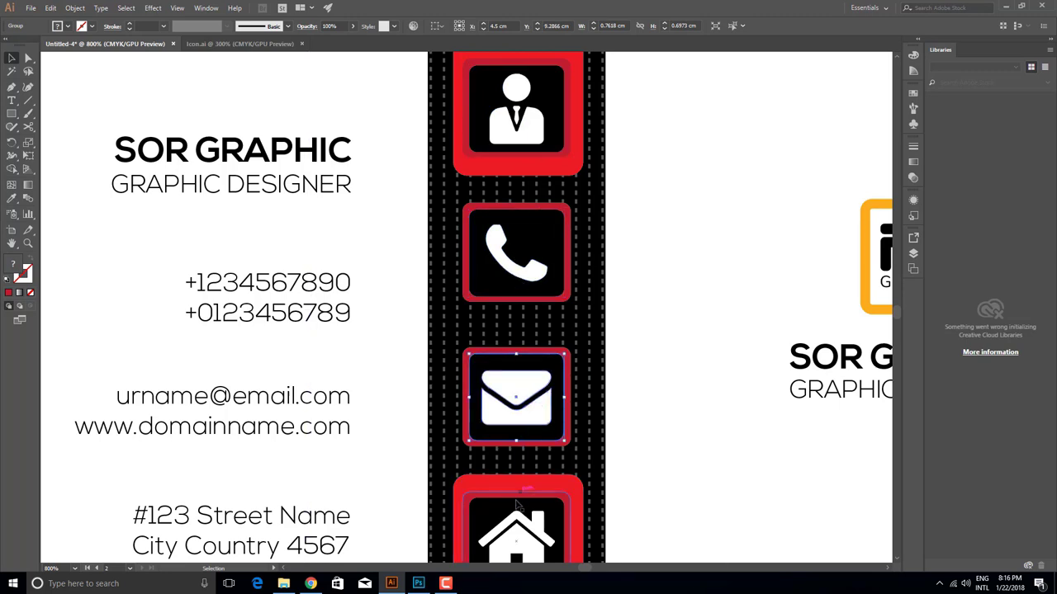
click(516, 516)
click(75, 8)
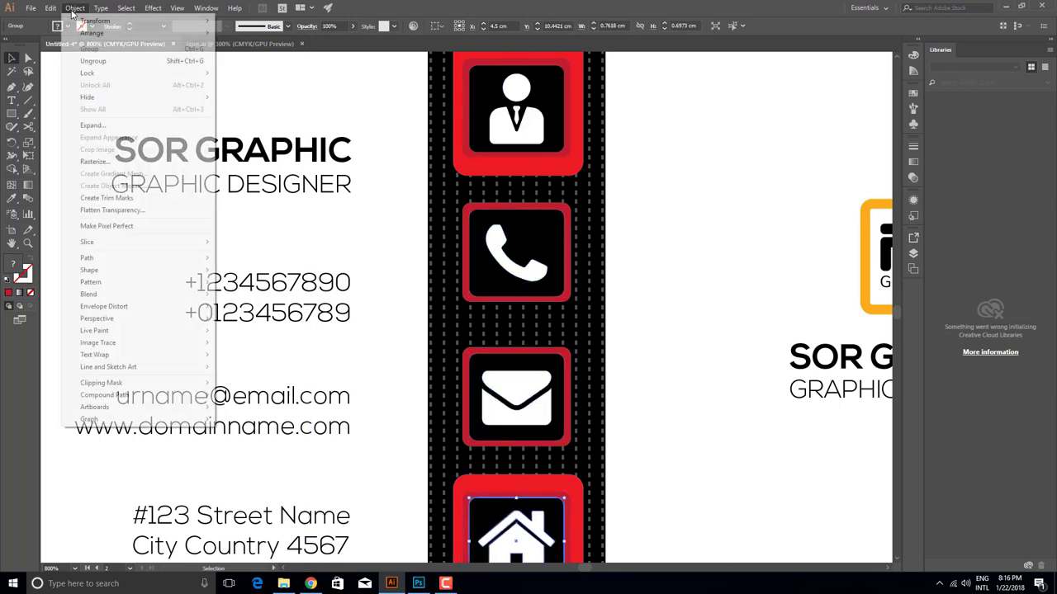
click(105, 64)
Step: Ungroup the person icon and fill its black square light blue
click(554, 149)
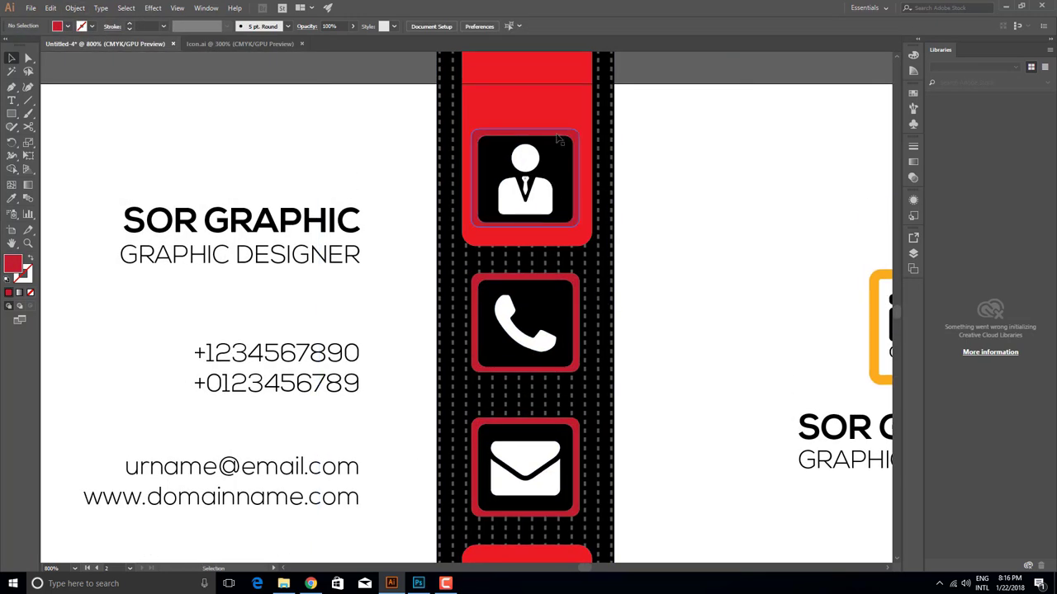
click(487, 169)
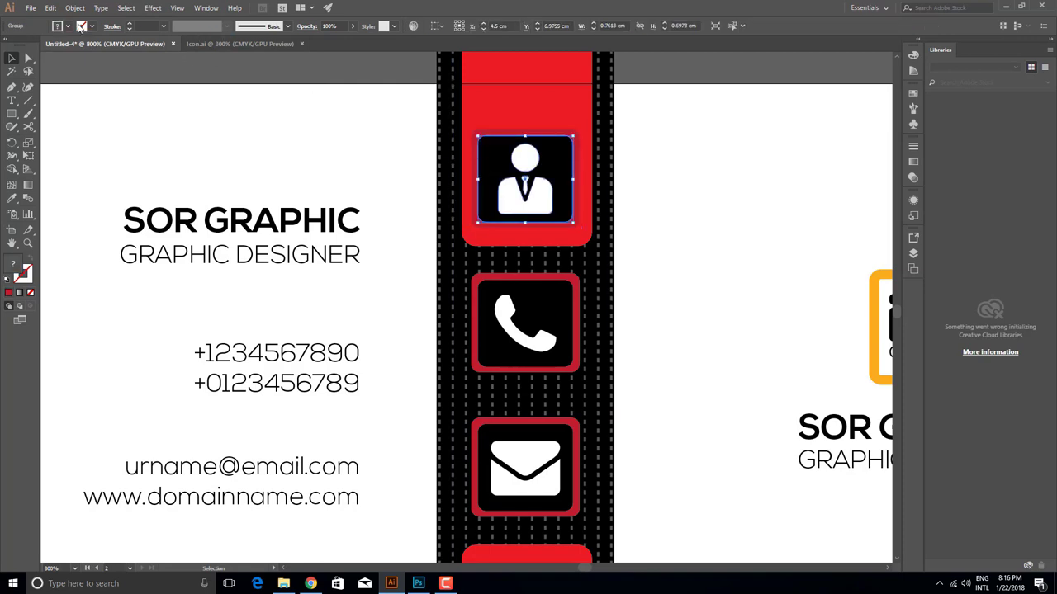
click(68, 26)
click(60, 46)
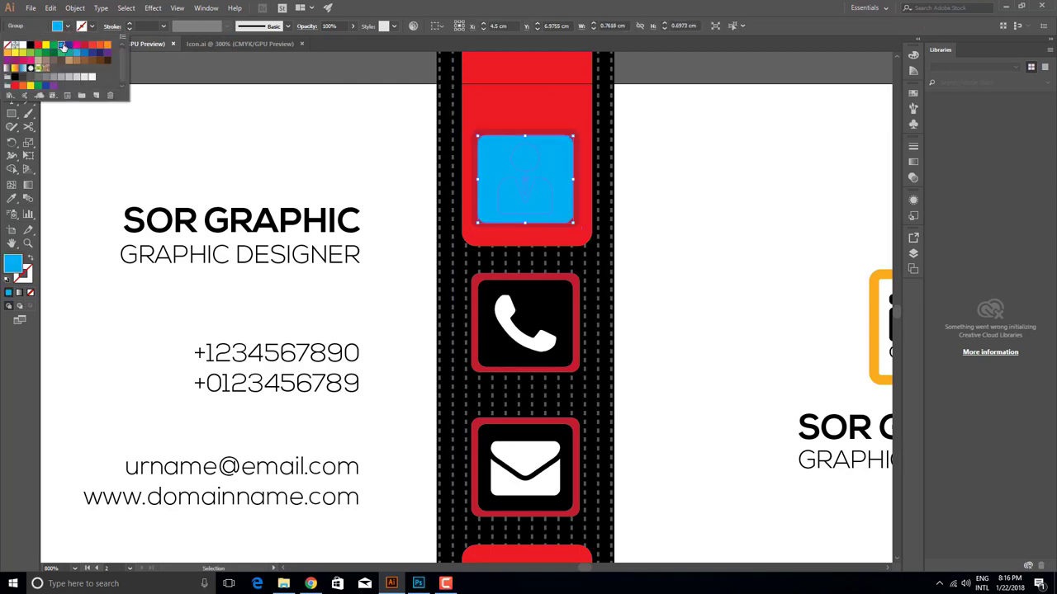
key(a)
right_click(548, 193)
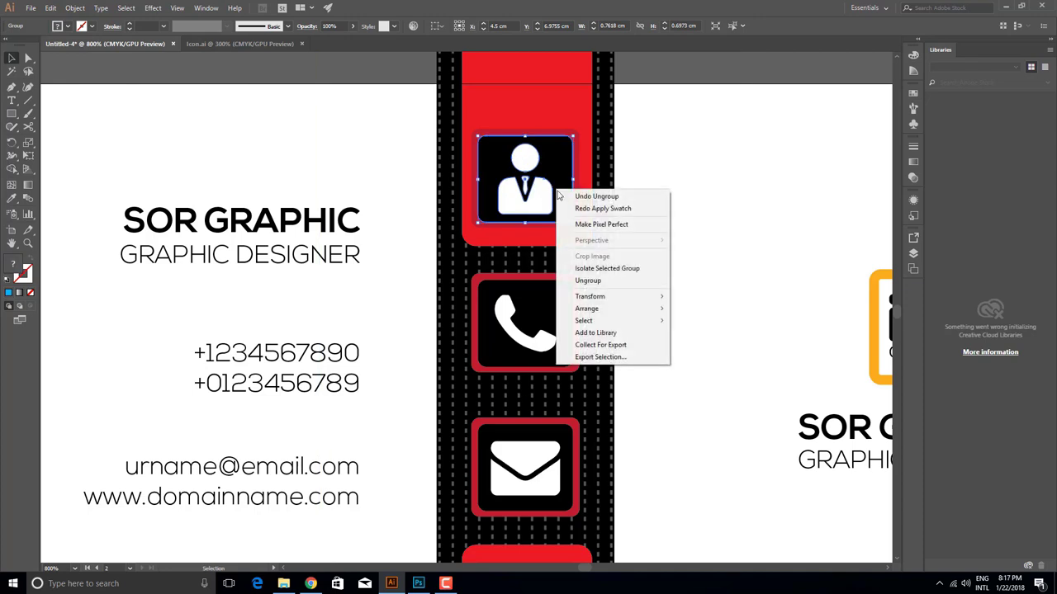
click(586, 281)
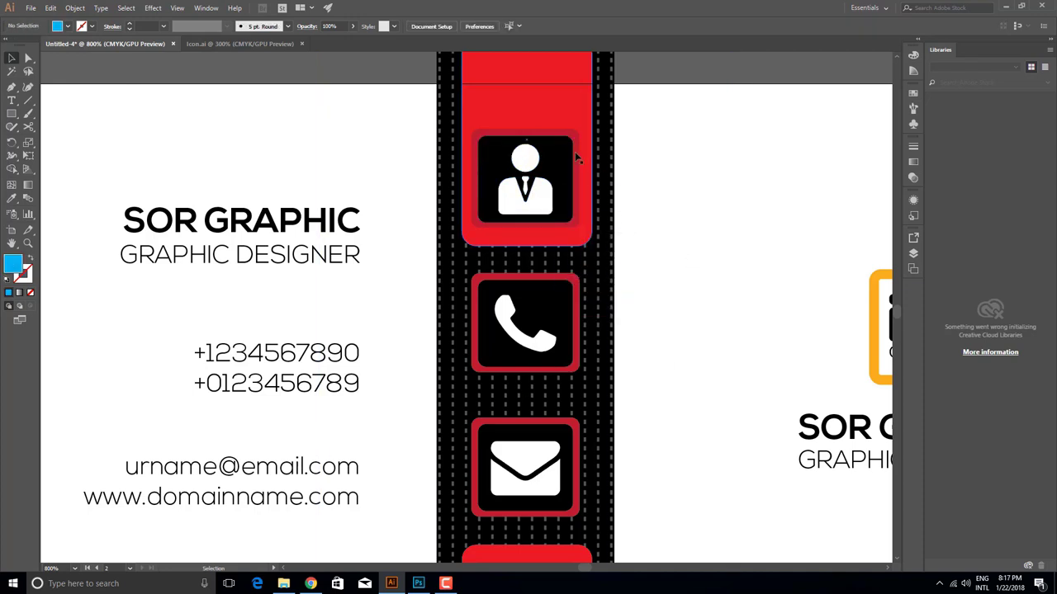
click(68, 26)
click(60, 49)
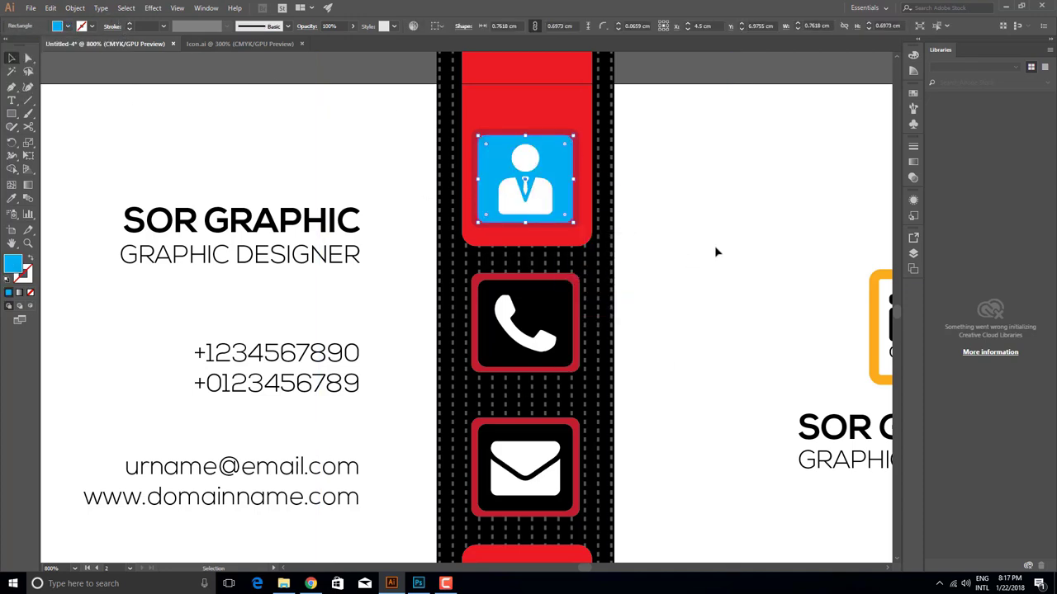
Step: Eyedropper the light blue onto the person frame and darken it to 09A0CE
click(576, 223)
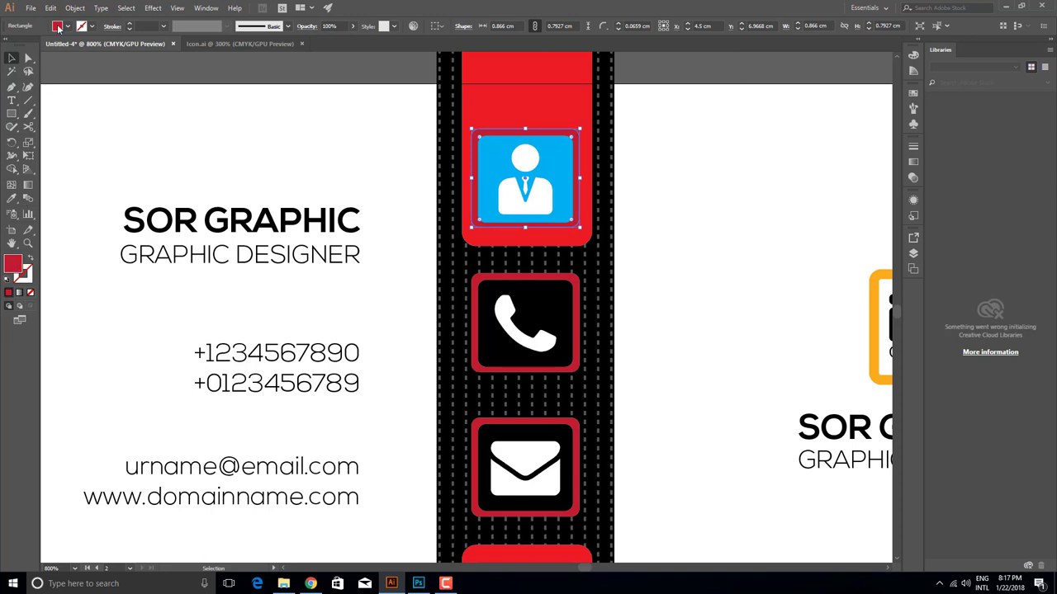
click(12, 198)
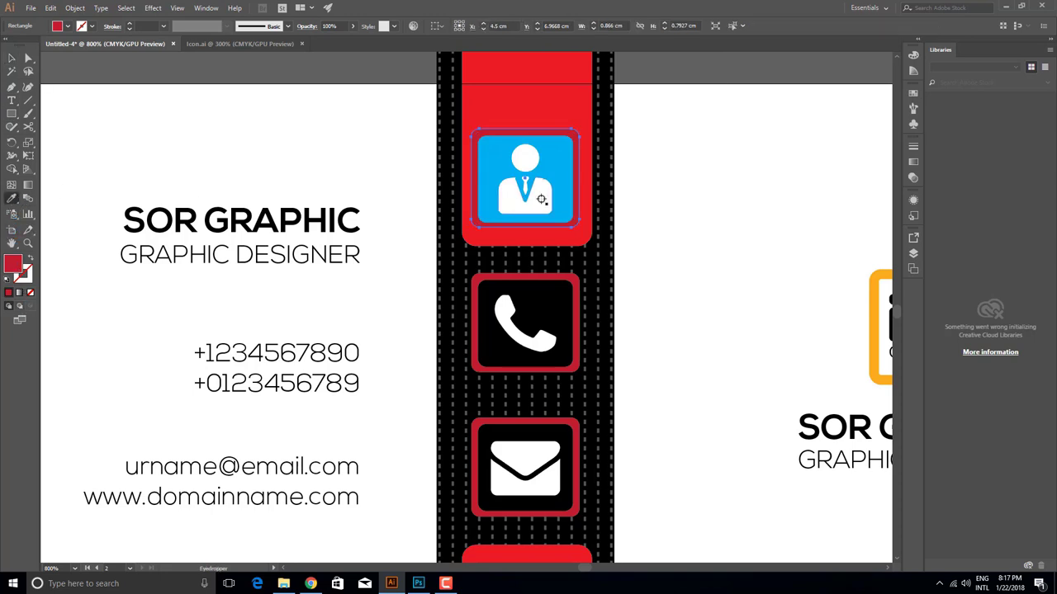
click(499, 148)
double_click(14, 264)
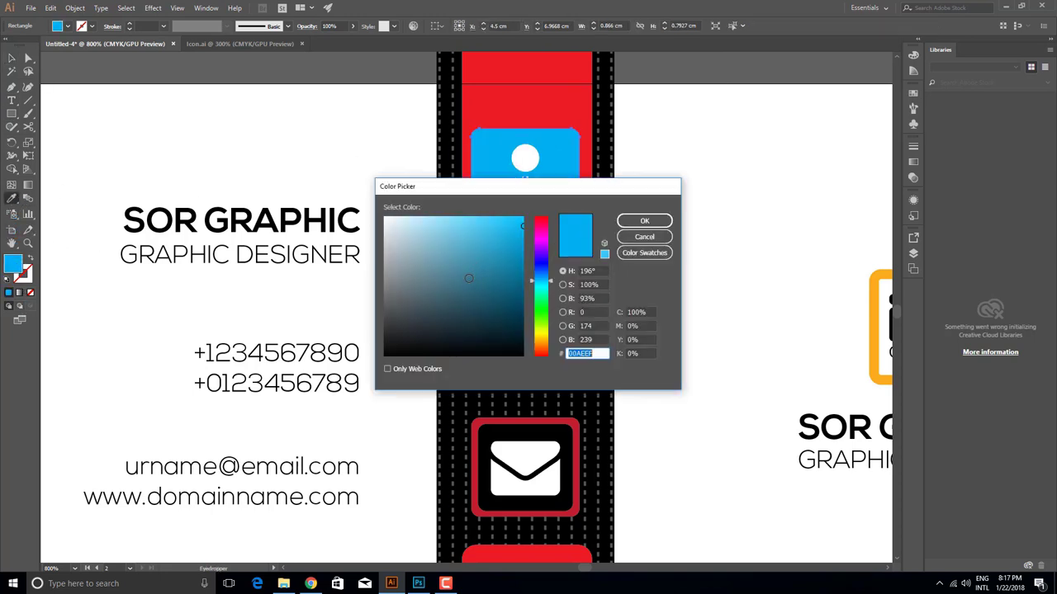
drag(521, 225, 522, 241)
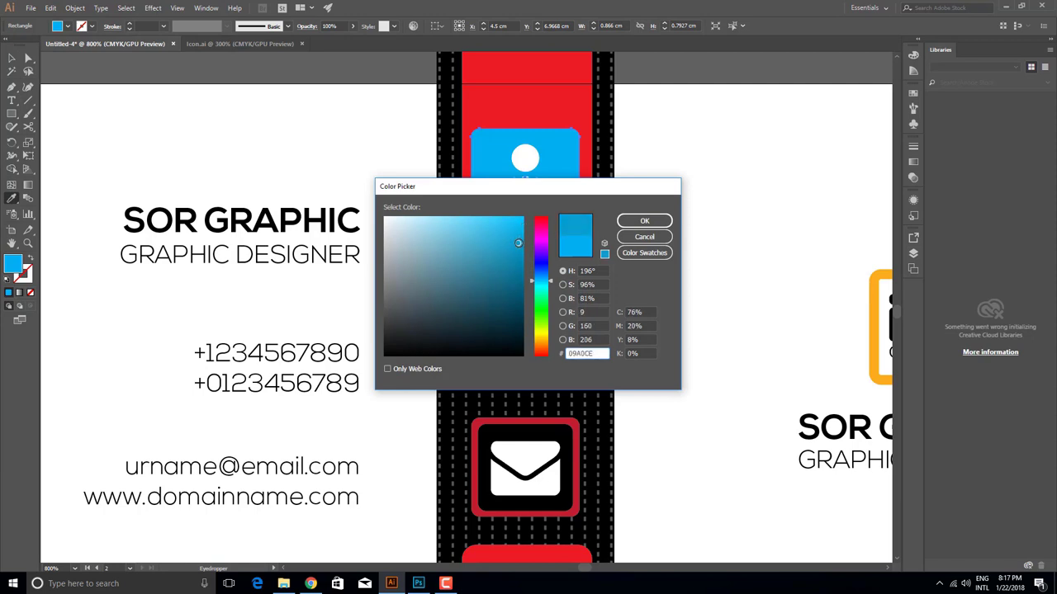
click(644, 221)
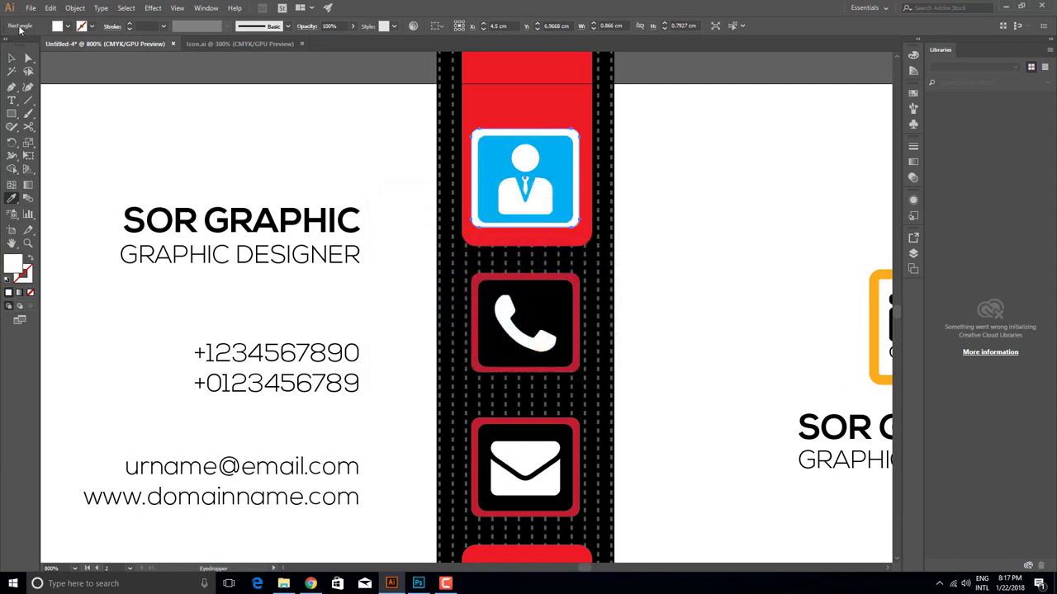
click(13, 57)
click(674, 276)
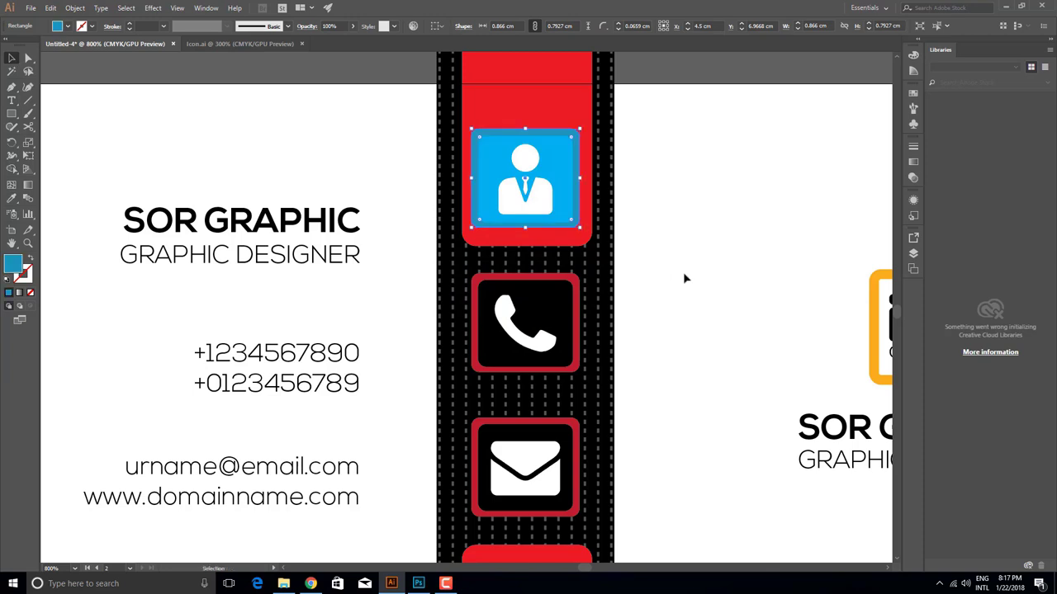
scroll(661, 290, down, 1)
click(542, 278)
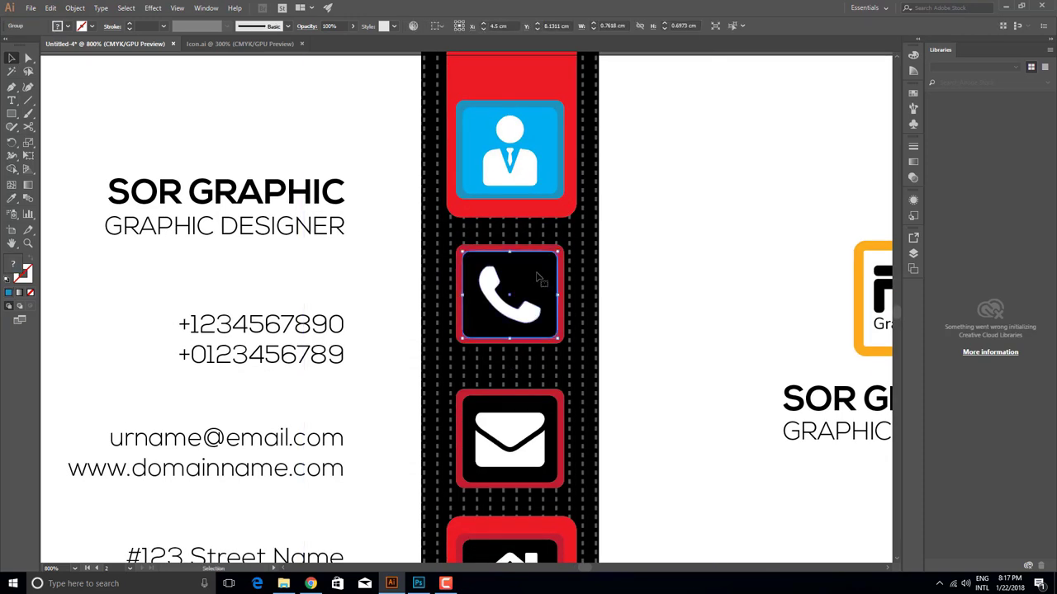
Step: Ungroup the phone icon and fill its square light green
right_click(477, 302)
click(506, 397)
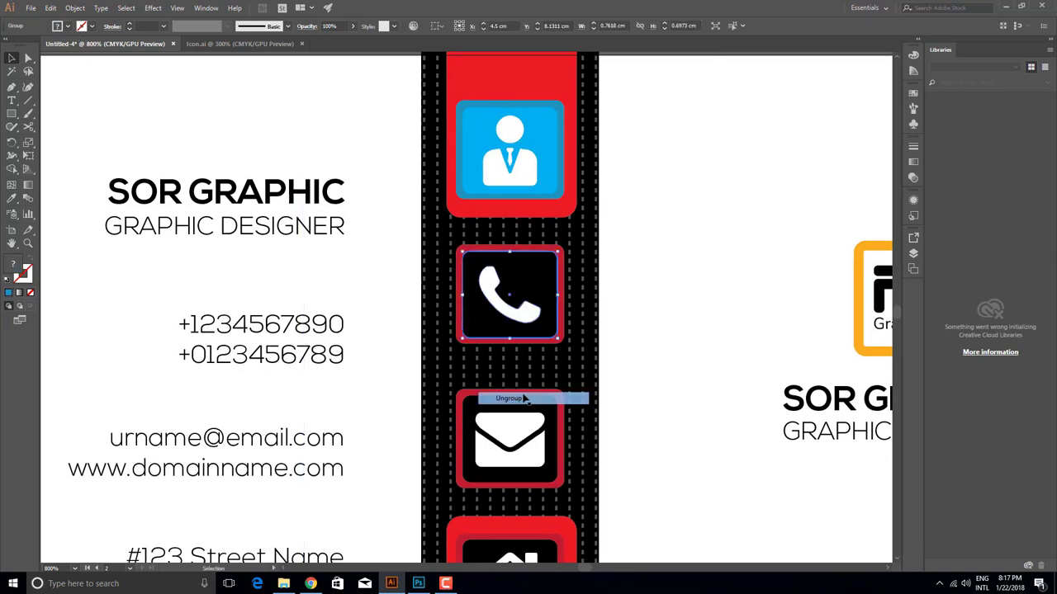
click(544, 296)
click(68, 27)
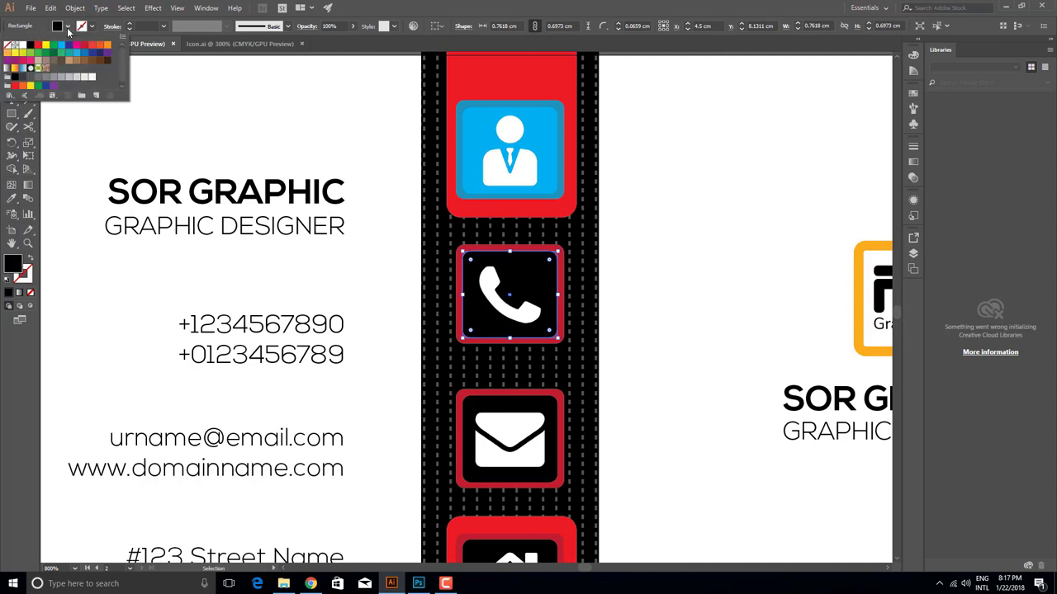
click(46, 52)
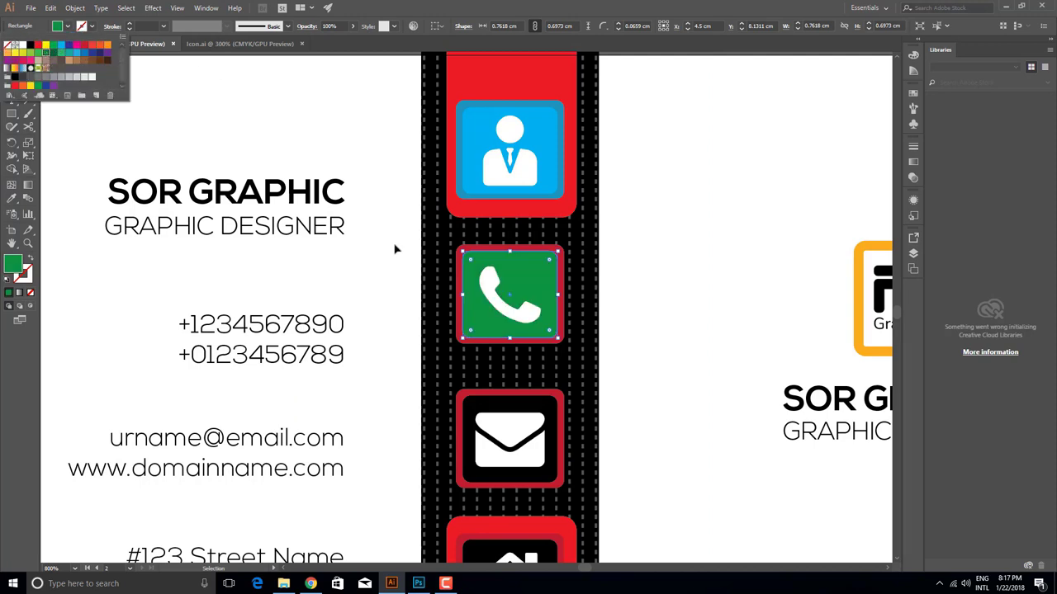
click(45, 68)
click(689, 336)
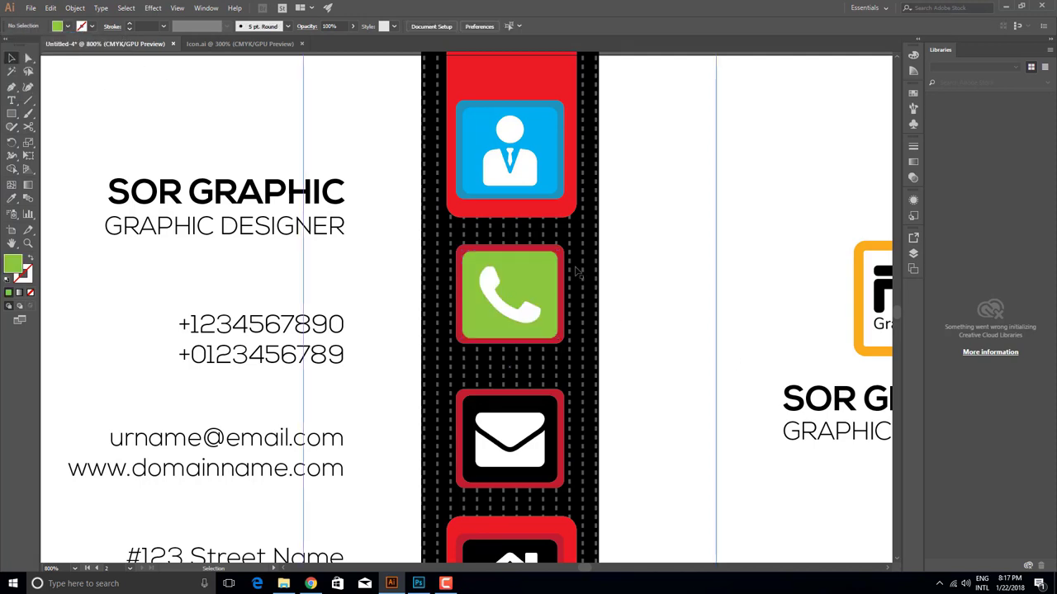
Step: Fill the red frame around the phone icon dark green
click(562, 259)
click(68, 31)
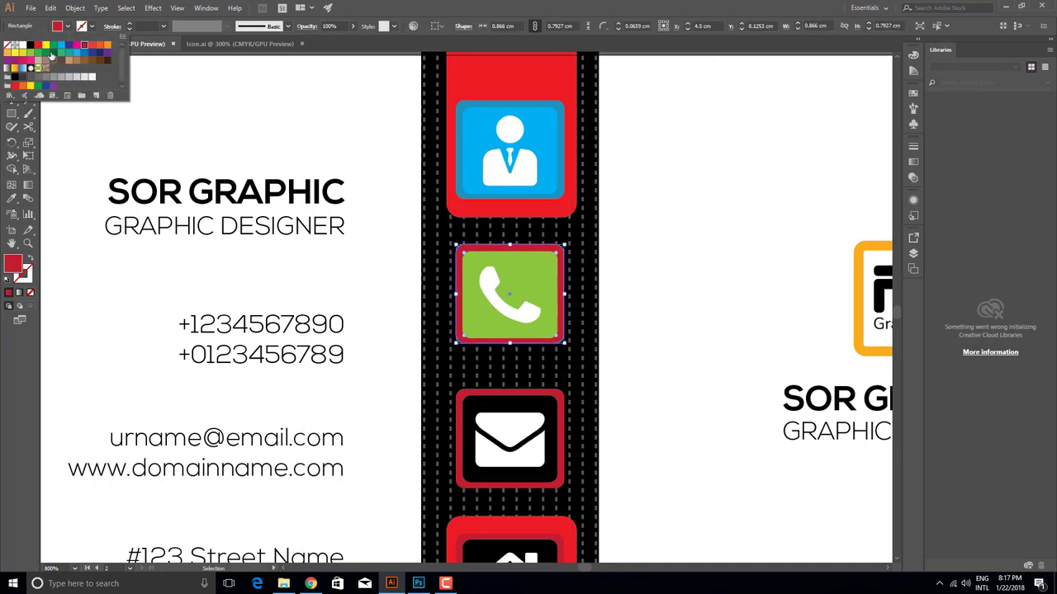
click(48, 52)
click(686, 307)
scroll(533, 338, down, 2)
Step: Recolour the envelope frame crimson and the envelope icon group darker magenta
click(533, 338)
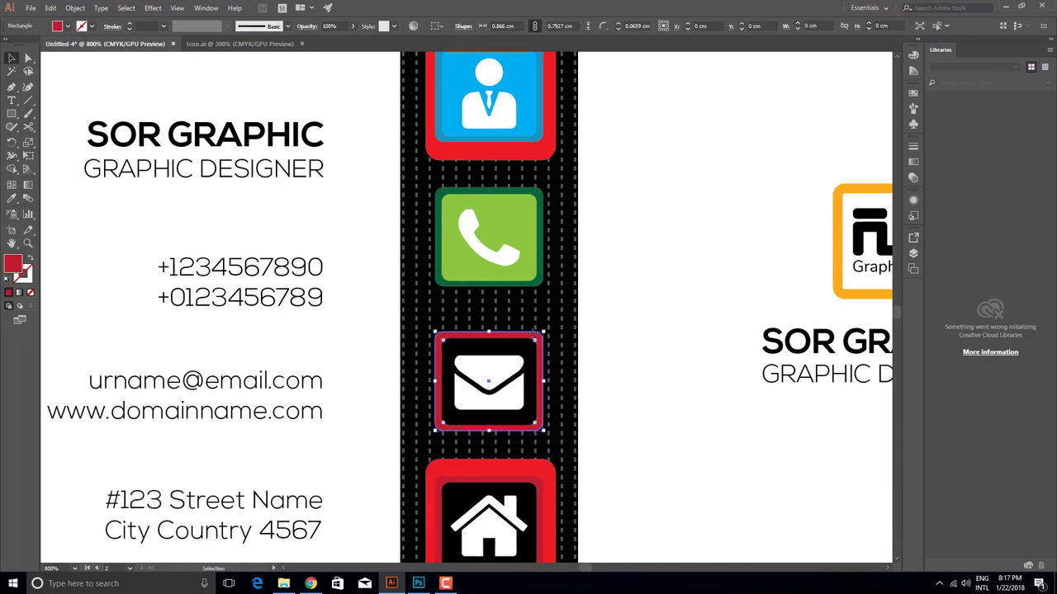
click(70, 26)
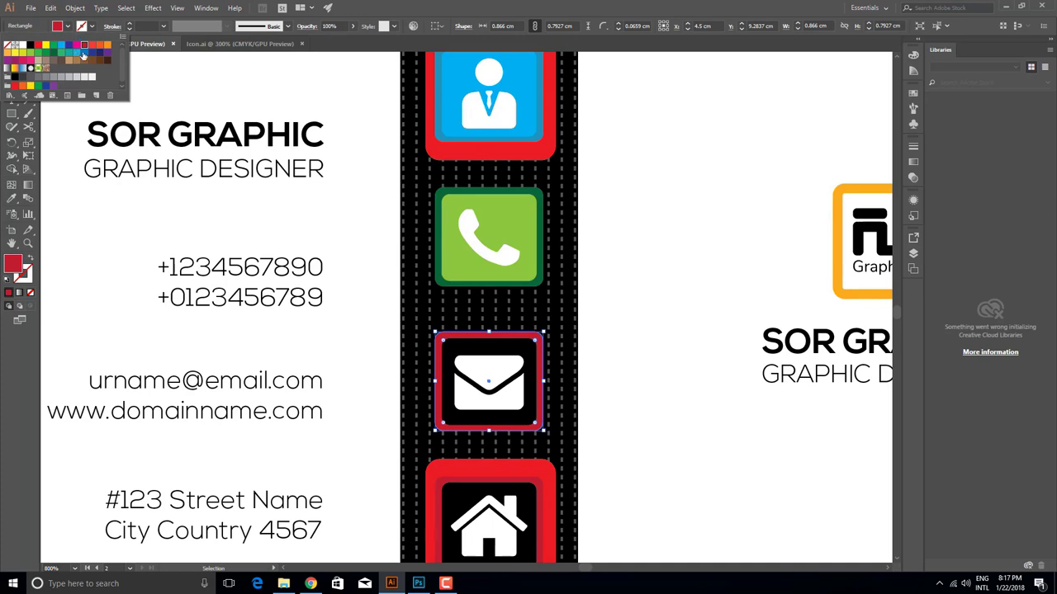
click(24, 61)
click(590, 328)
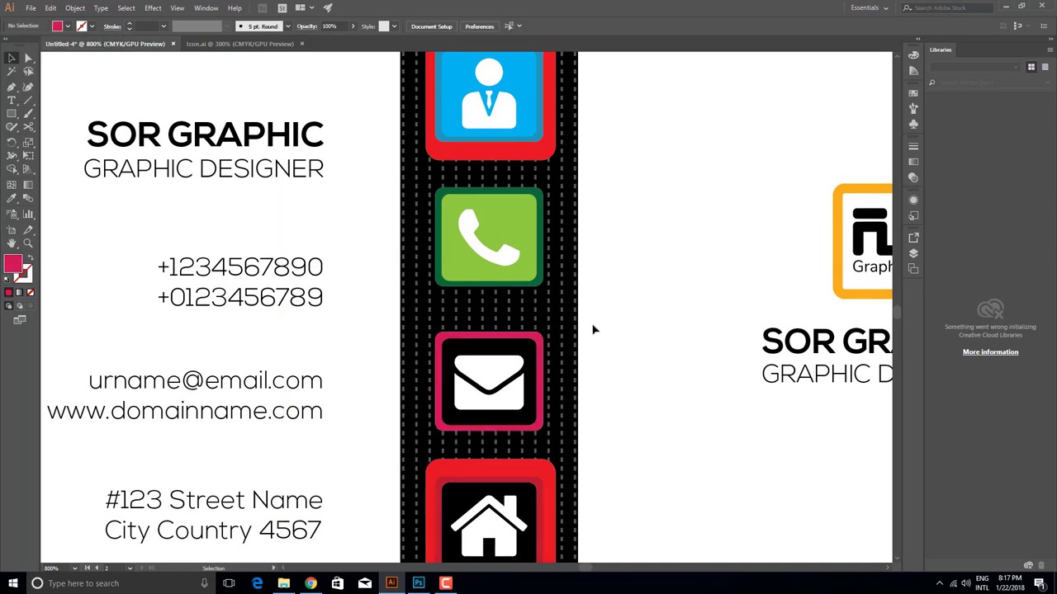
click(528, 351)
click(66, 28)
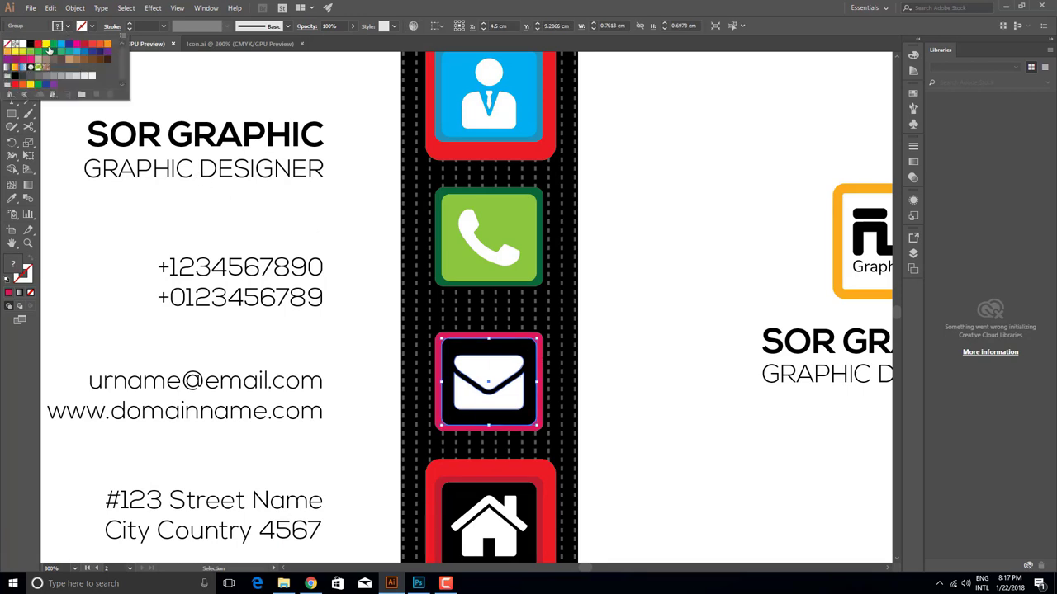
click(29, 63)
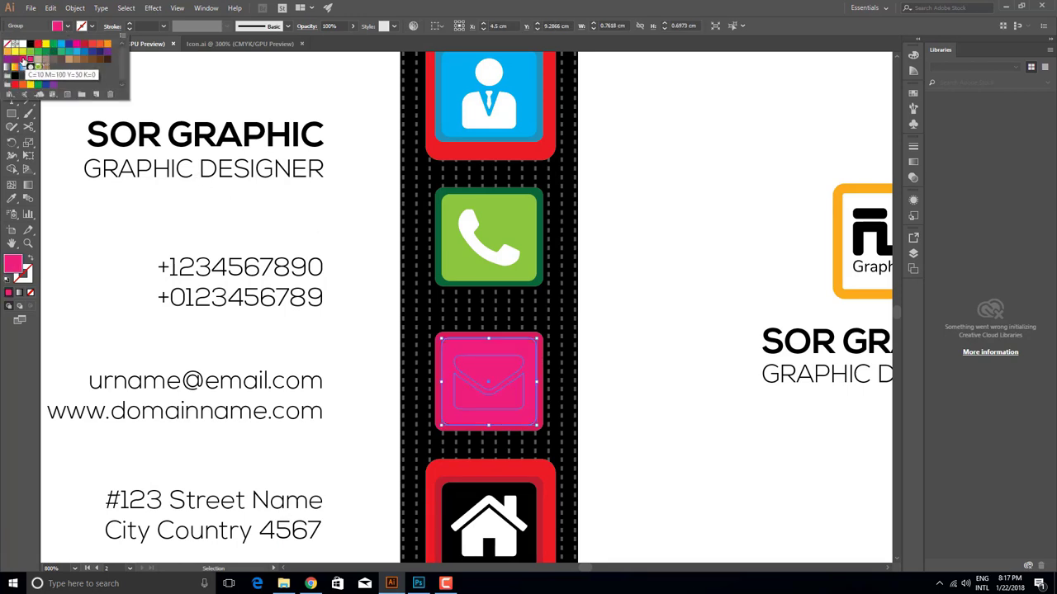
click(19, 60)
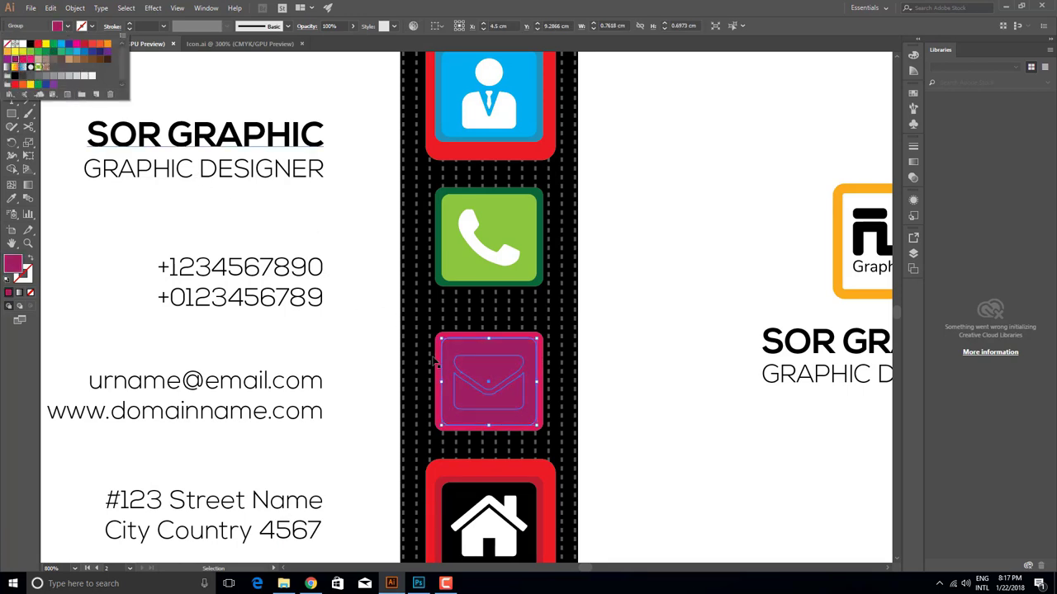
click(678, 390)
Step: Ungroup the envelope icon and fill the envelope symbol white
right_click(490, 370)
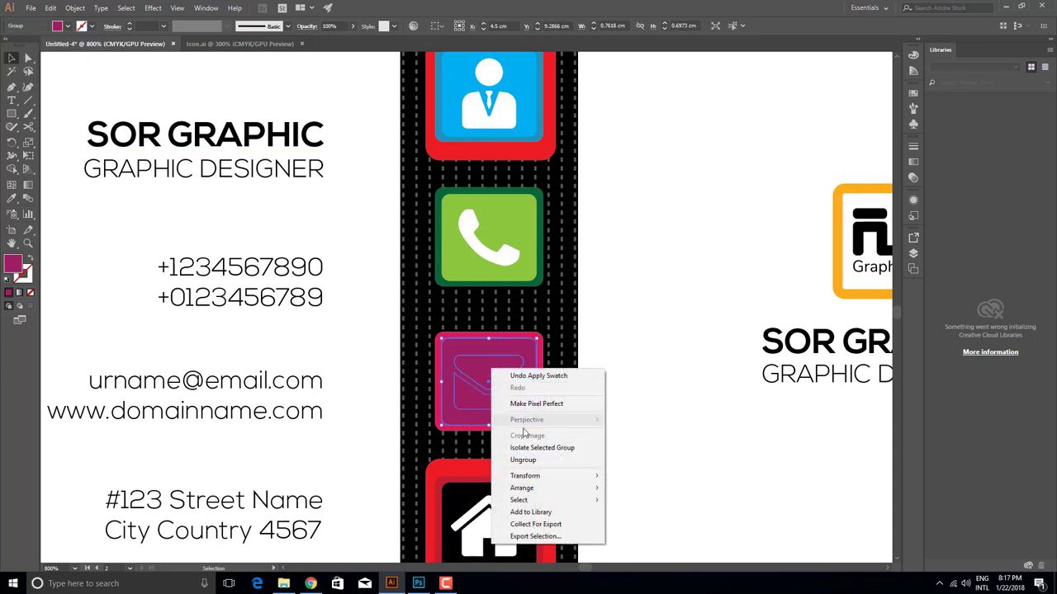
click(522, 461)
click(498, 410)
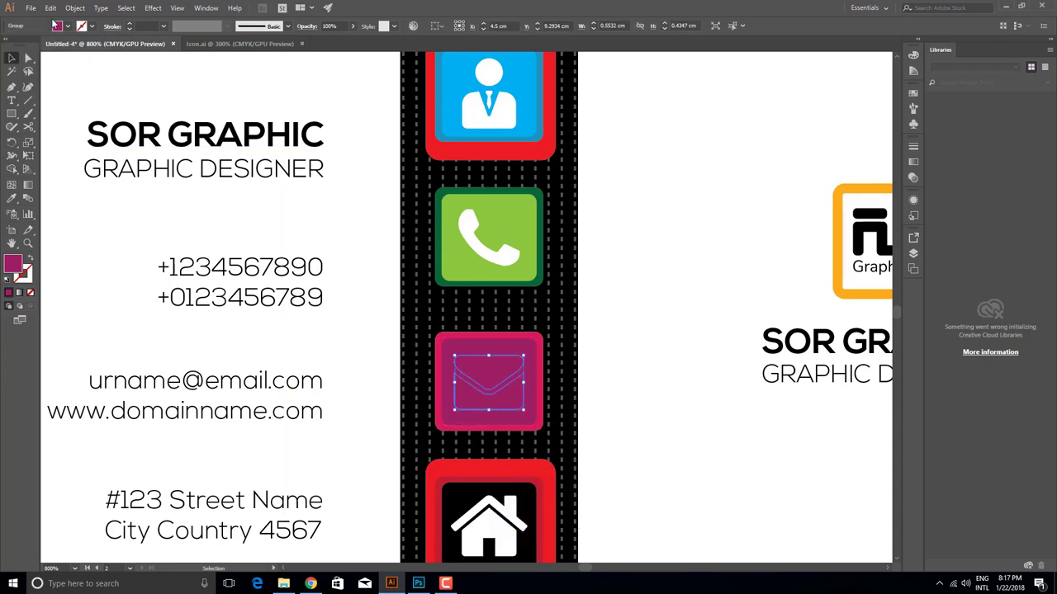
click(66, 27)
click(24, 48)
click(657, 334)
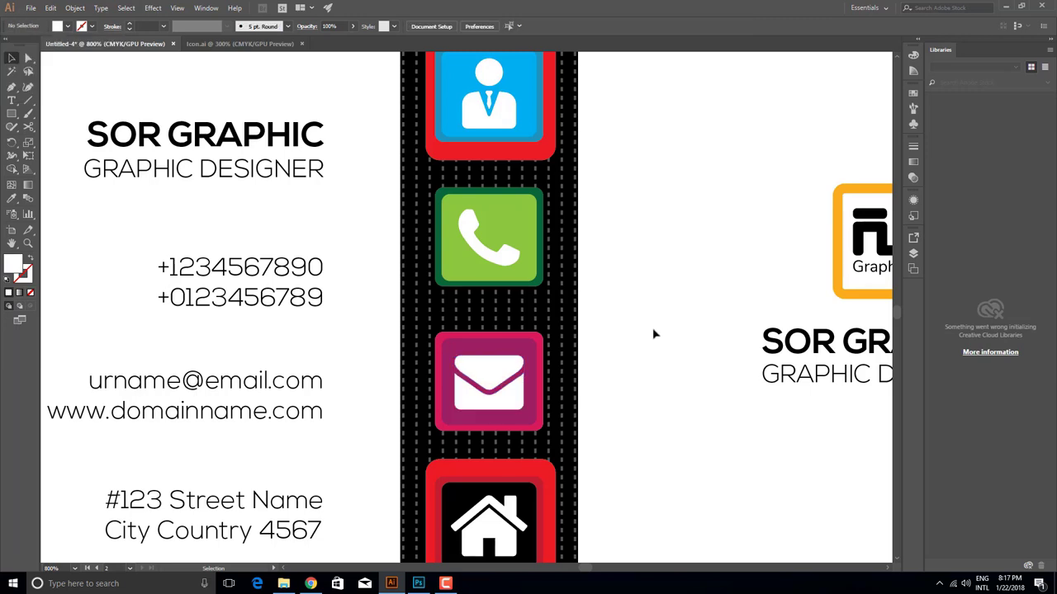
scroll(655, 334, down, 1)
Step: Draw a horizontal line below the name heading with a blue 0.25 pt stroke
drag(655, 335, 617, 328)
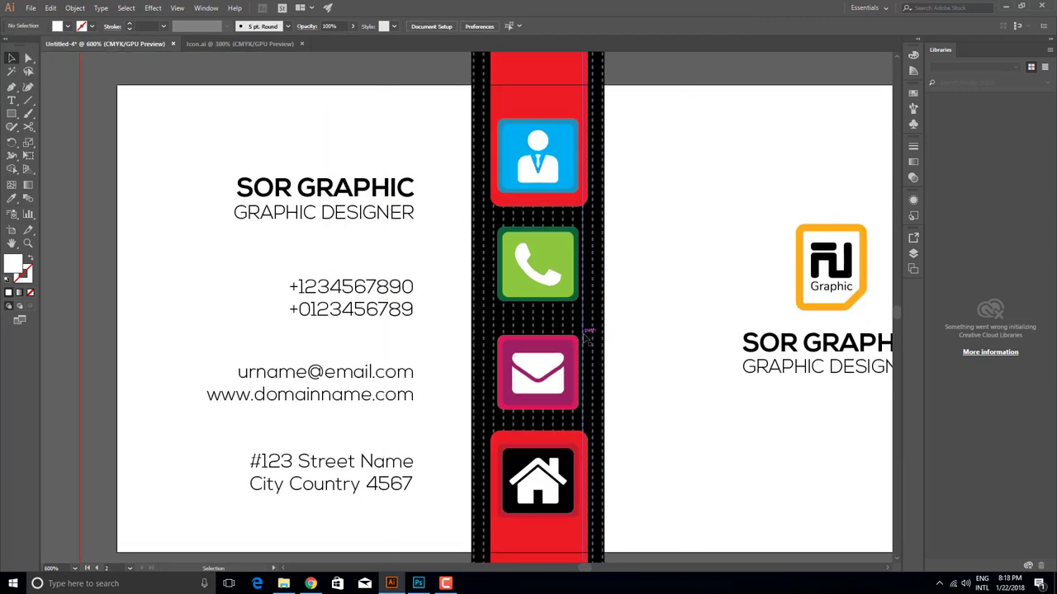
drag(649, 503, 662, 410)
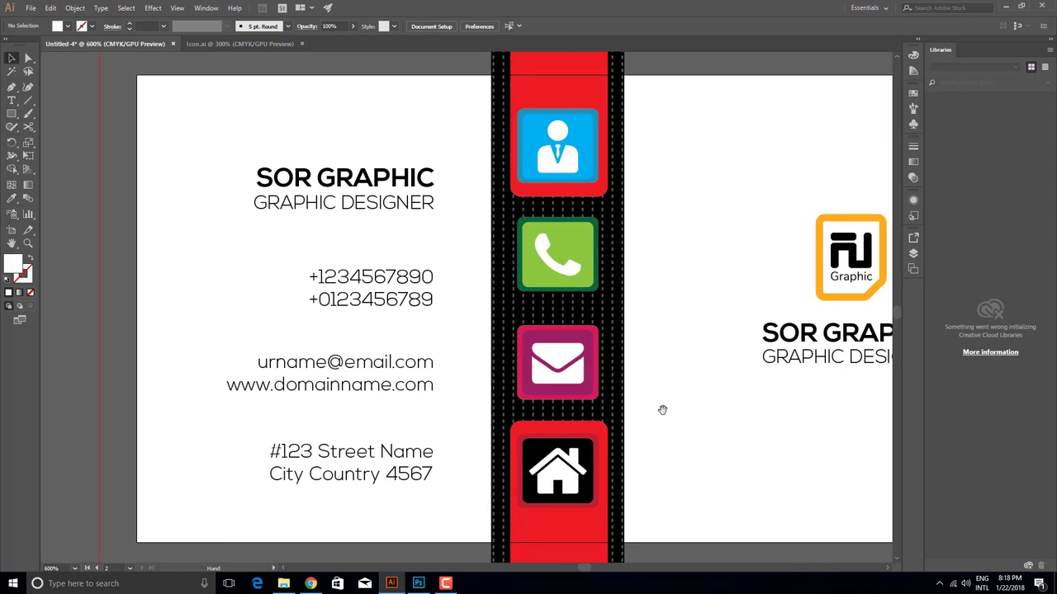
click(27, 102)
drag(431, 239, 289, 239)
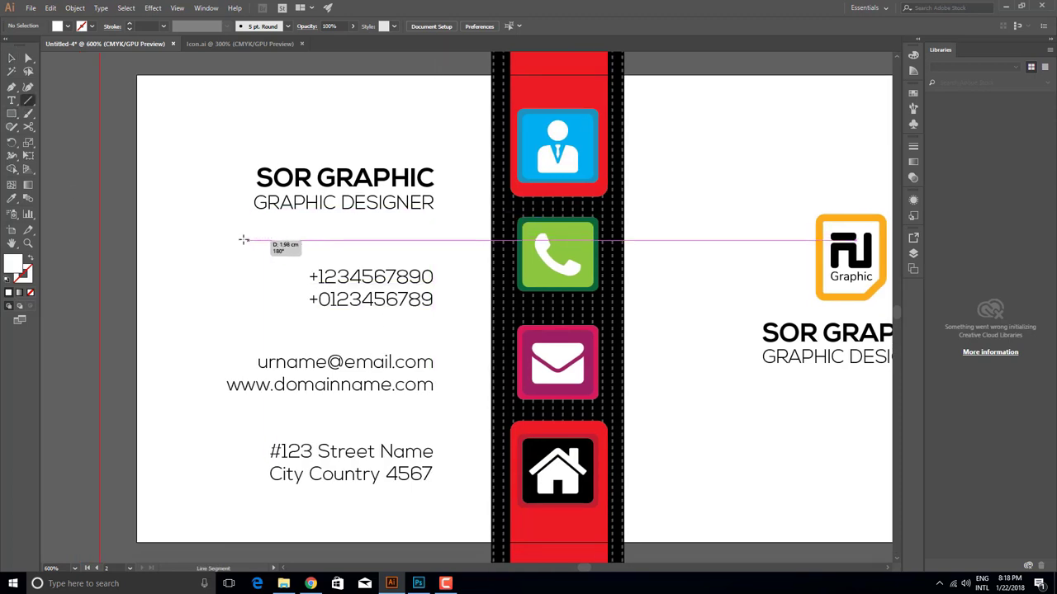
click(12, 59)
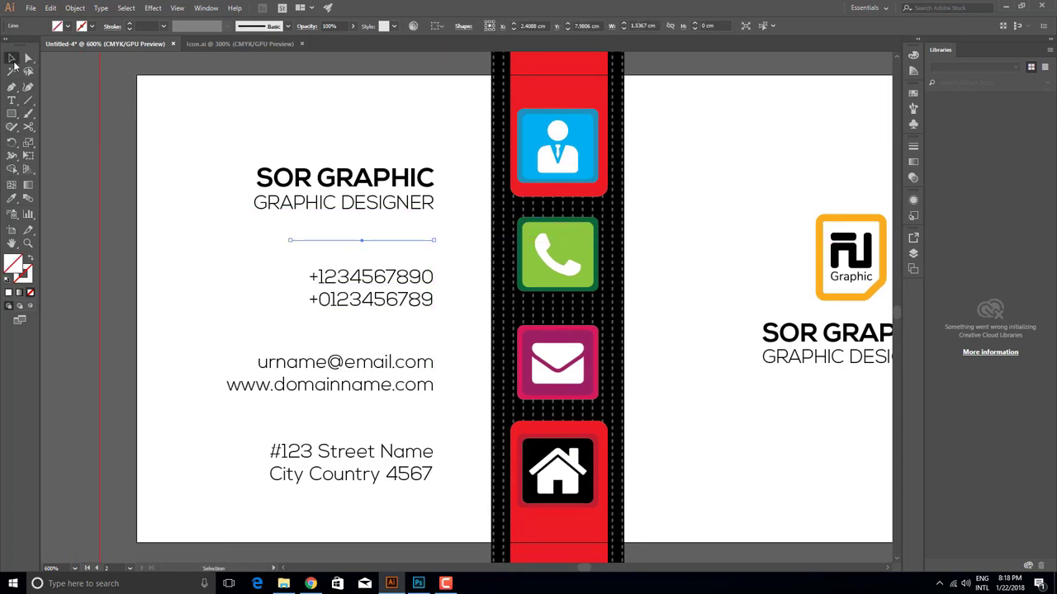
click(83, 28)
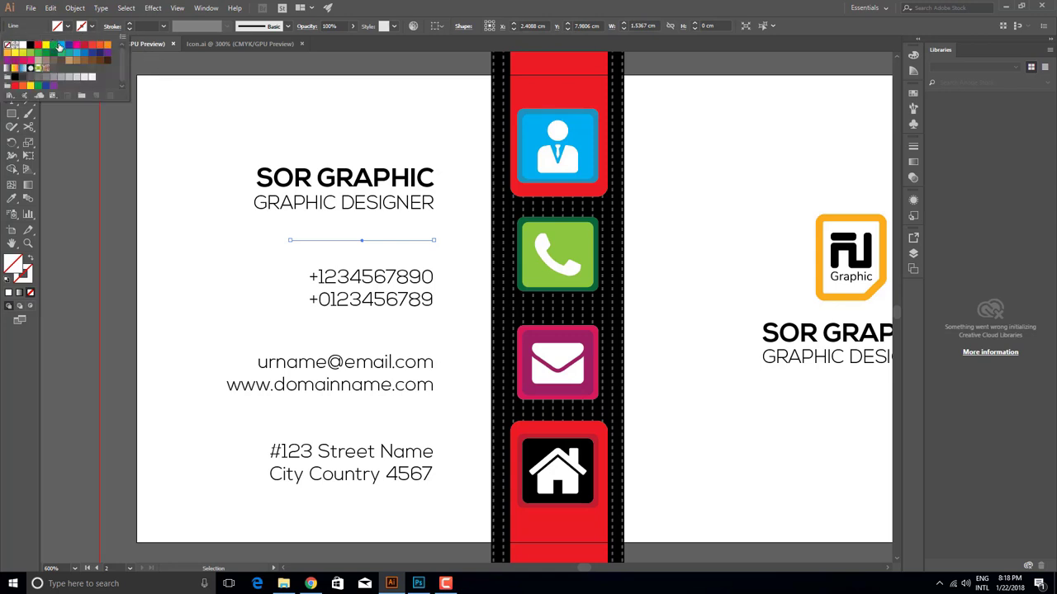
click(59, 45)
click(164, 25)
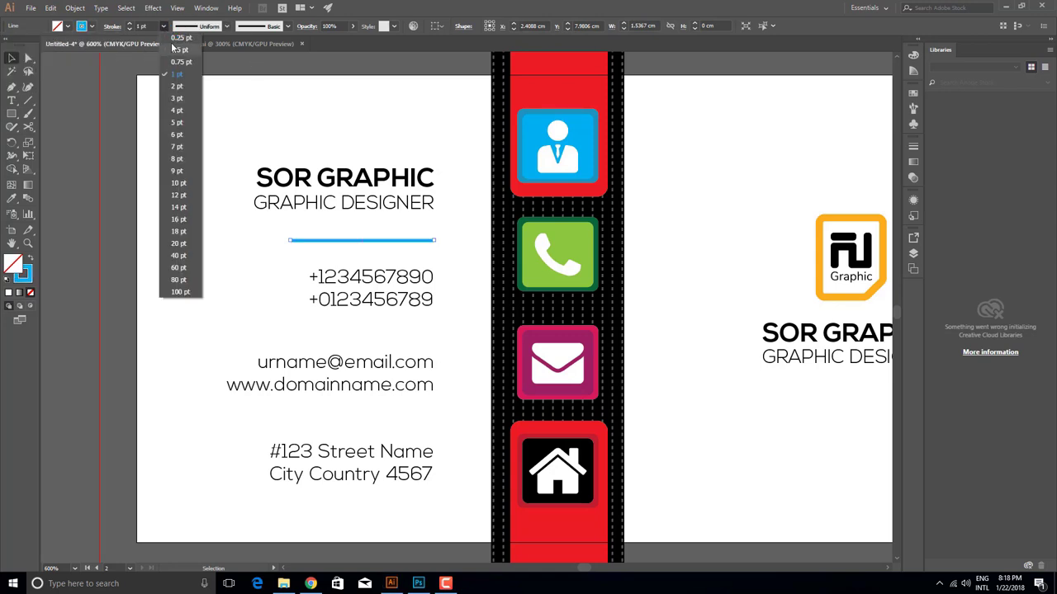
click(178, 38)
Step: Extend the line leftward and move the heading and line up together
drag(289, 242, 242, 240)
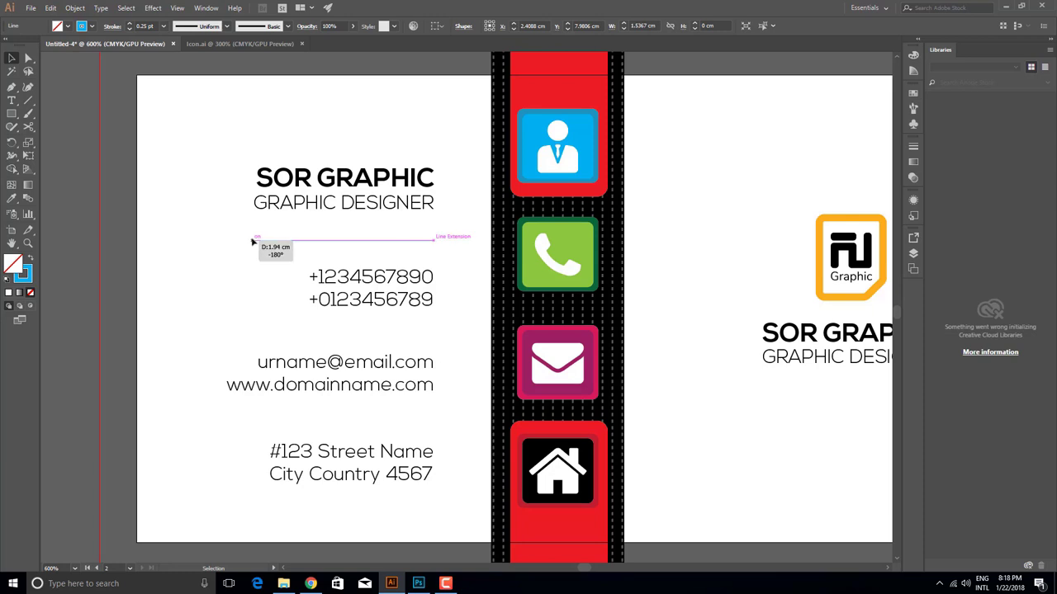
click(458, 245)
drag(296, 162, 291, 158)
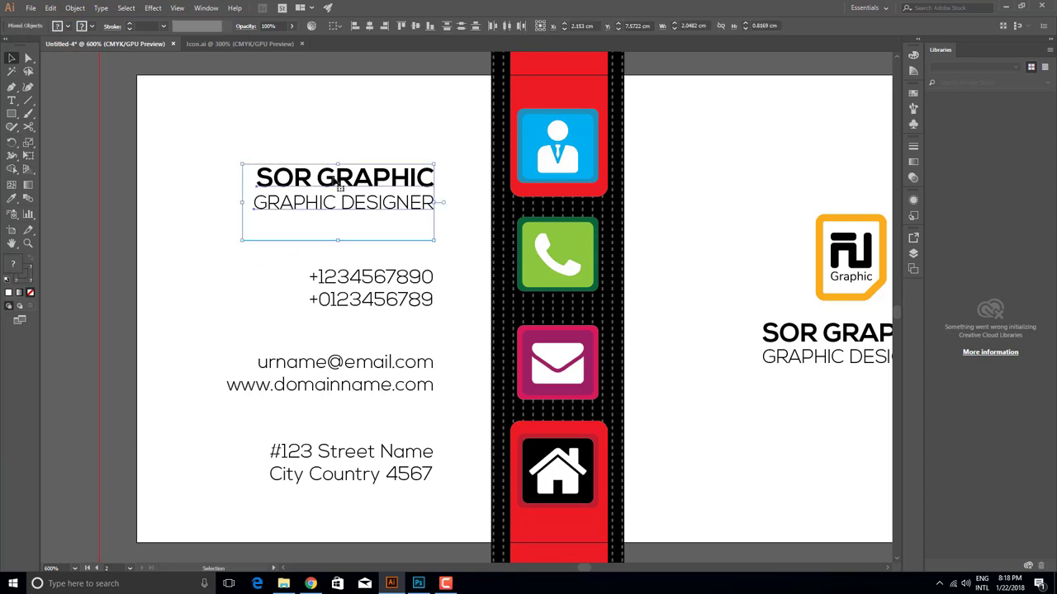
drag(434, 182, 433, 147)
click(452, 241)
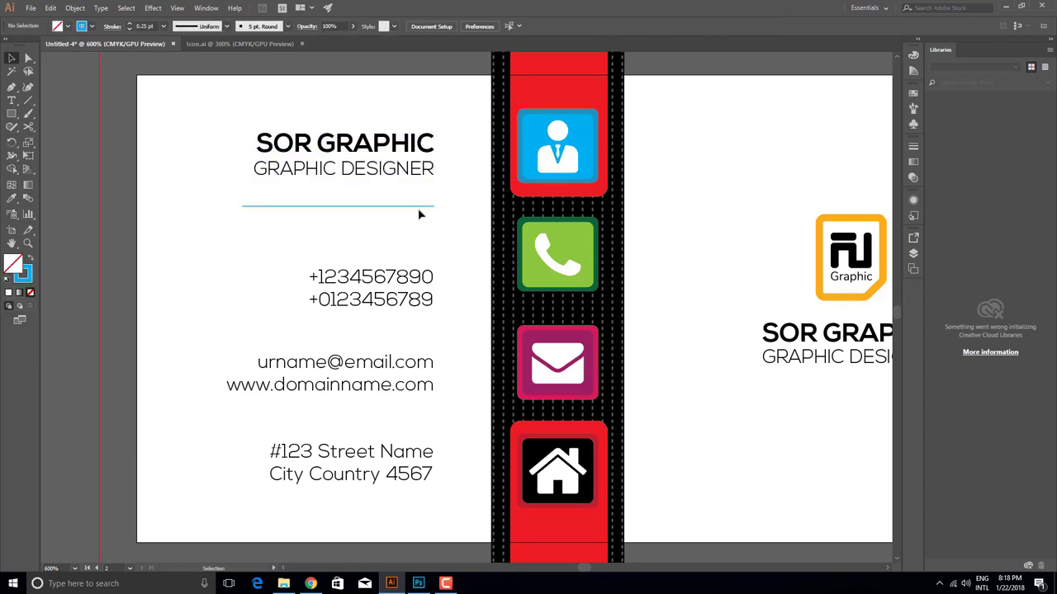
Step: Copy the line down and distribute the three dividers evenly, aligned to selection
drag(419, 210, 436, 416)
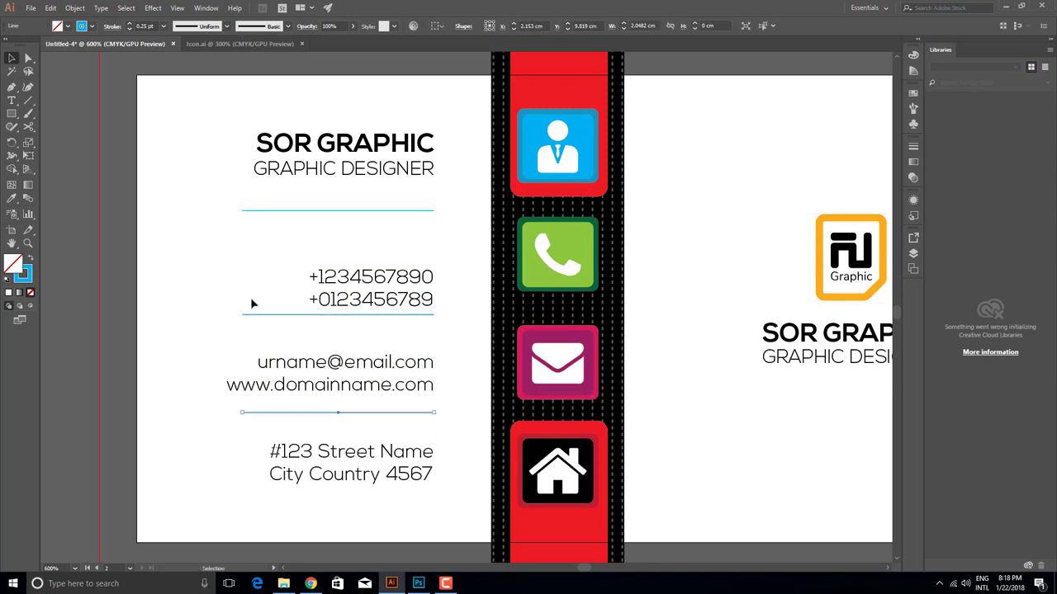
shift+click(263, 316)
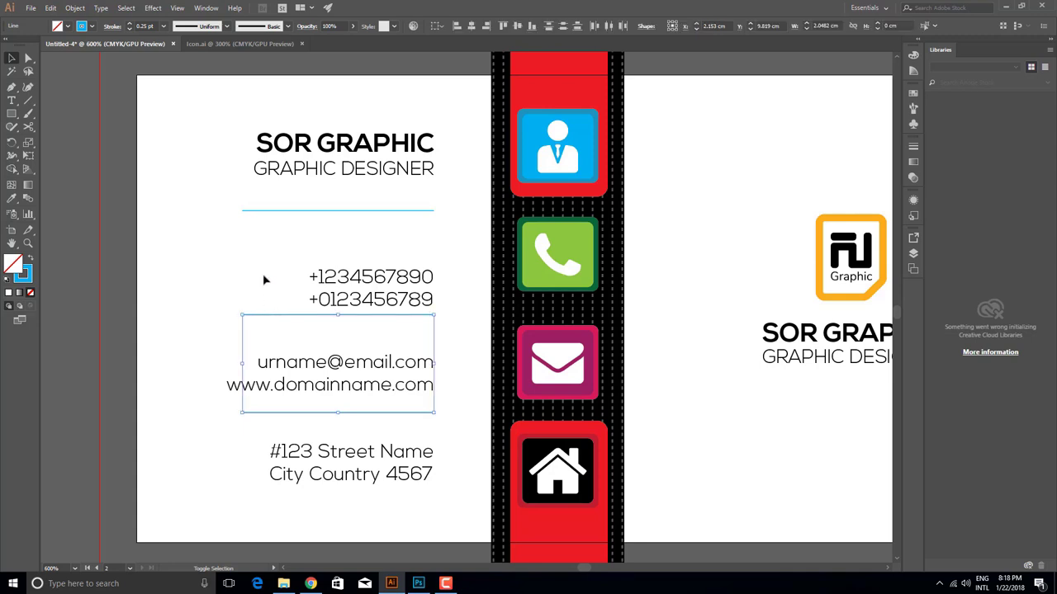
shift+click(278, 211)
click(437, 26)
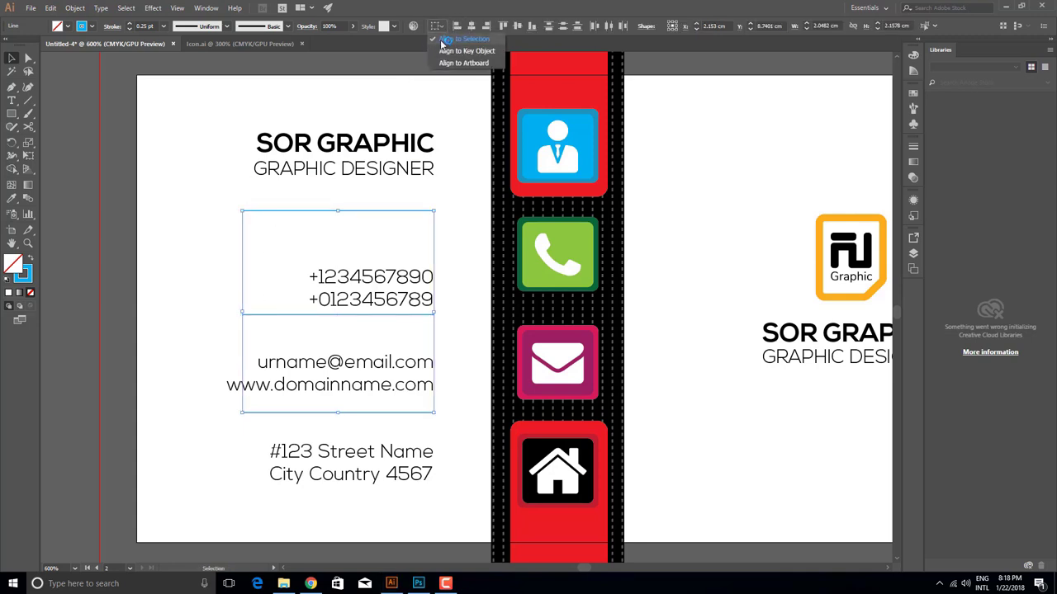
click(474, 39)
click(561, 29)
click(337, 251)
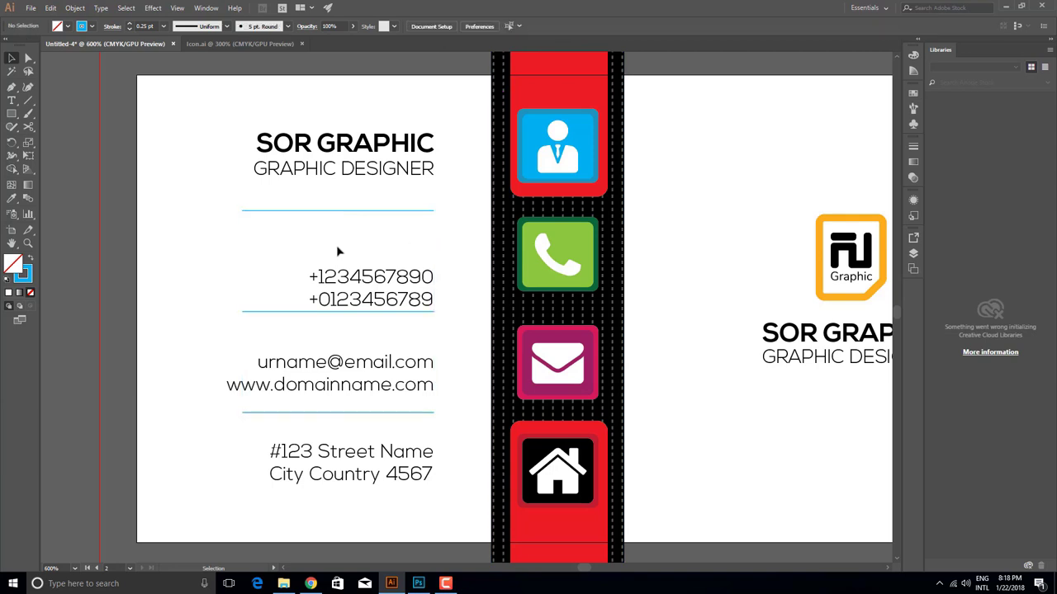
Step: Move the phone numbers up and color them green from the phone icon
drag(387, 281, 390, 256)
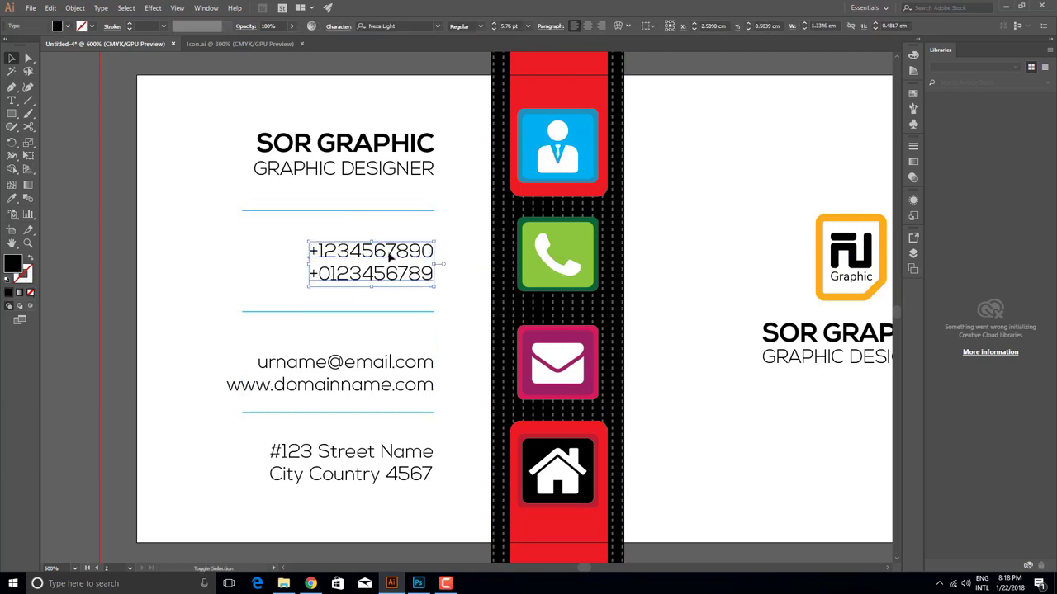
click(13, 200)
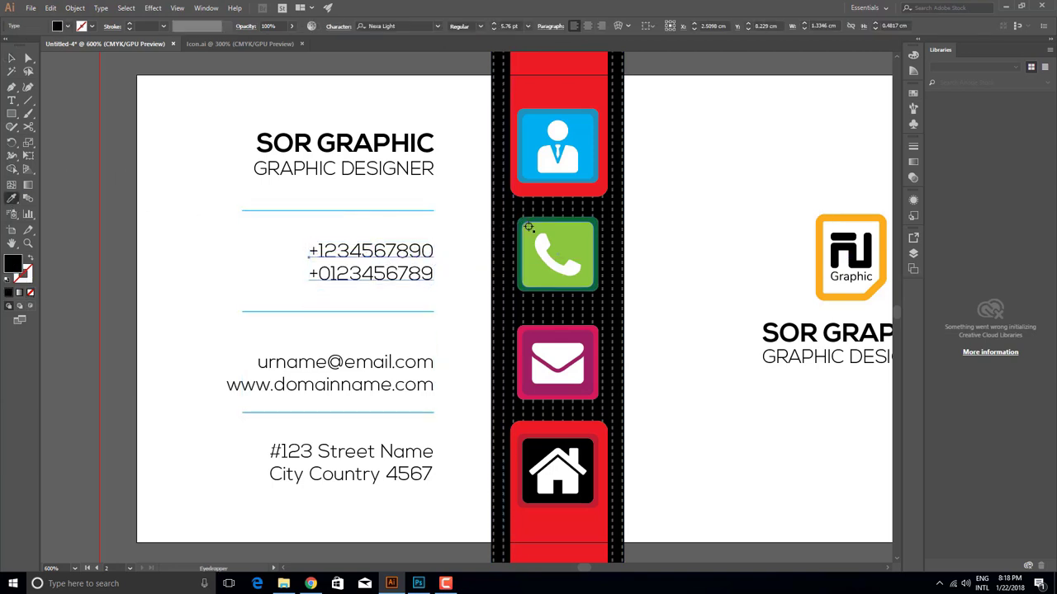
click(524, 236)
click(520, 231)
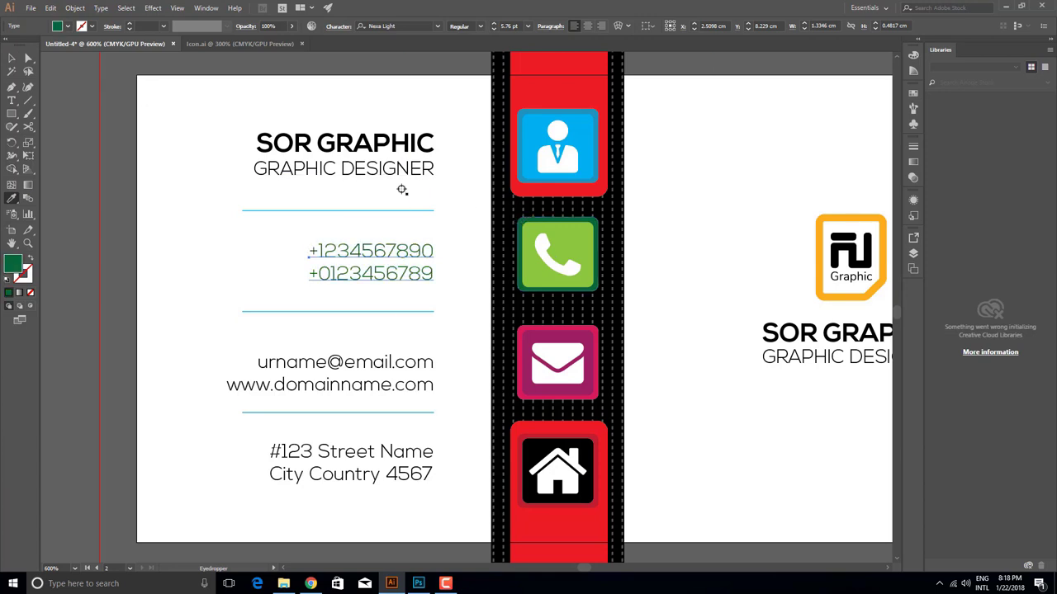
click(523, 233)
Step: Move the e-mail and website text up and color it magenta from the envelope icon
click(155, 187)
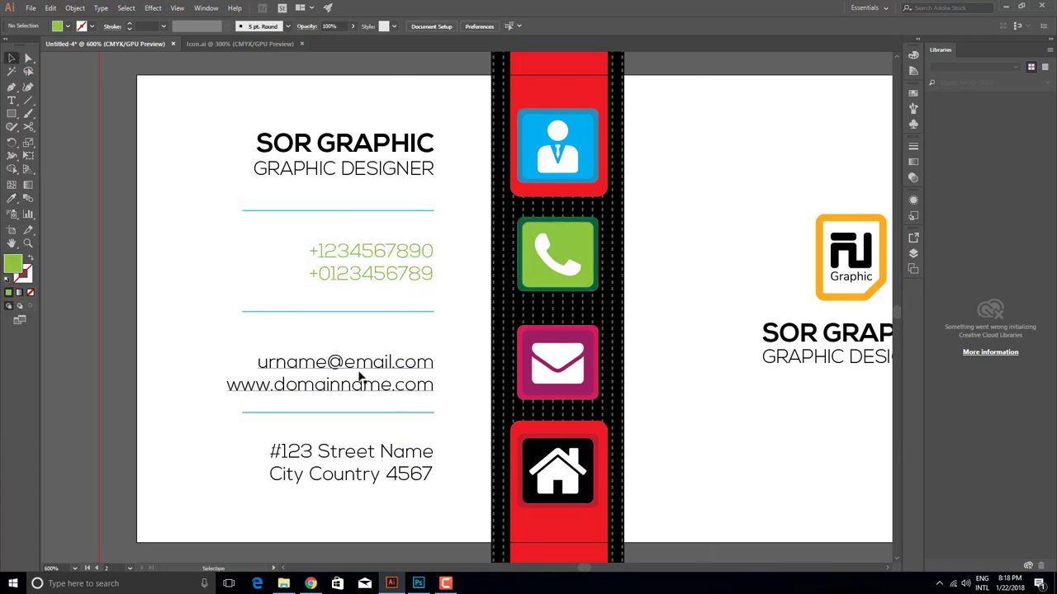
drag(363, 372, 363, 362)
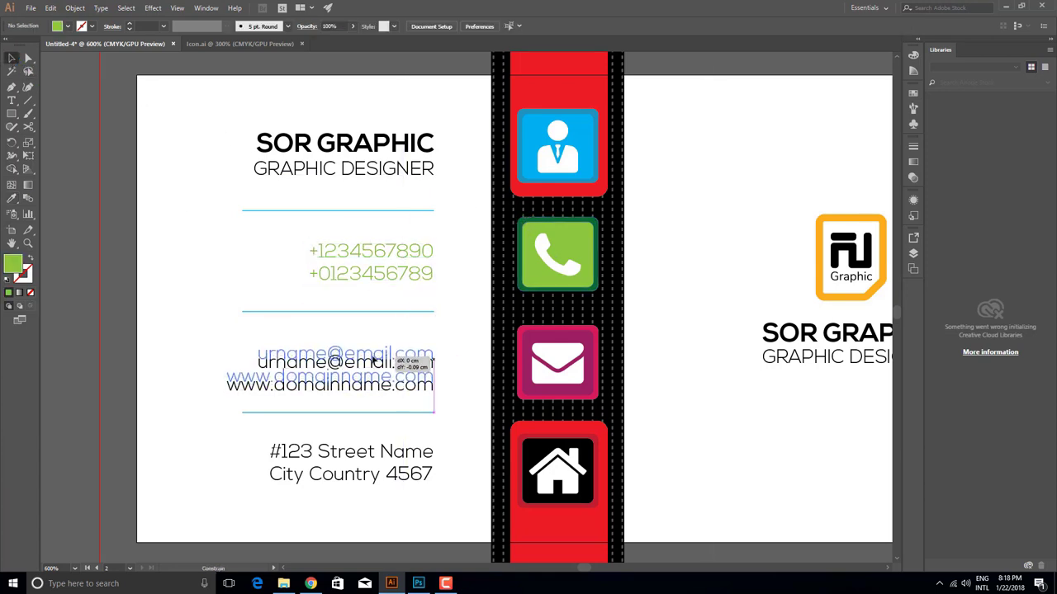
click(12, 198)
click(538, 334)
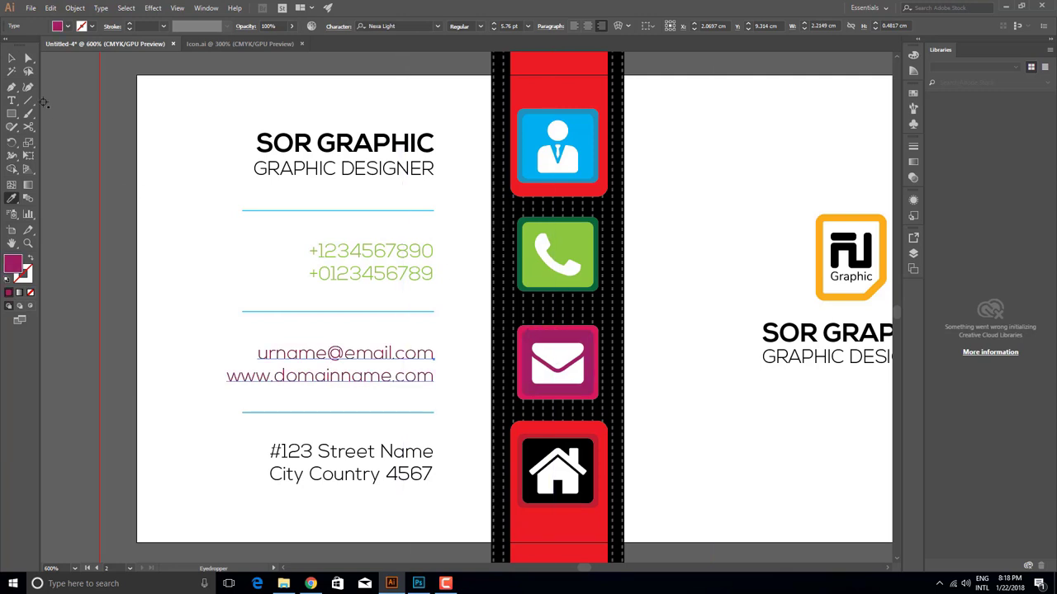
Step: Make the street address text black by sampling the GRAPHIC DESIGNER title
click(12, 58)
click(314, 450)
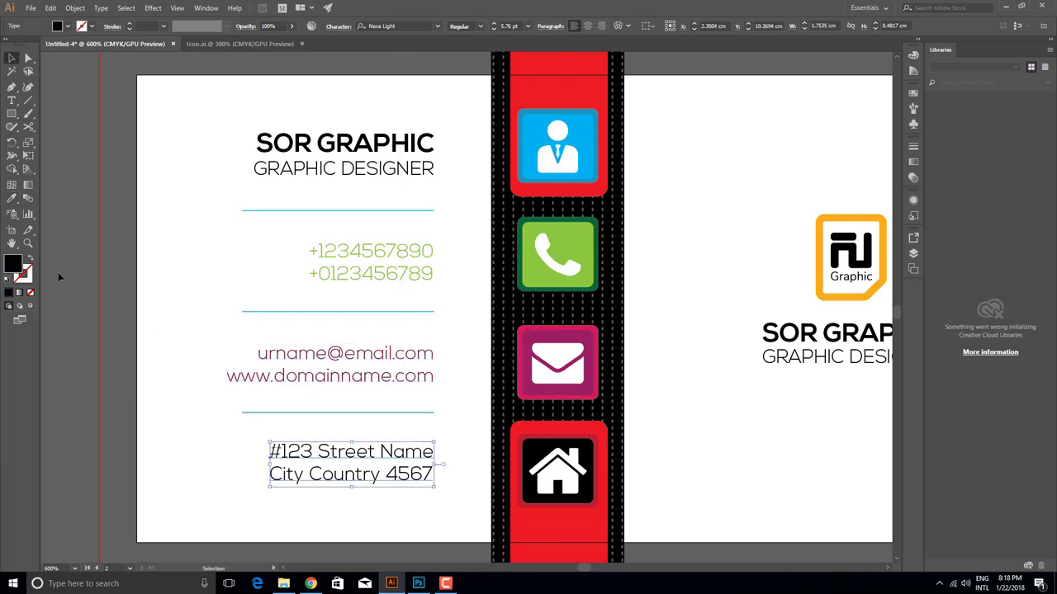
click(12, 198)
click(545, 521)
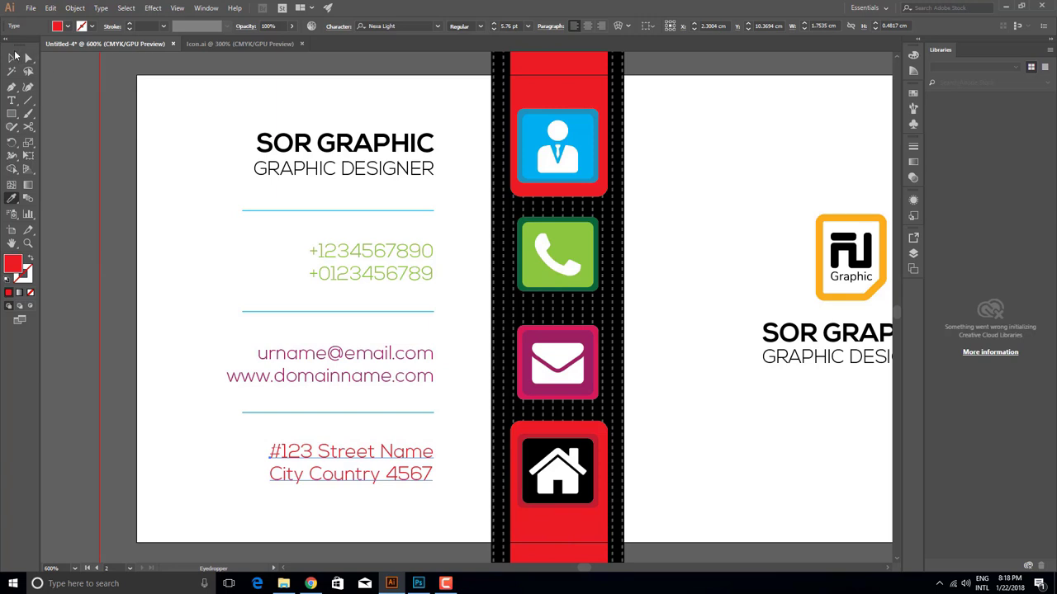
click(330, 170)
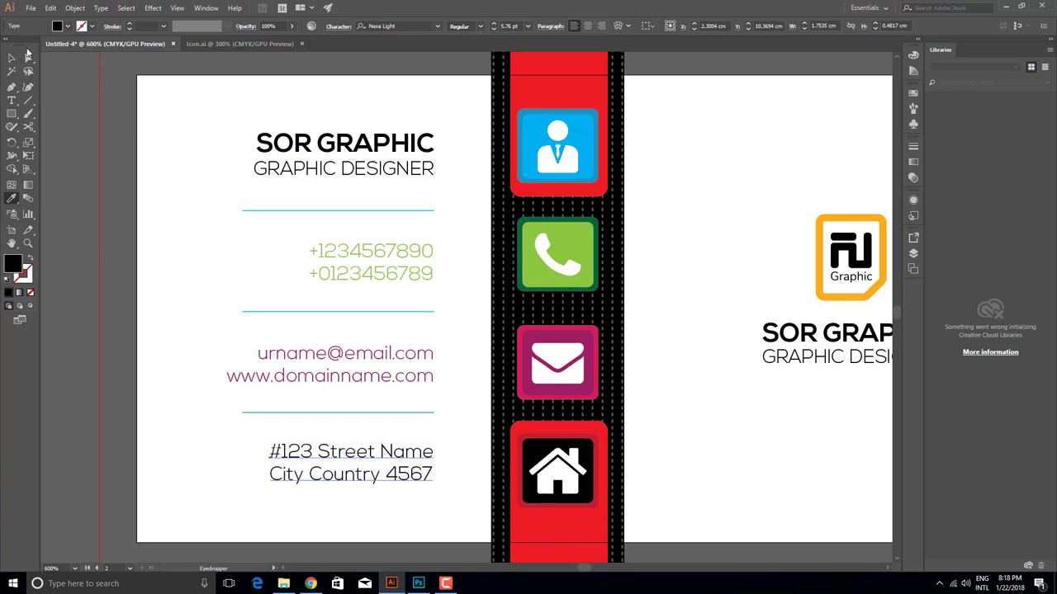
Step: Color the SOR GRAPHIC name and title blue from the person icon
click(11, 57)
drag(237, 124, 349, 196)
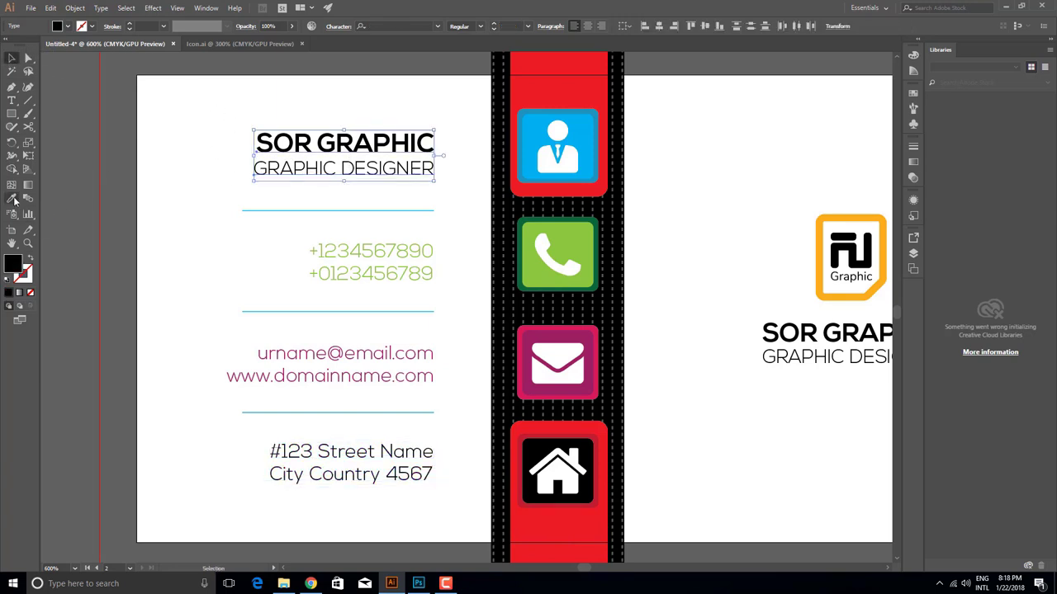
click(12, 198)
click(535, 134)
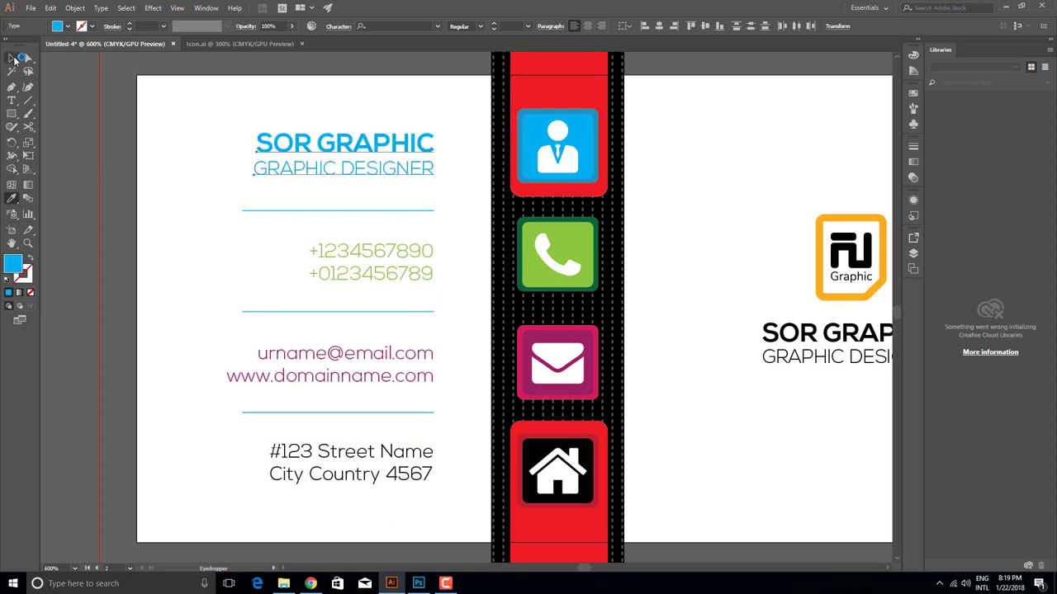
click(13, 59)
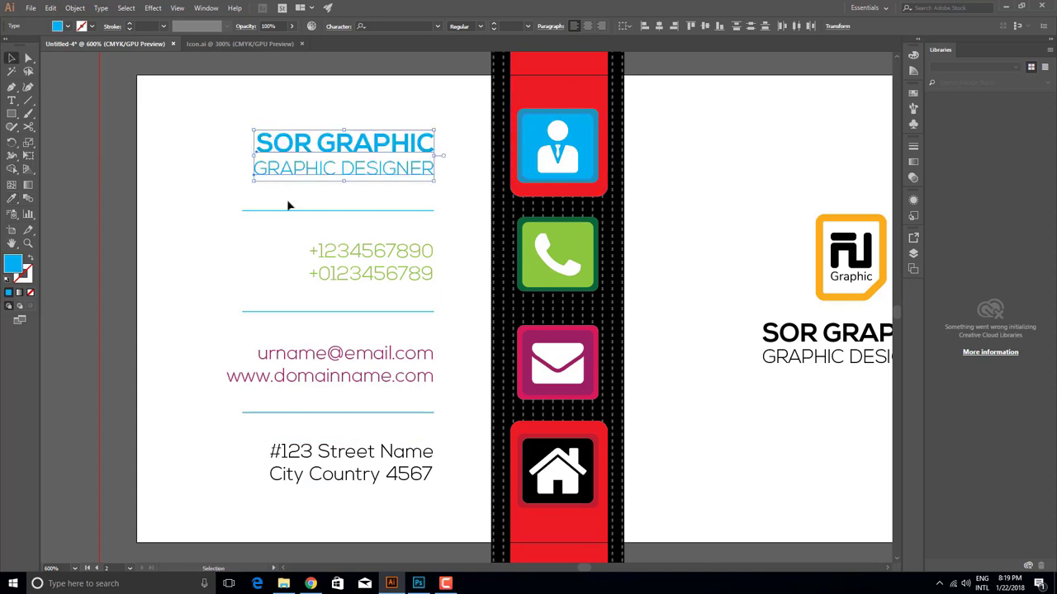
click(280, 312)
Step: Make the phone-number divider green and the web-address divider magenta
click(90, 27)
click(36, 53)
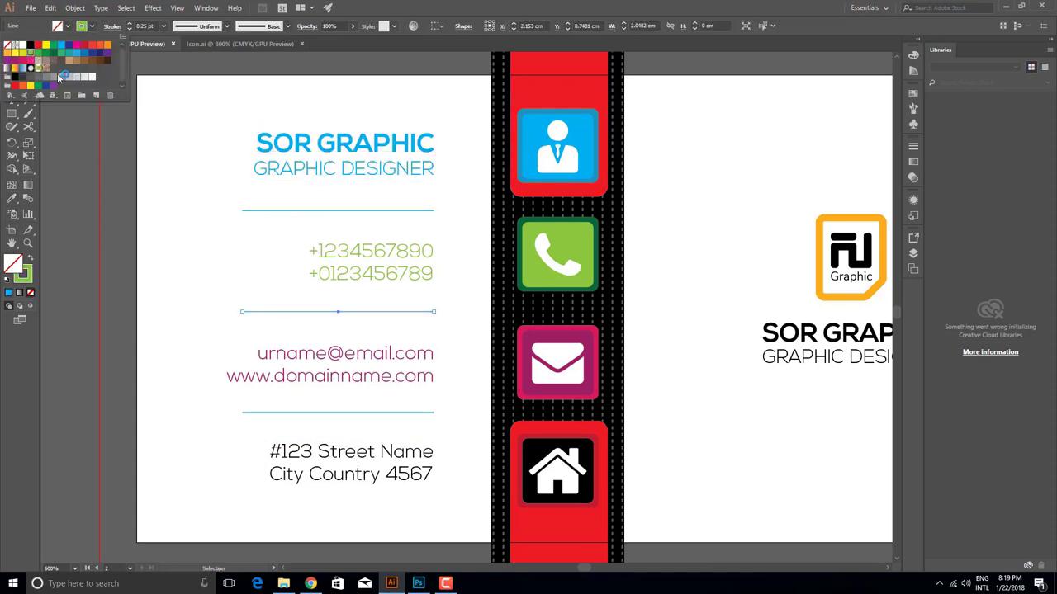
click(181, 240)
double_click(295, 412)
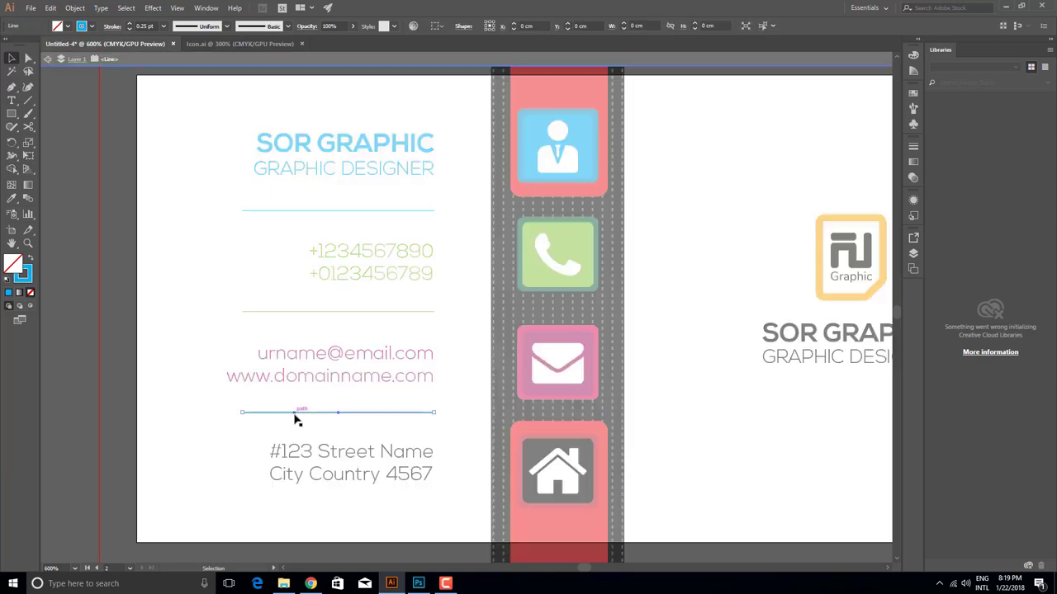
click(91, 27)
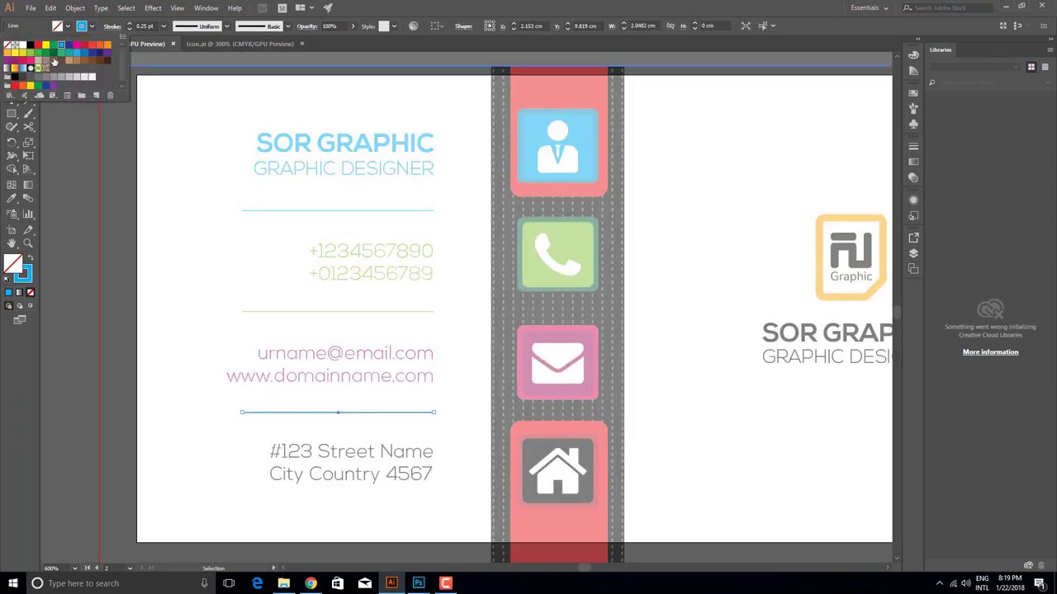
click(25, 63)
double_click(171, 251)
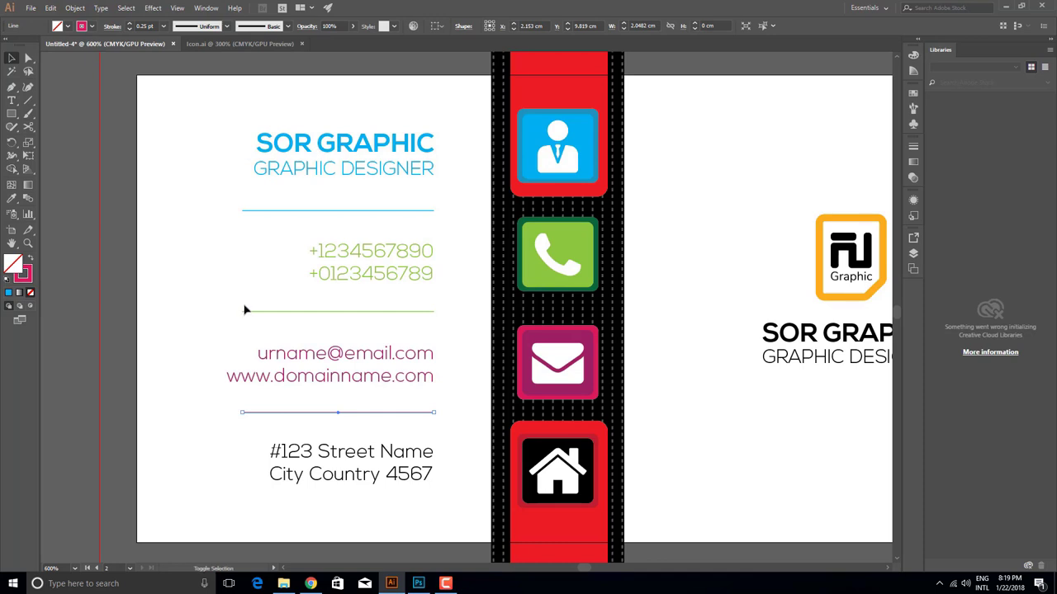
Step: Select the green, magenta and blue dividers and make all three dashed lines
shift+click(245, 311)
shift+click(270, 211)
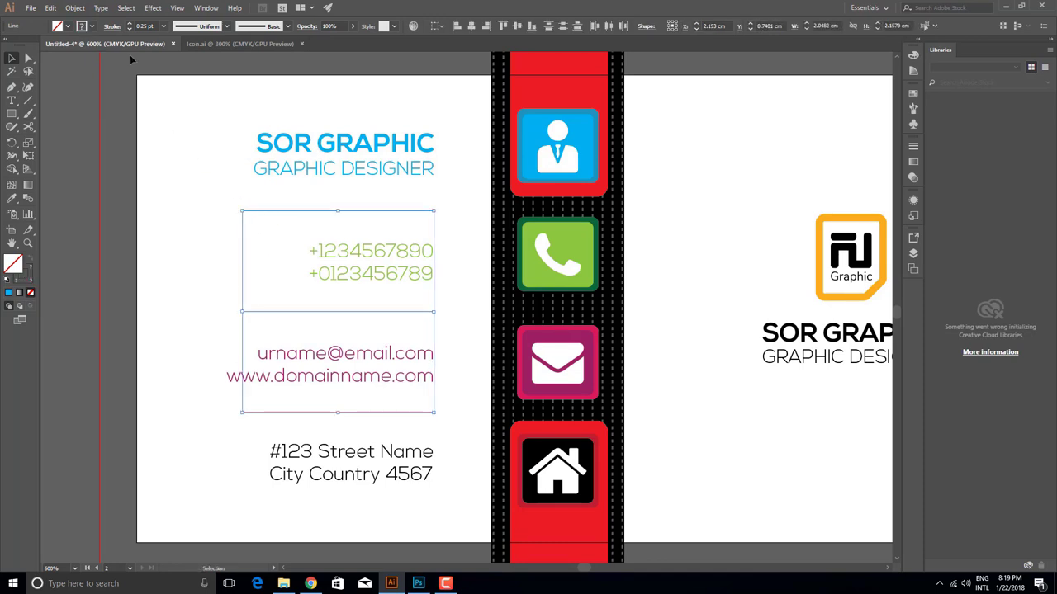
click(913, 147)
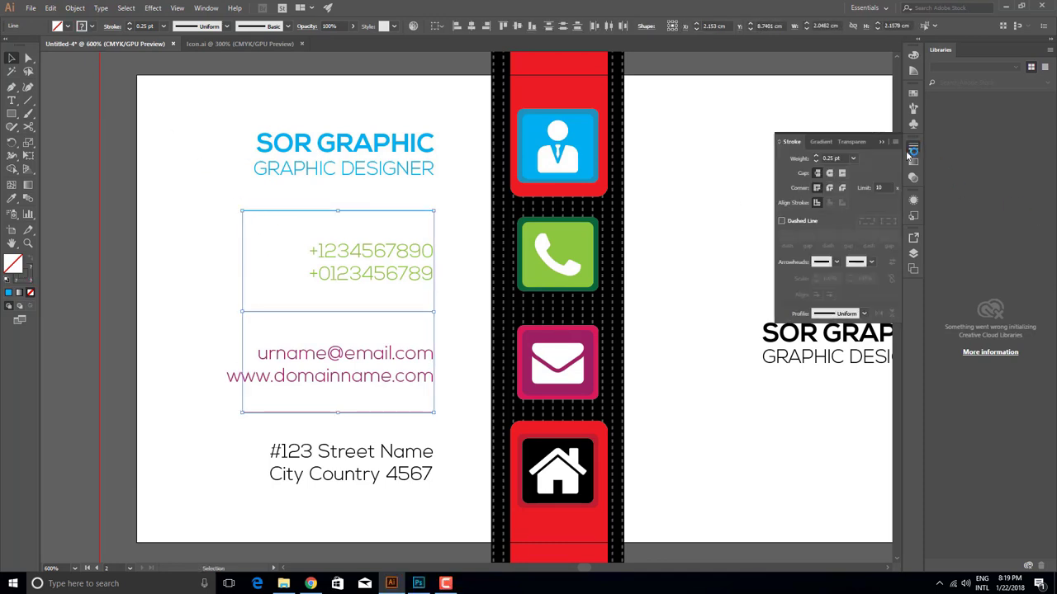
click(781, 221)
key(Return)
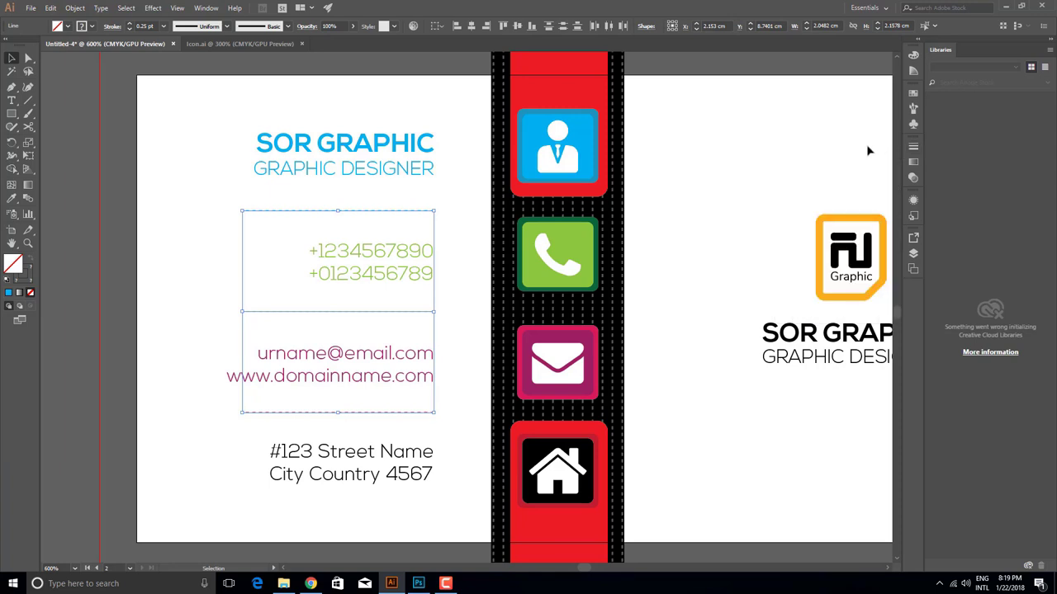
click(731, 195)
key(ctrl+minus)
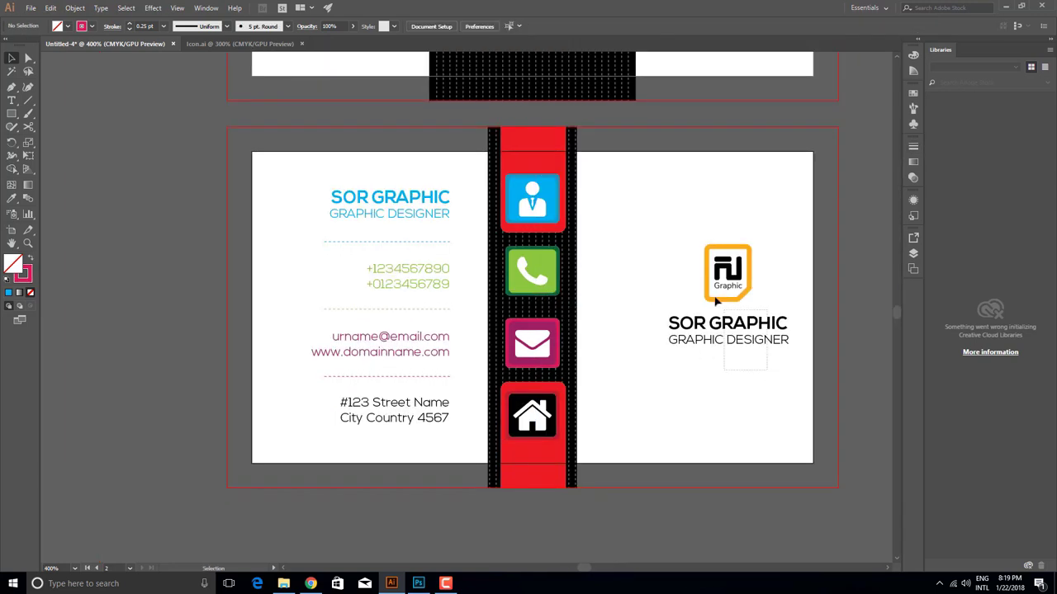
Step: Shift the logo and name group left, enlarge it, and adjust the lower dividers' width
click(728, 271)
drag(729, 271, 694, 271)
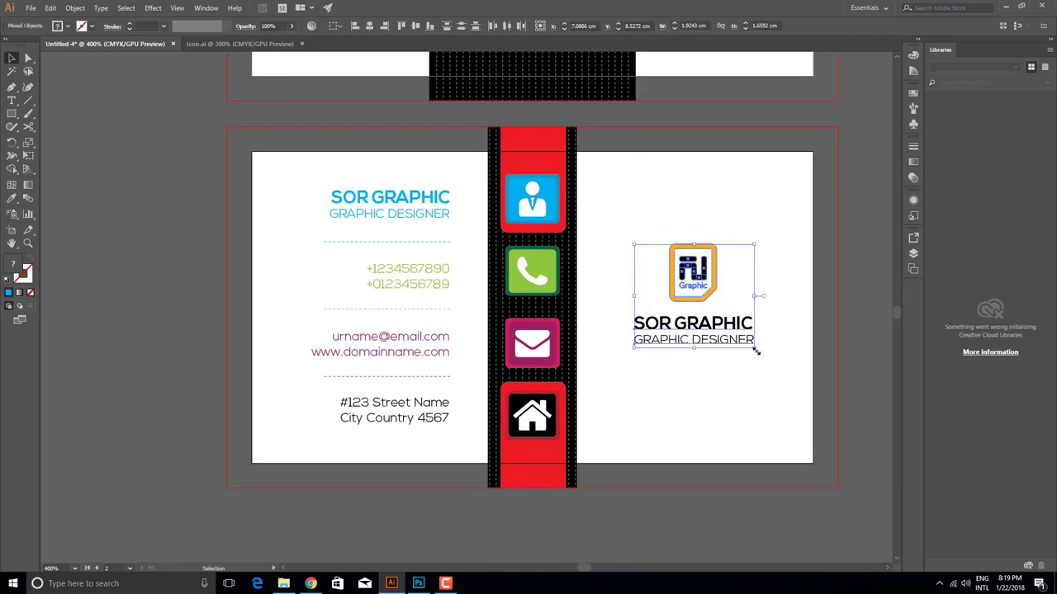
drag(756, 351, 779, 394)
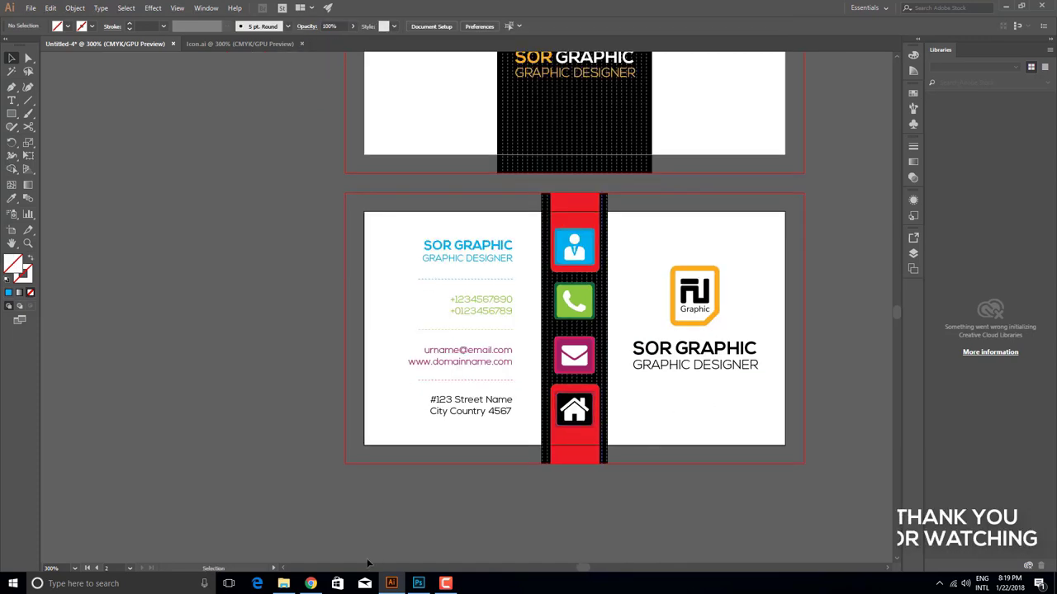
click(418, 585)
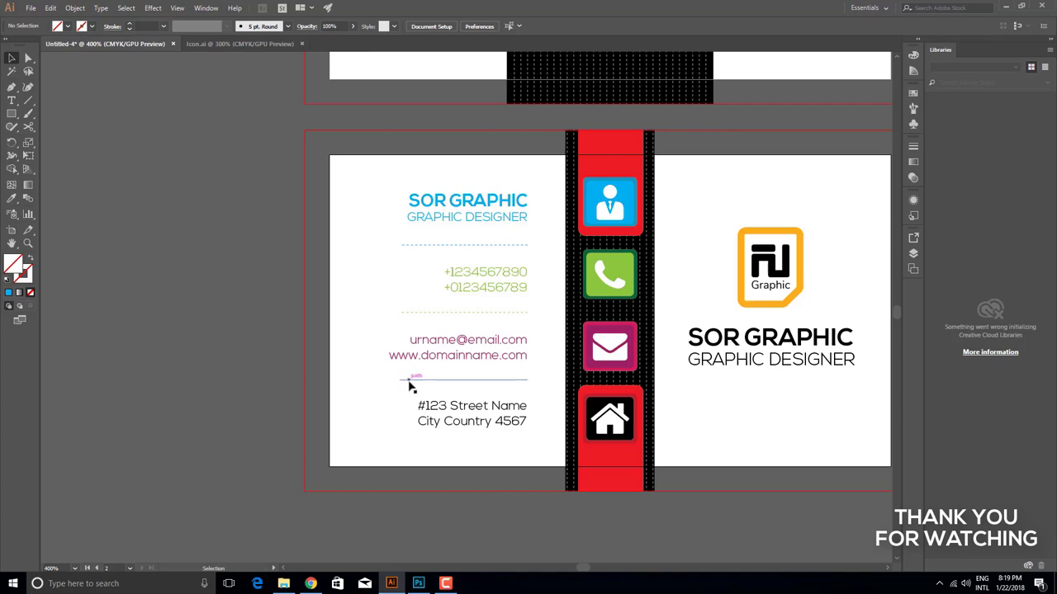
mouse_move(410, 379)
mouse_down()
mouse_move(422, 311)
mouse_move(410, 313)
mouse_up()
shift+click(419, 247)
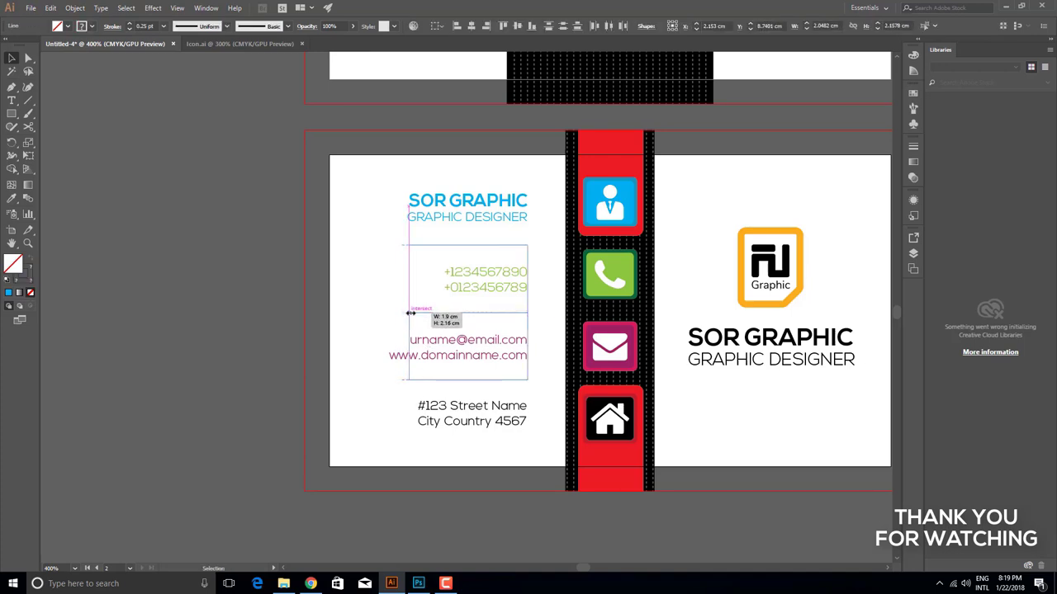
Step: Color the address text red using the red strip's color
click(476, 448)
click(474, 420)
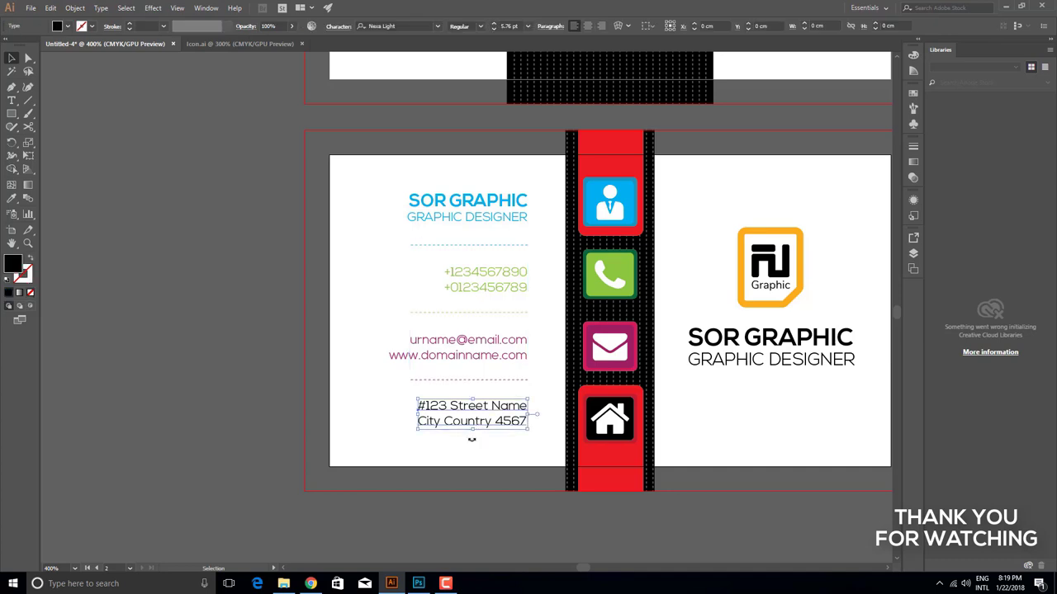
click(12, 198)
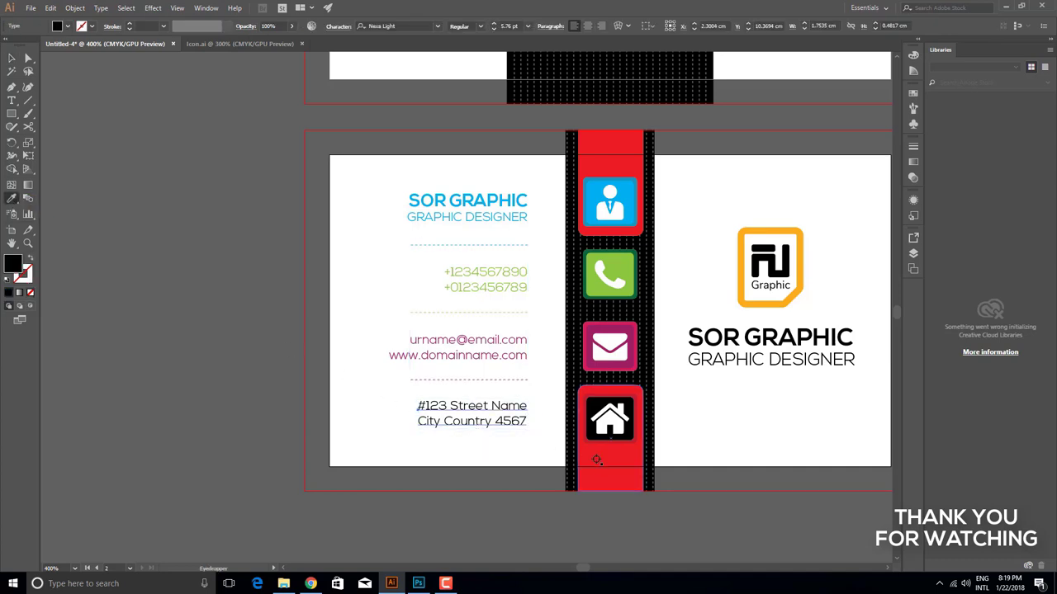
click(611, 479)
click(12, 58)
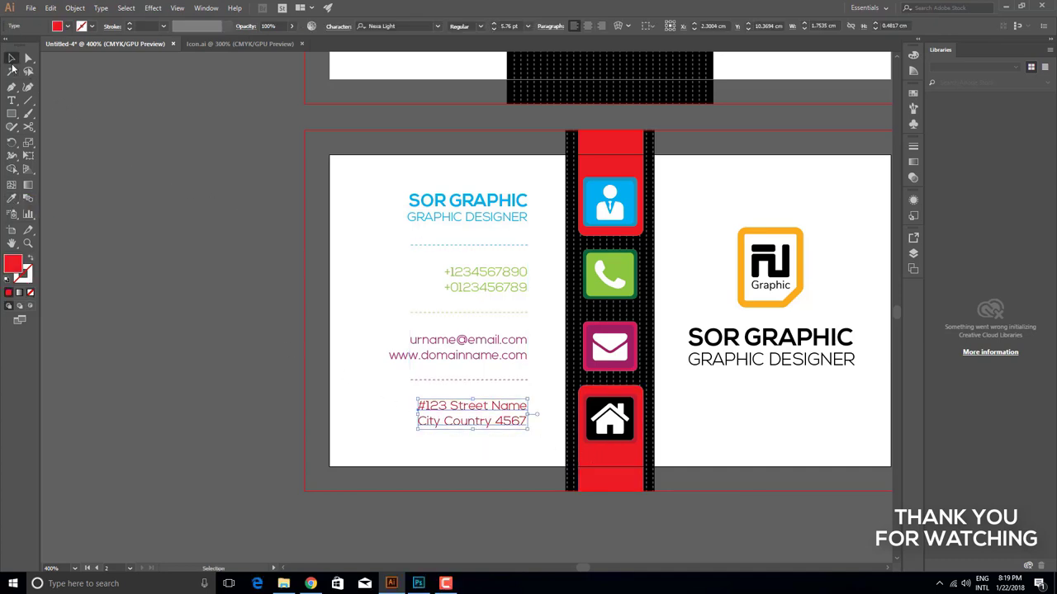
click(97, 134)
Step: Fill the rectangle behind the person icon dark blue
scroll(544, 147, right, 2)
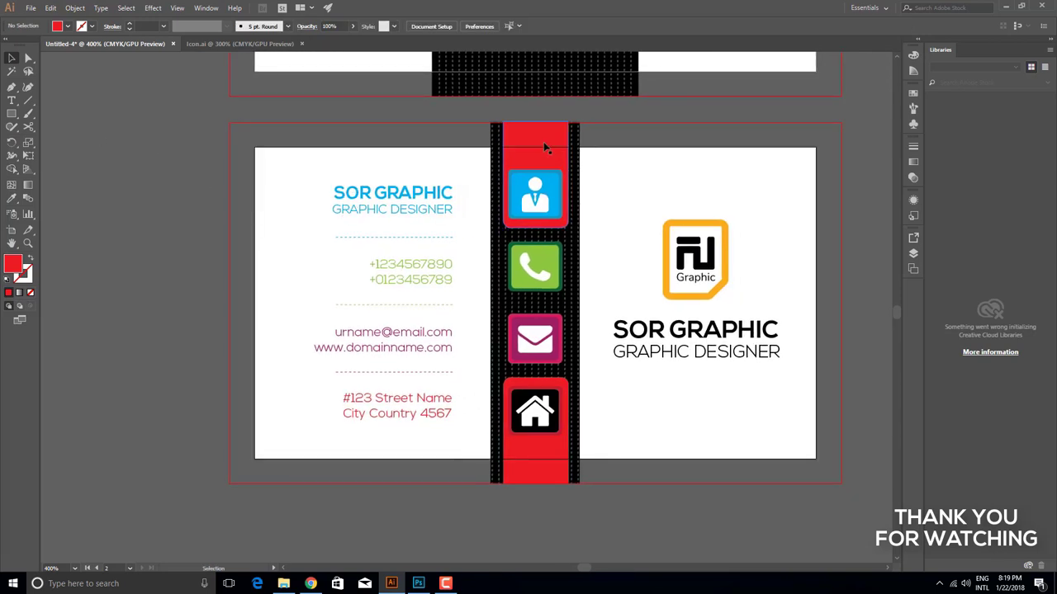
click(536, 144)
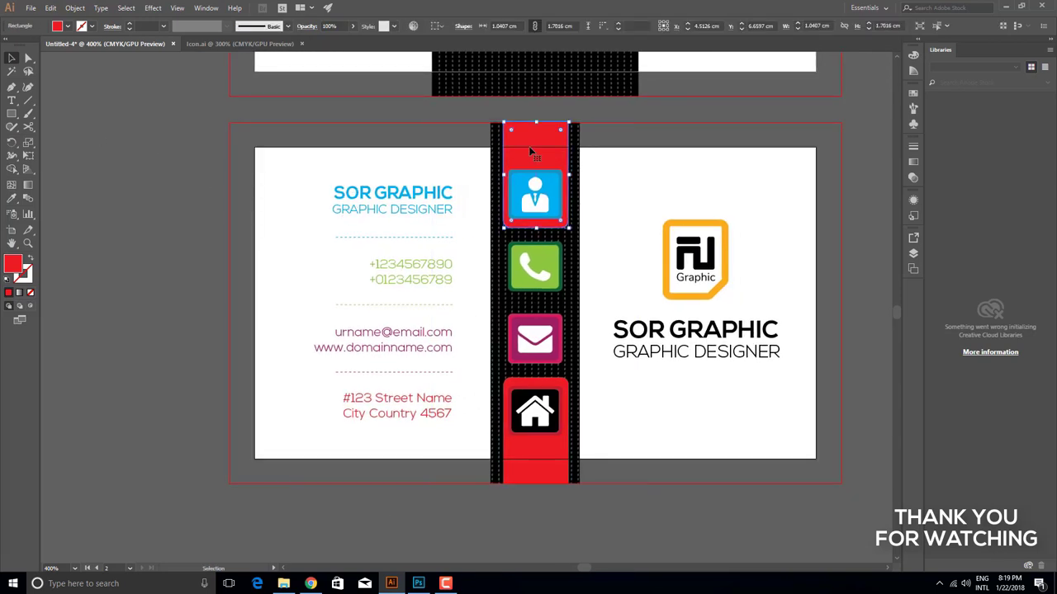
click(70, 26)
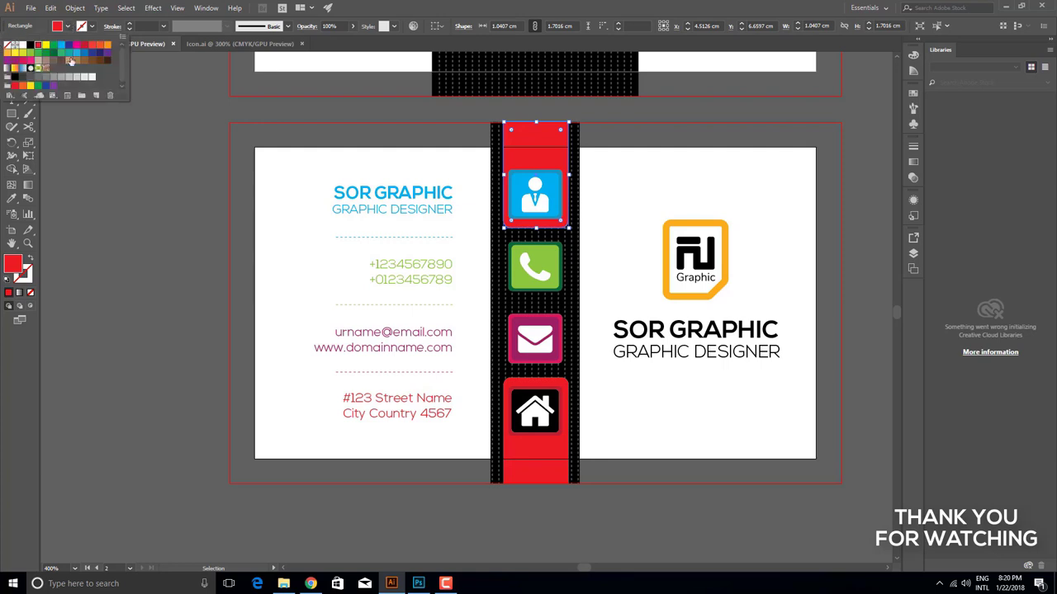
click(46, 86)
click(105, 165)
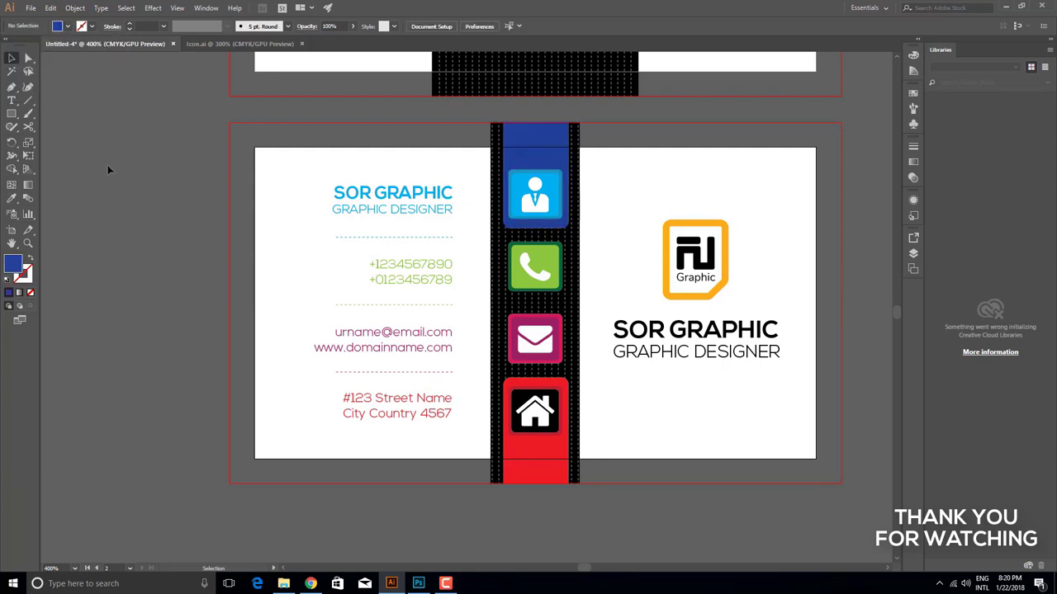
Step: Group the front card's orange logo with the SOR GRAPHIC text and scale it up slightly
scroll(259, 198, down, 1)
scroll(472, 200, down, 1)
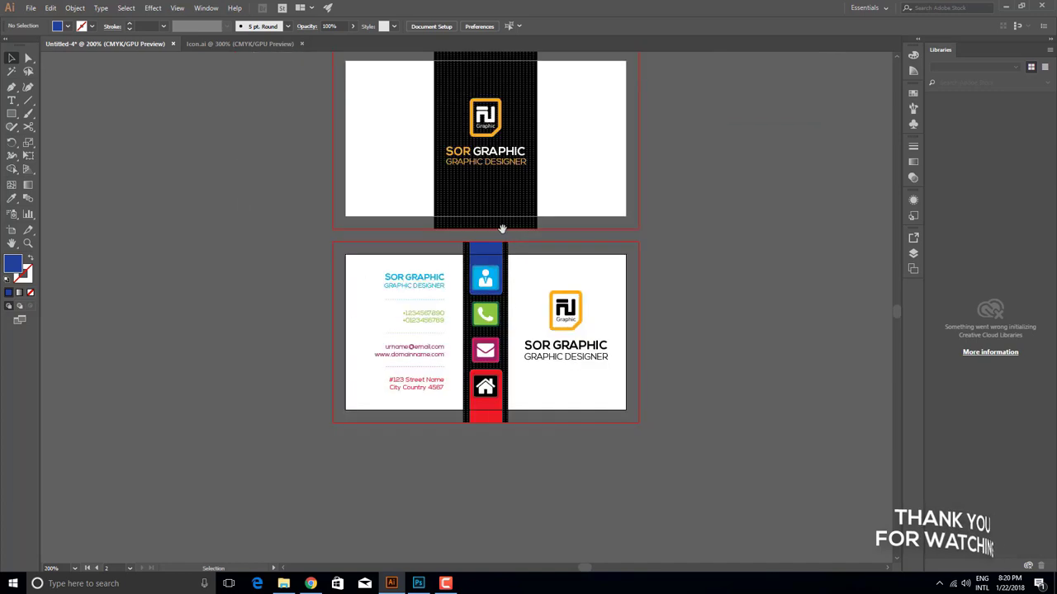
scroll(487, 210, up, 2)
click(495, 208)
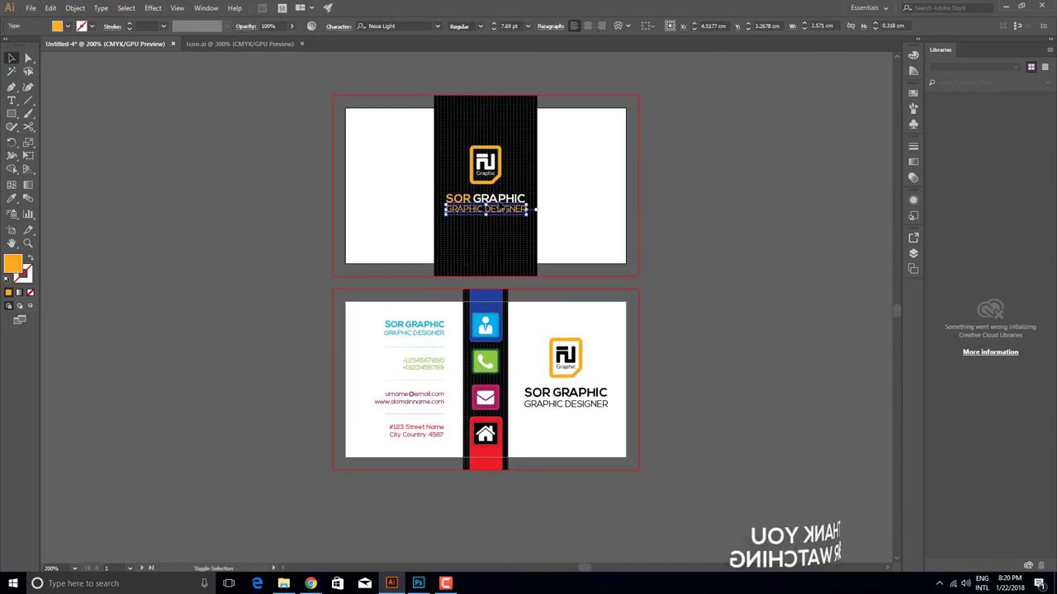
shift+click(485, 163)
key(ctrl+g)
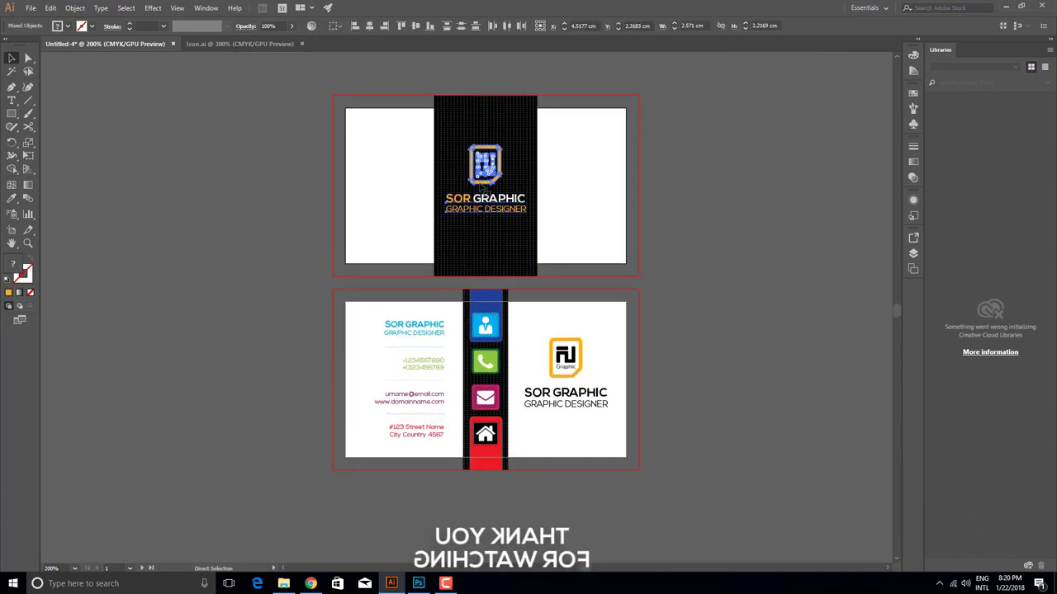
click(525, 213)
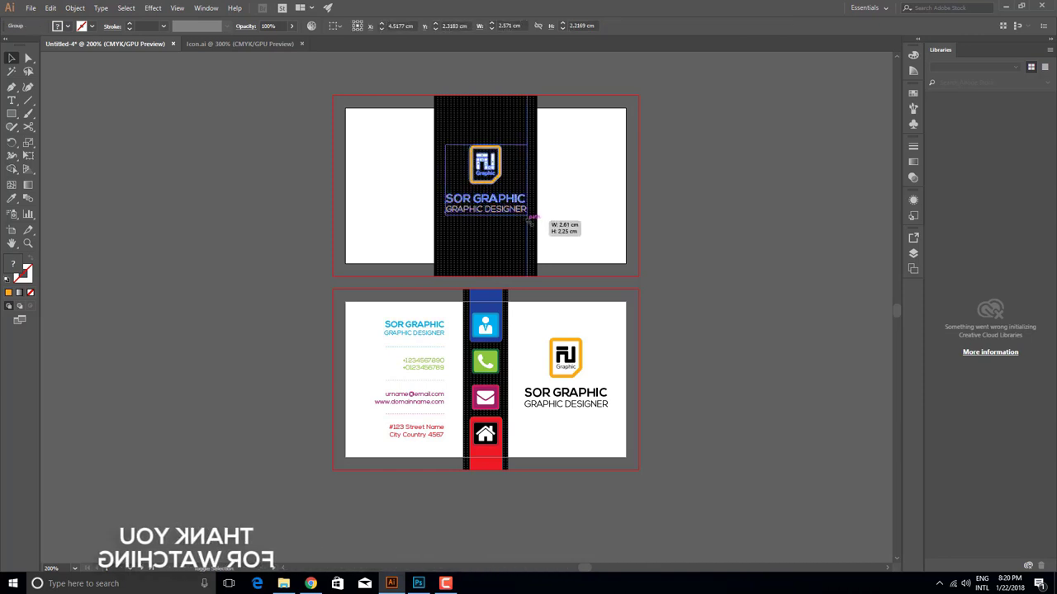
drag(526, 216, 559, 217)
click(561, 216)
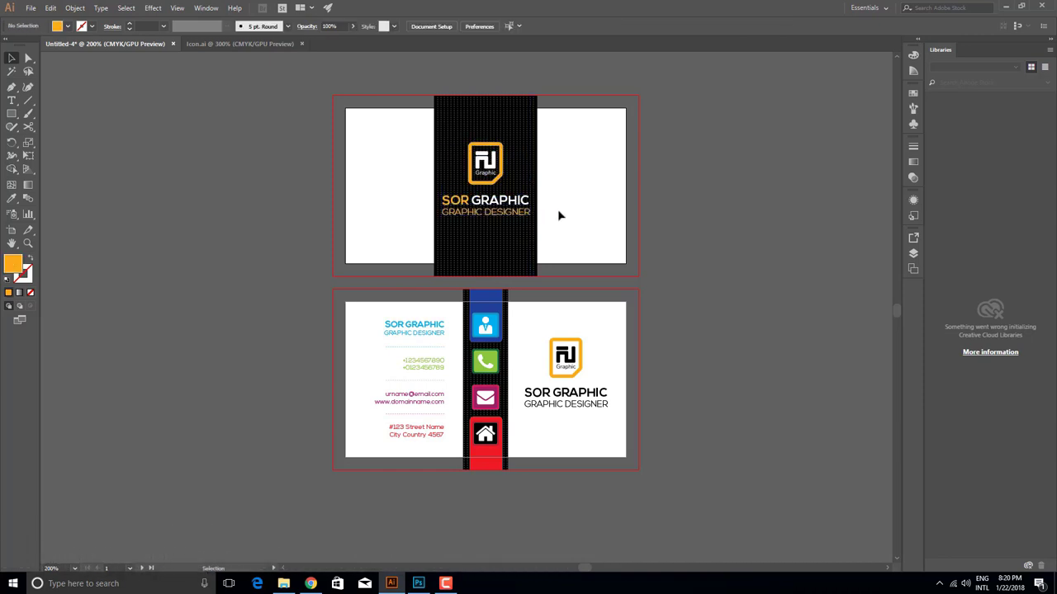